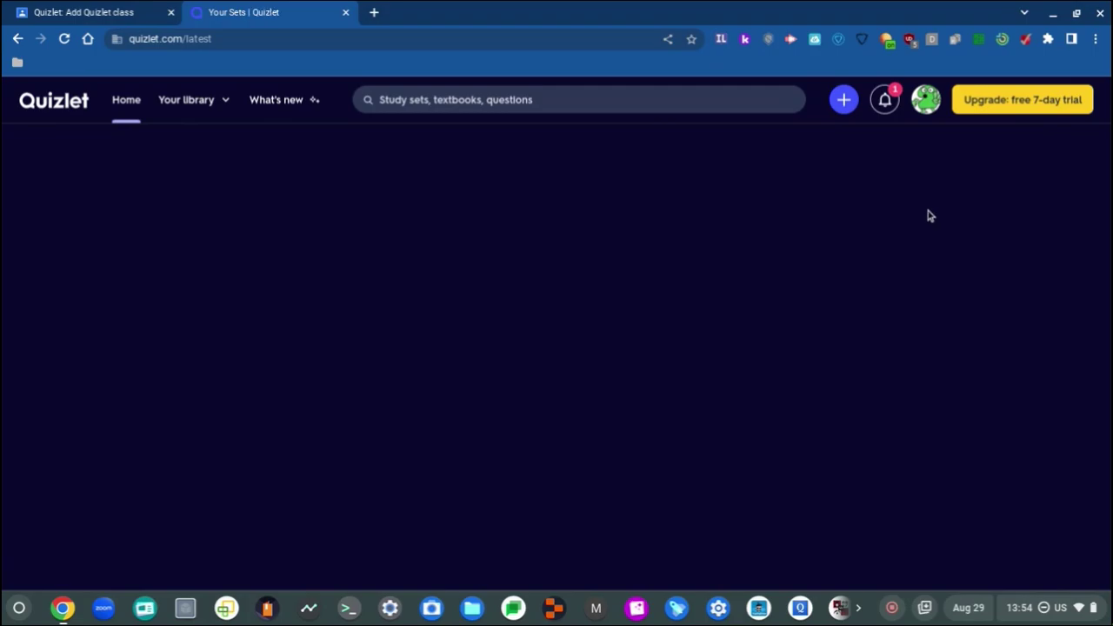
Step: Dismiss the quick settings panel and announcement popup, briefly checking the Period 5 English C SE class
{"action": "key", "text": "alt+shift+s"}
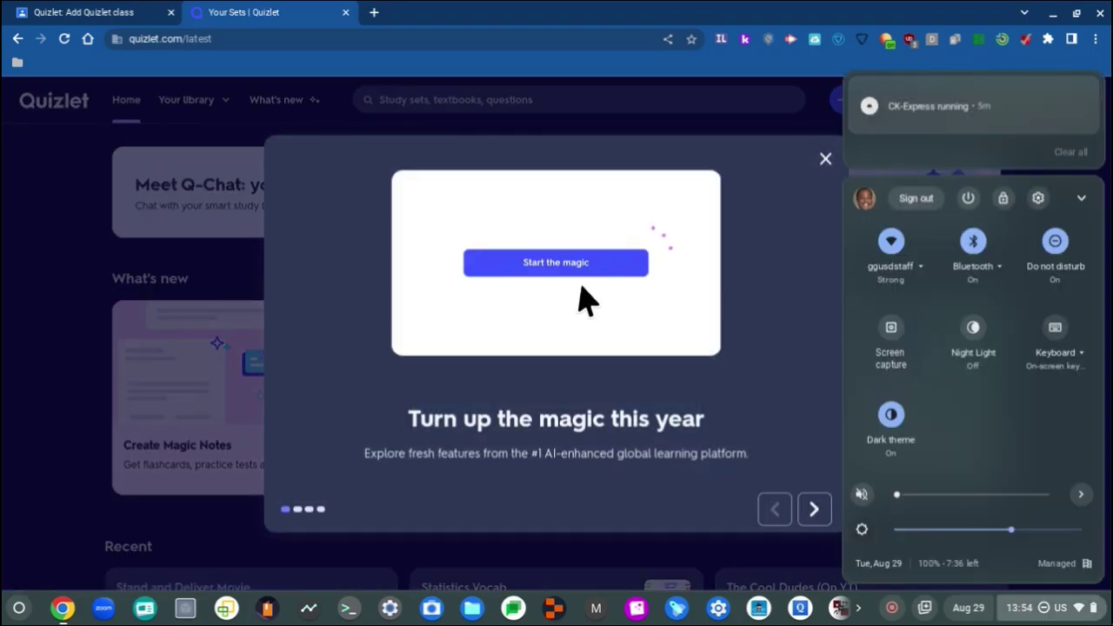
{"action": "left_click", "coordinate": [875, 148]}
{"action": "left_click", "coordinate": [833, 155]}
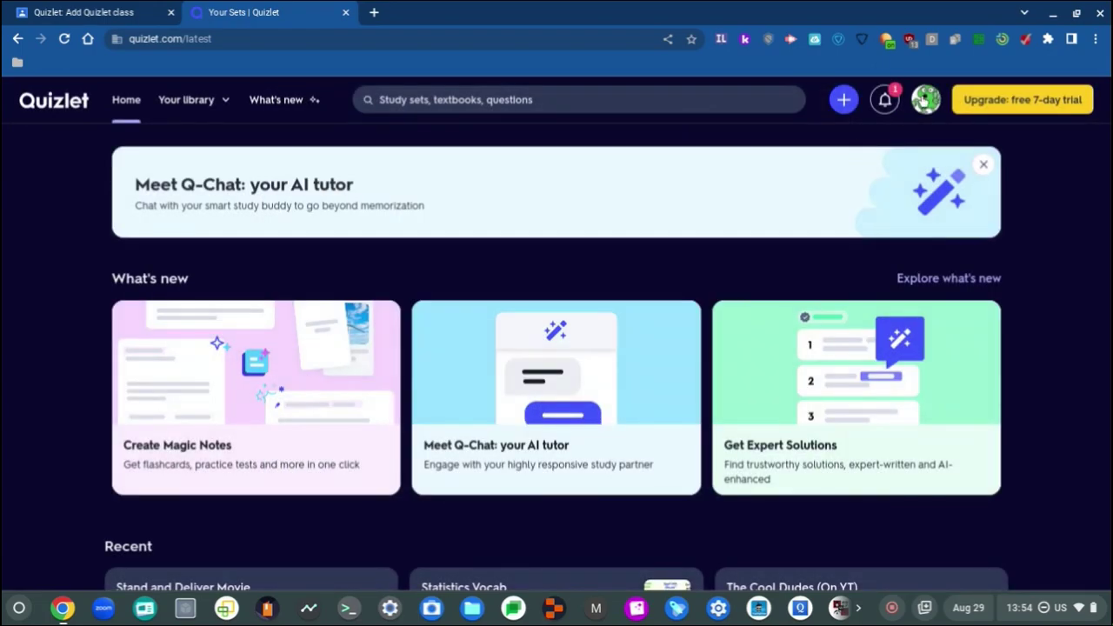
{"action": "left_click", "coordinate": [927, 100]}
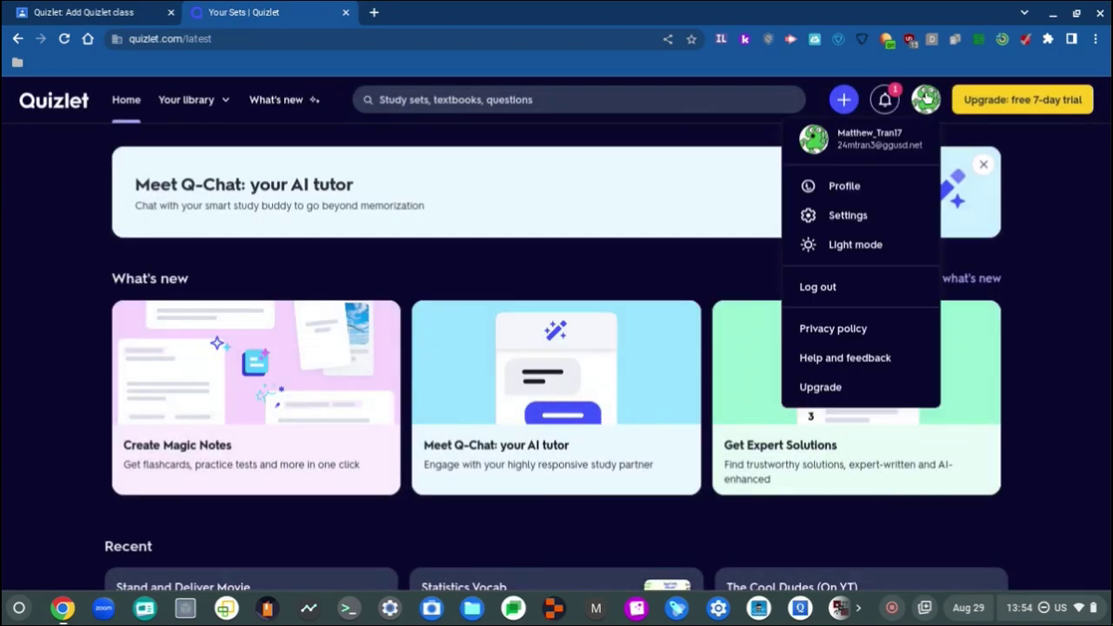
{"action": "left_click", "coordinate": [927, 100]}
{"action": "left_click", "coordinate": [52, 12]}
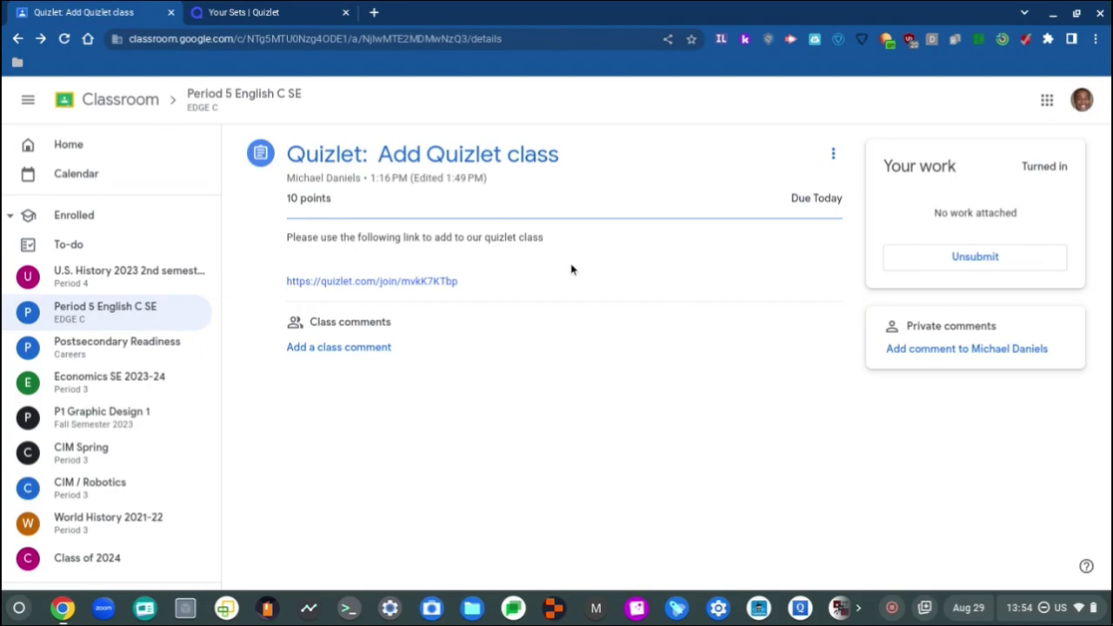
{"action": "left_click", "coordinate": [305, 98]}
{"action": "left_click", "coordinate": [227, 12]}
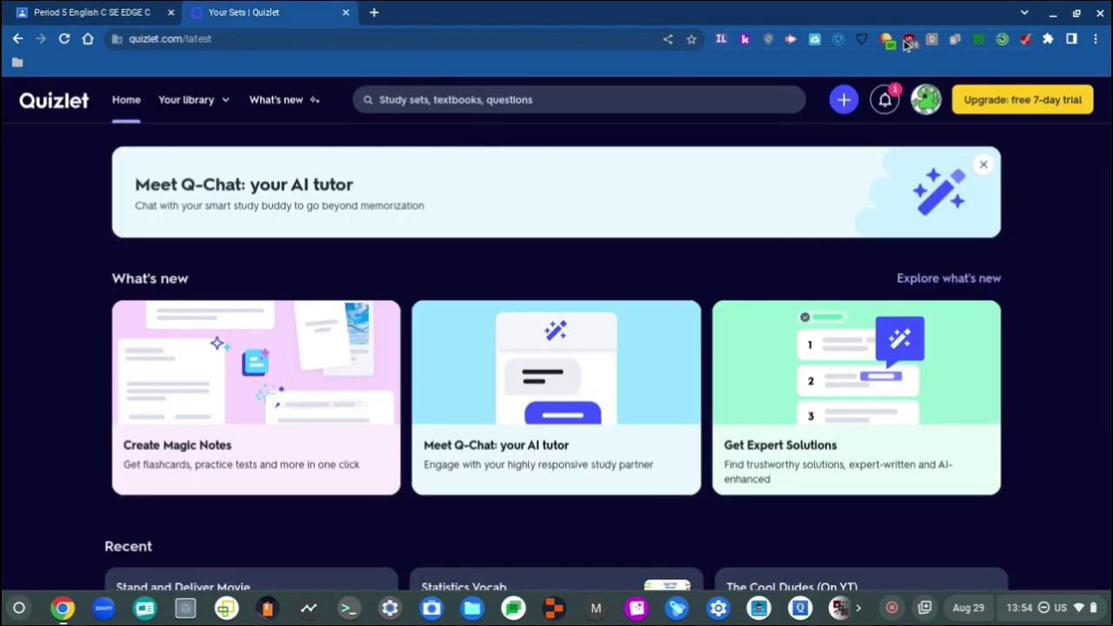
Step: Open Quizlet account settings from the avatar menu, scroll through them, and start a blank new tab
{"action": "left_click", "coordinate": [924, 103]}
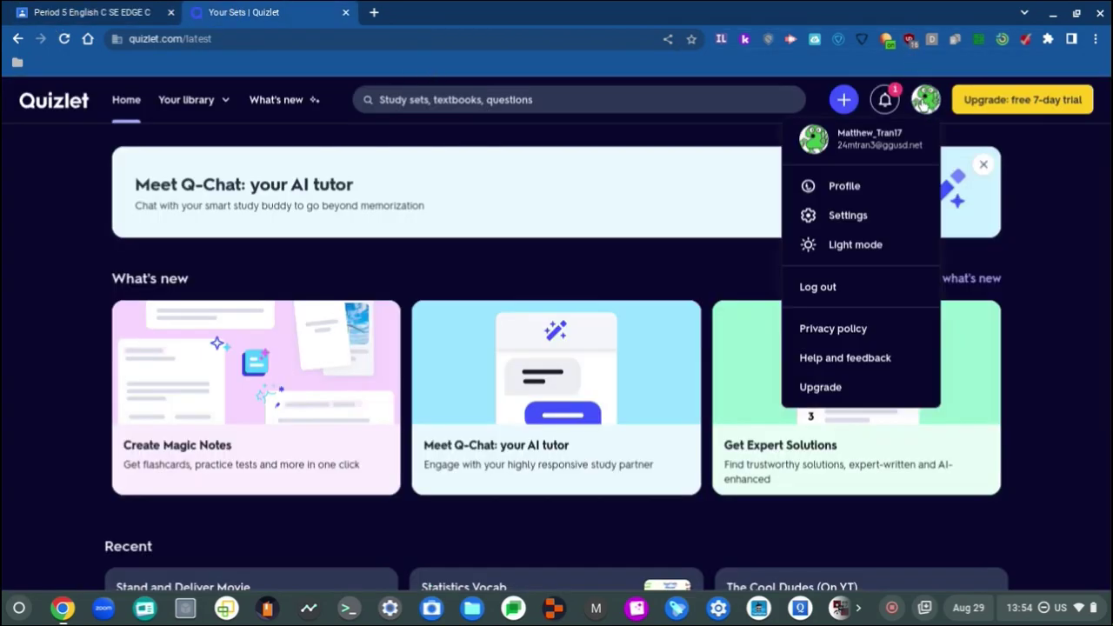
{"action": "left_click", "coordinate": [925, 100]}
{"action": "left_click", "coordinate": [925, 100]}
{"action": "left_click", "coordinate": [895, 216]}
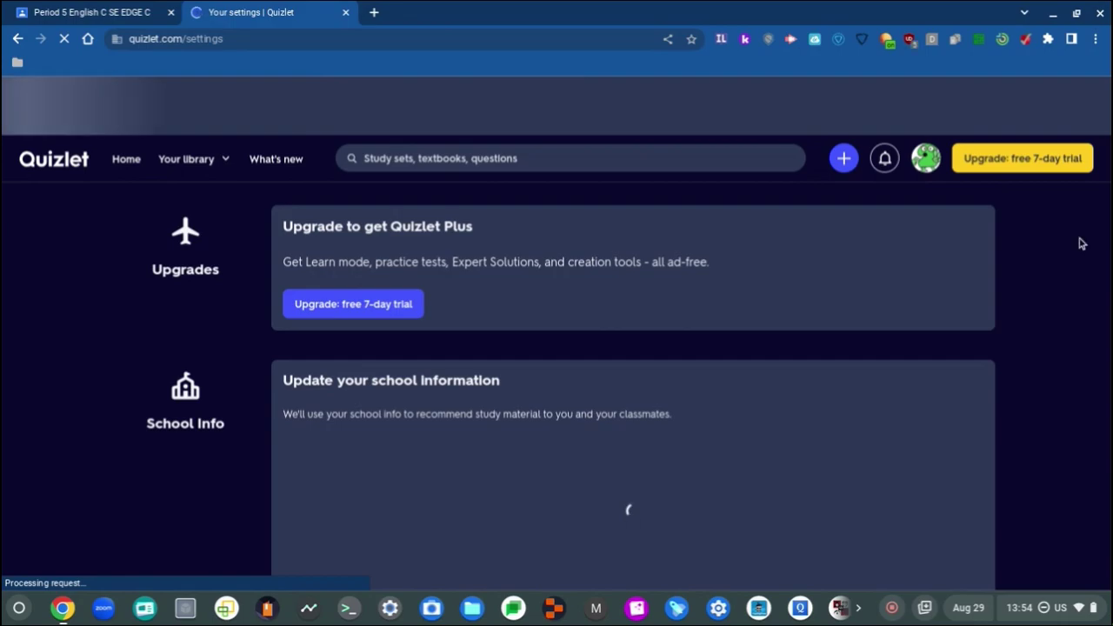
{"action": "scroll", "coordinate": [1079, 241], "scroll_direction": "down", "scroll_amount": 3}
{"action": "scroll", "coordinate": [1078, 241], "scroll_direction": "down", "scroll_amount": 5}
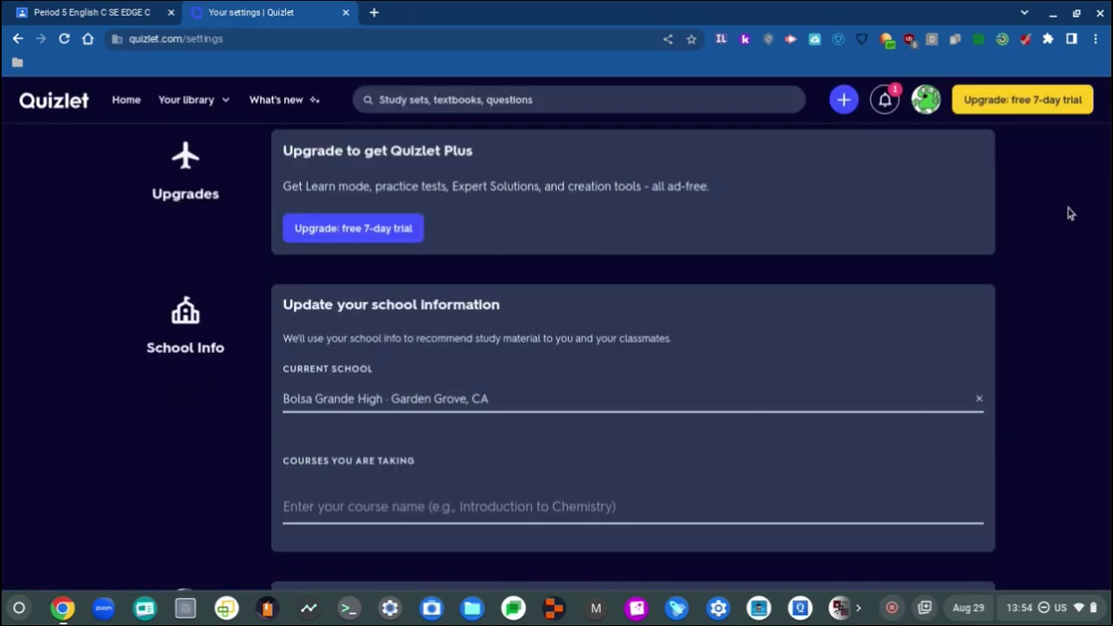
{"action": "scroll", "coordinate": [1070, 213], "scroll_direction": "down", "scroll_amount": 1}
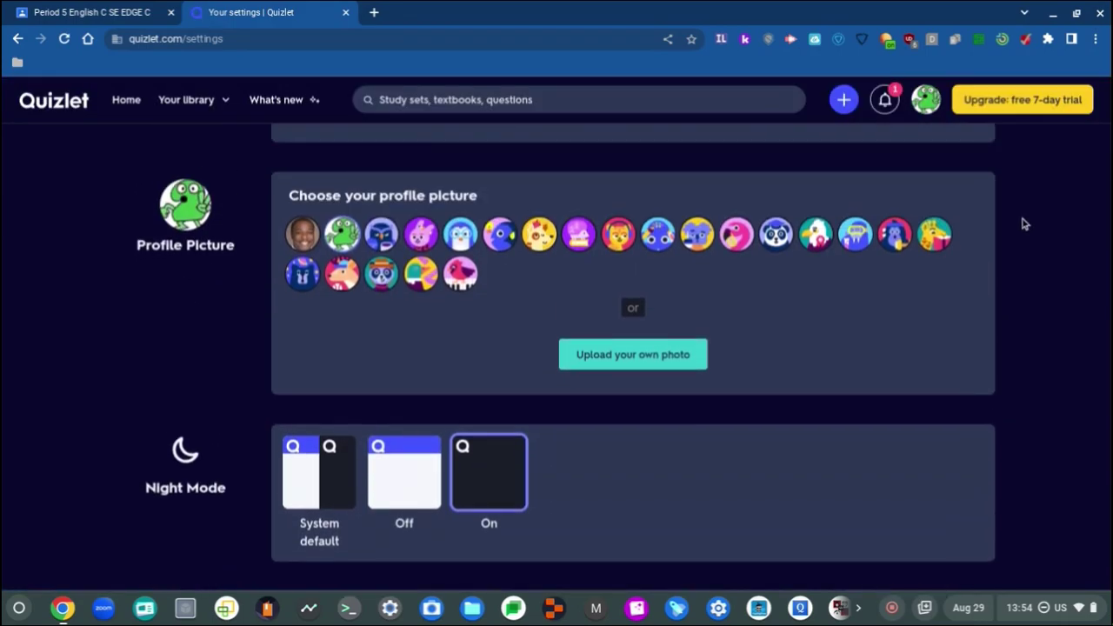
{"action": "scroll", "coordinate": [1024, 225], "scroll_direction": "down", "scroll_amount": 6}
{"action": "scroll", "coordinate": [1025, 224], "scroll_direction": "down", "scroll_amount": 5}
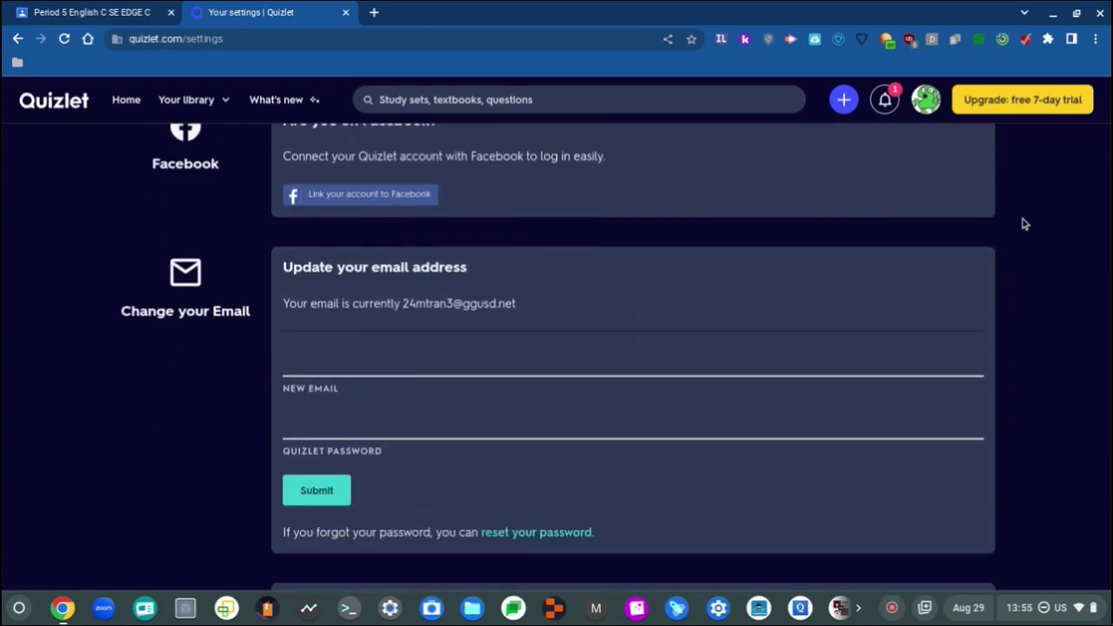
{"action": "scroll", "coordinate": [1024, 224], "scroll_direction": "up", "scroll_amount": 2}
{"action": "scroll", "coordinate": [1025, 225], "scroll_direction": "down", "scroll_amount": 9}
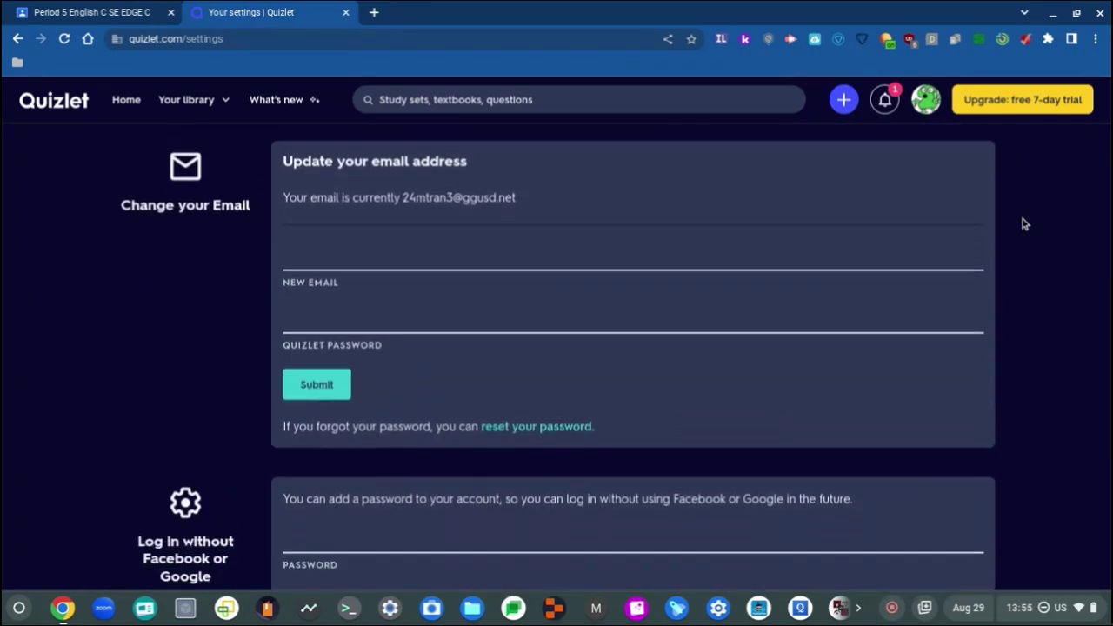
{"action": "scroll", "coordinate": [1023, 223], "scroll_direction": "down", "scroll_amount": 4}
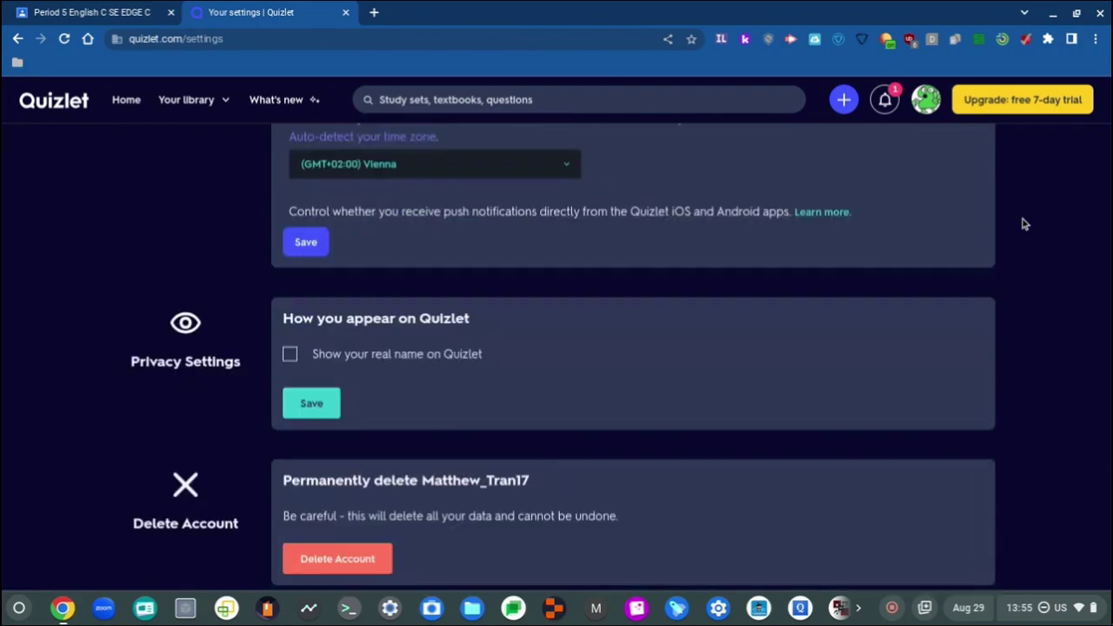
{"action": "left_click", "coordinate": [373, 13]}
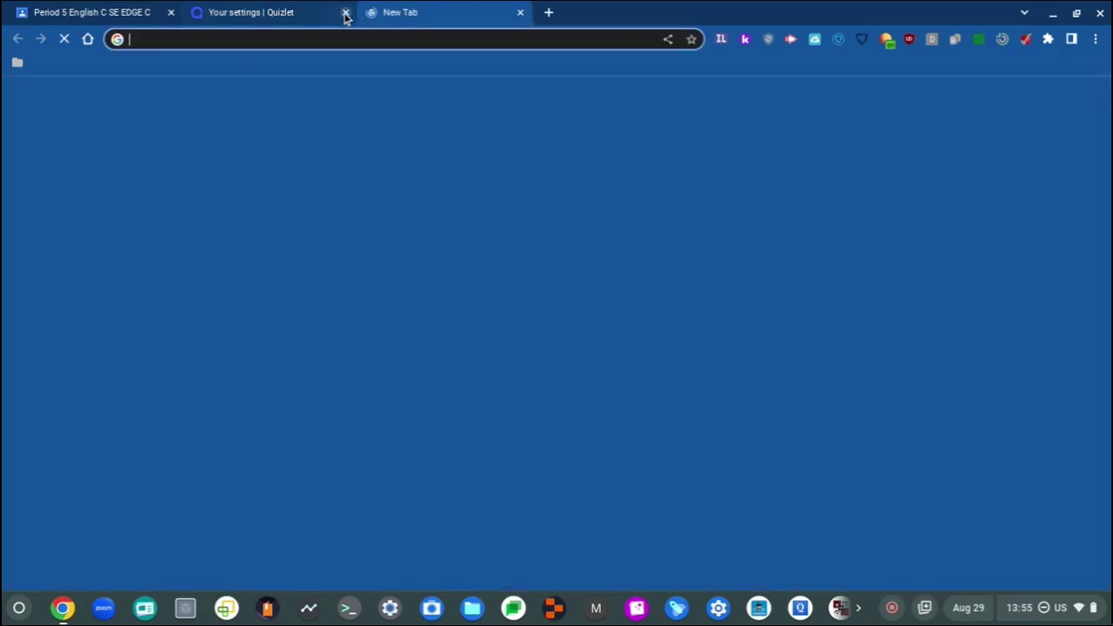
Step: Close the Quizlet settings tab and load groups.google.com in the new tab
{"action": "left_click", "coordinate": [344, 12]}
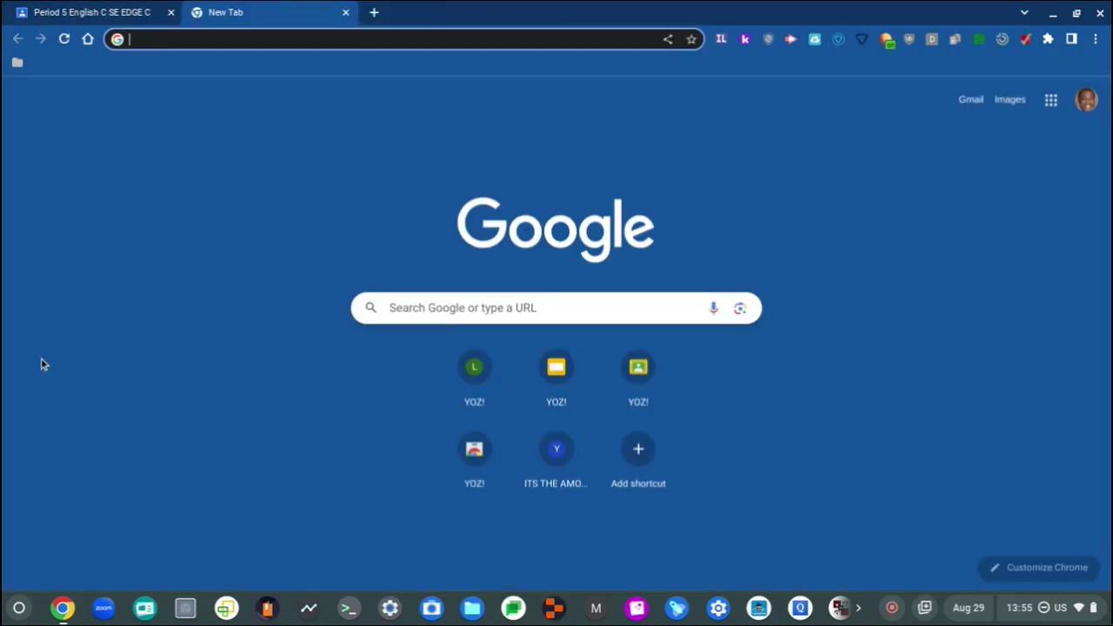
{"action": "type", "text": "gro"}
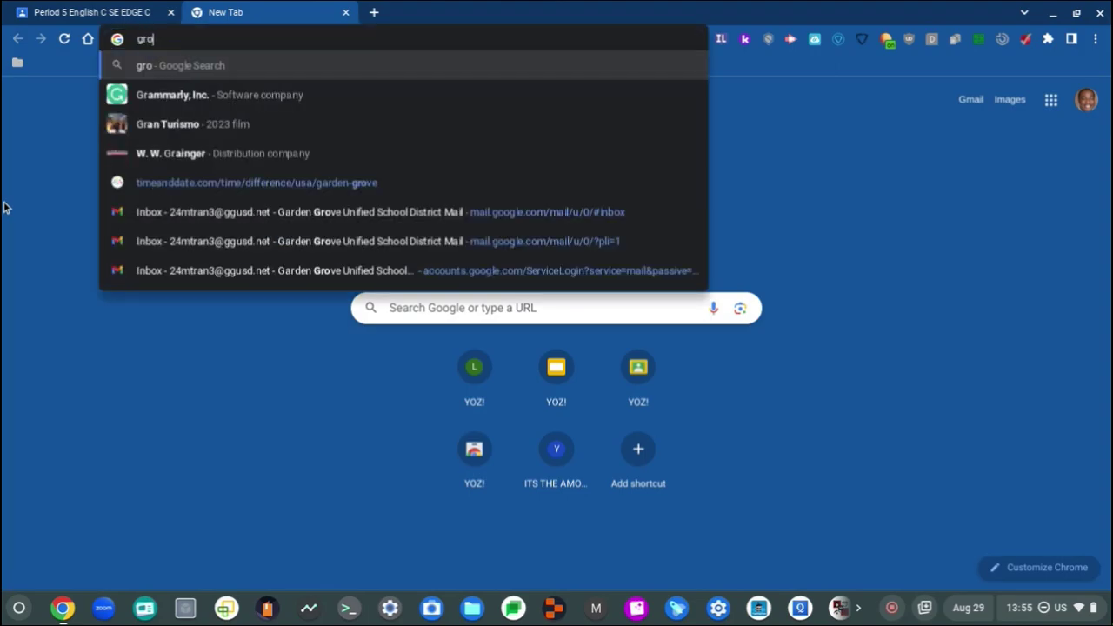
{"action": "type", "text": "ups.google.com"}
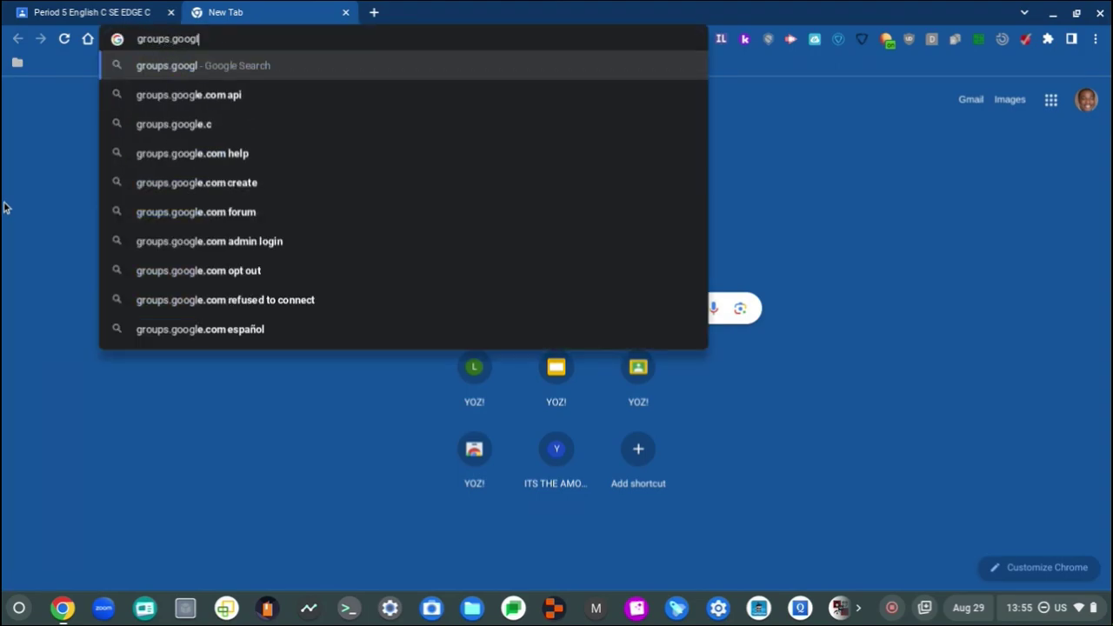
{"action": "key", "text": "Return"}
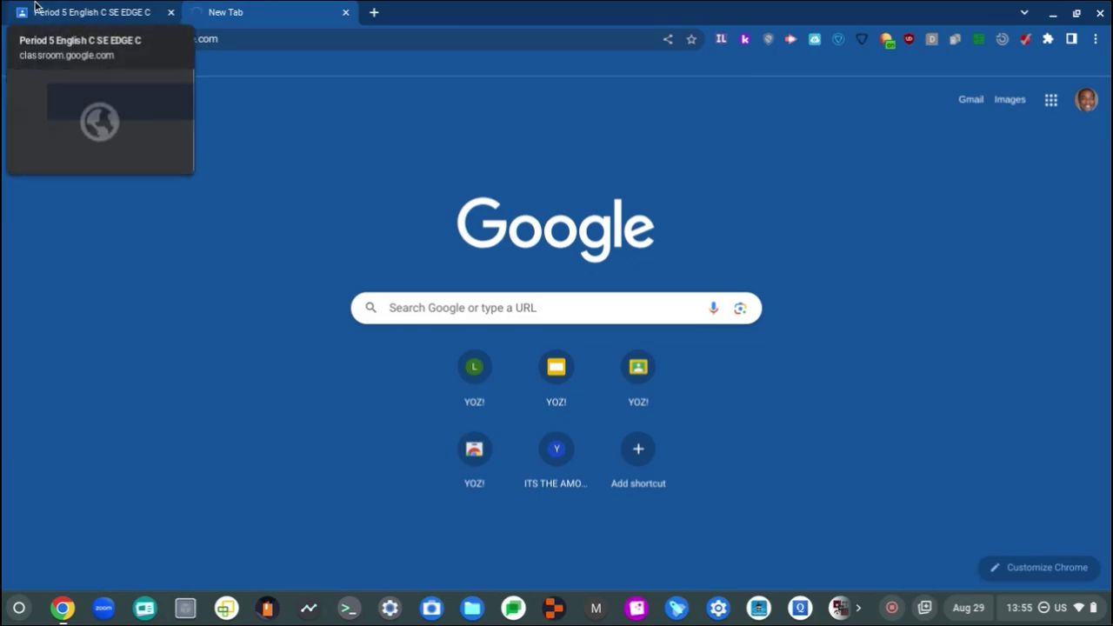
Step: Switch between the Classroom and My groups tabs, ending on the Period 5 English C SE stream
{"action": "left_click", "coordinate": [36, 10]}
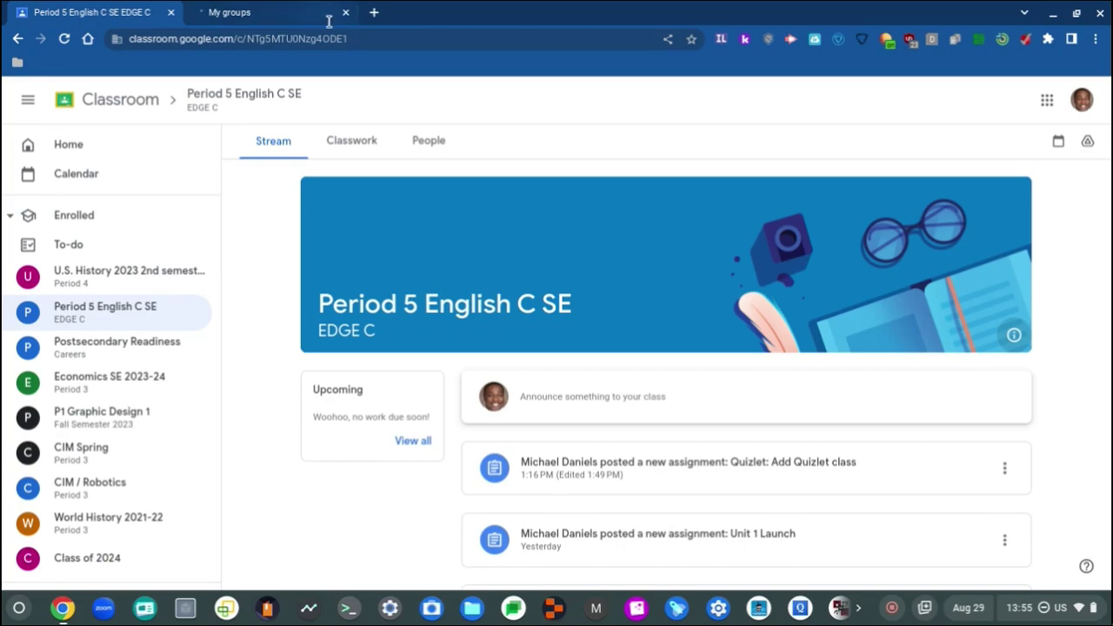
{"action": "left_click", "coordinate": [278, 9]}
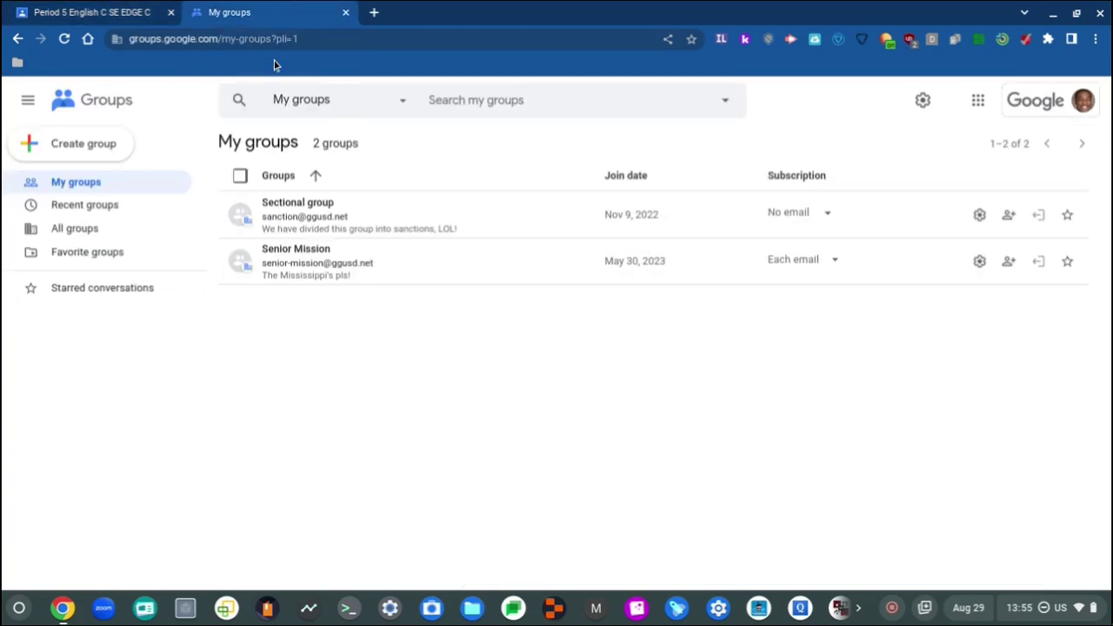
{"action": "key", "text": "ctrl+Tab"}
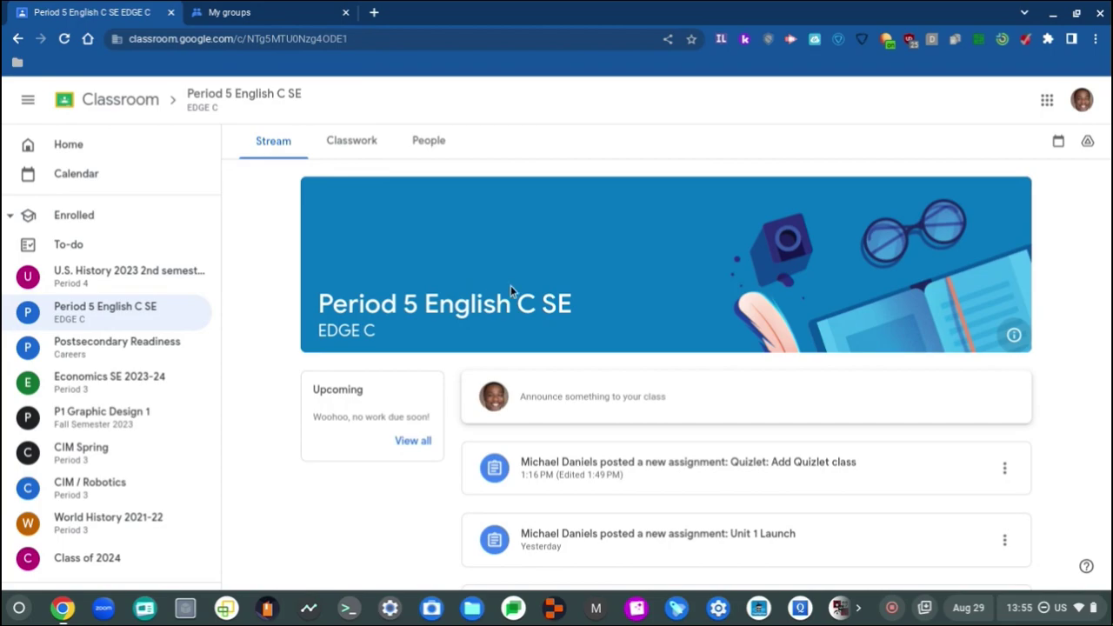
Step: Open the 'Quizlet: Add Quizlet class' post and follow its quizlet.com/join link to Period 5 EDGE C
{"action": "scroll", "coordinate": [510, 286], "scroll_direction": "down", "scroll_amount": 2}
{"action": "left_click", "coordinate": [763, 372]}
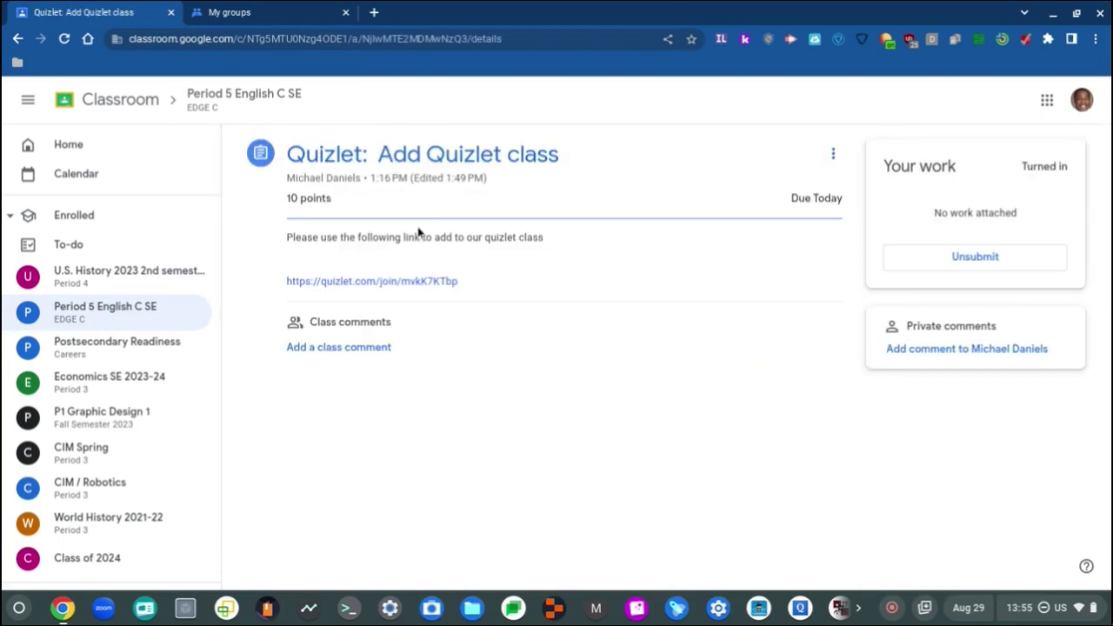
{"action": "left_click", "coordinate": [373, 285]}
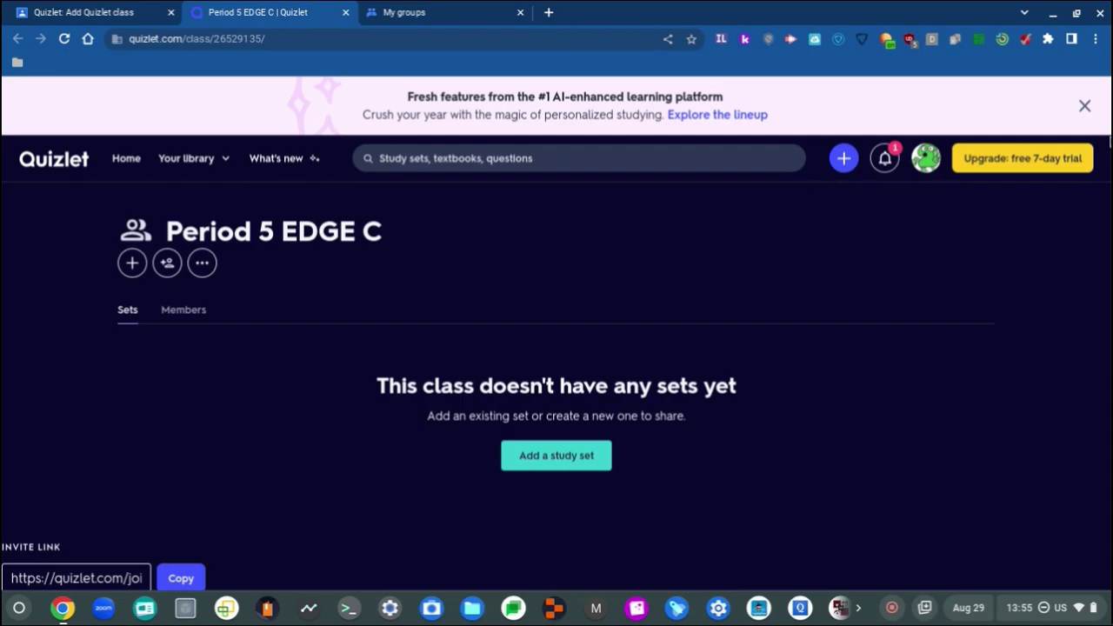
Step: Dismiss the promotional banner on the Period 5 EDGE C class page
{"action": "left_click", "coordinate": [1086, 106]}
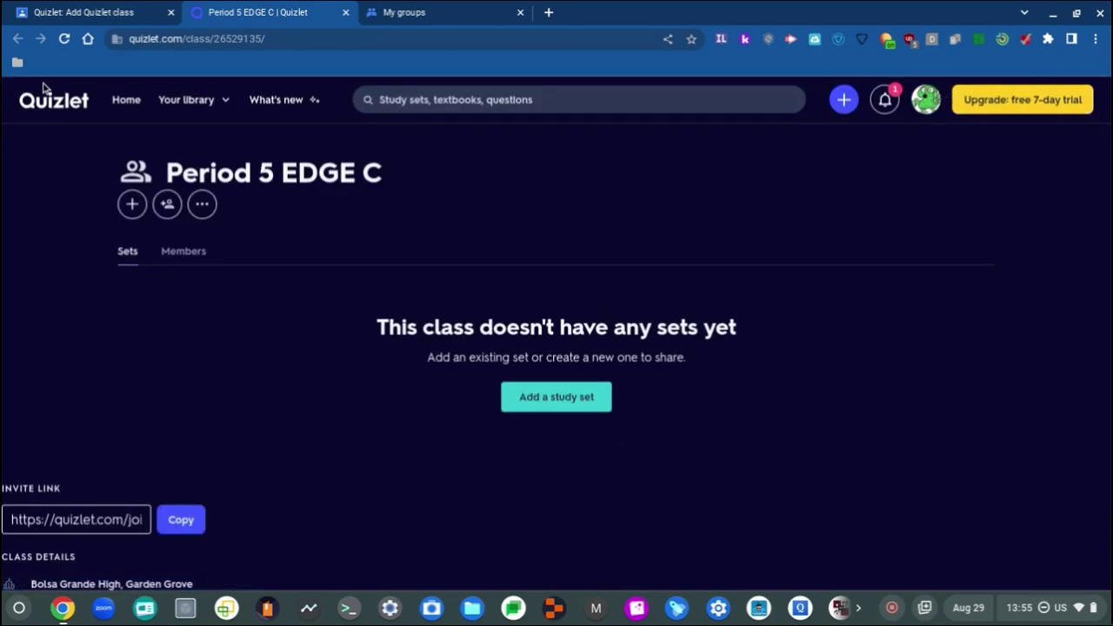
{"action": "scroll", "coordinate": [171, 315], "scroll_direction": "down", "scroll_amount": 2}
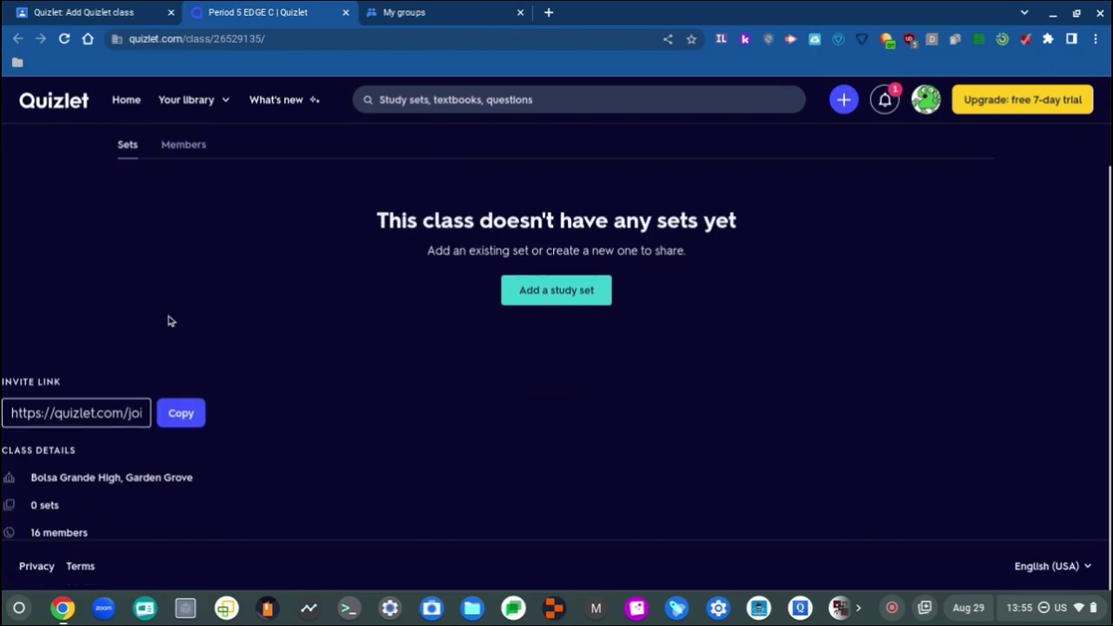
{"action": "scroll", "coordinate": [258, 415], "scroll_direction": "up", "scroll_amount": 2}
Step: Browse the class's Members list of 16 members, including your own account
{"action": "left_click", "coordinate": [184, 253]}
{"action": "left_click", "coordinate": [132, 252]}
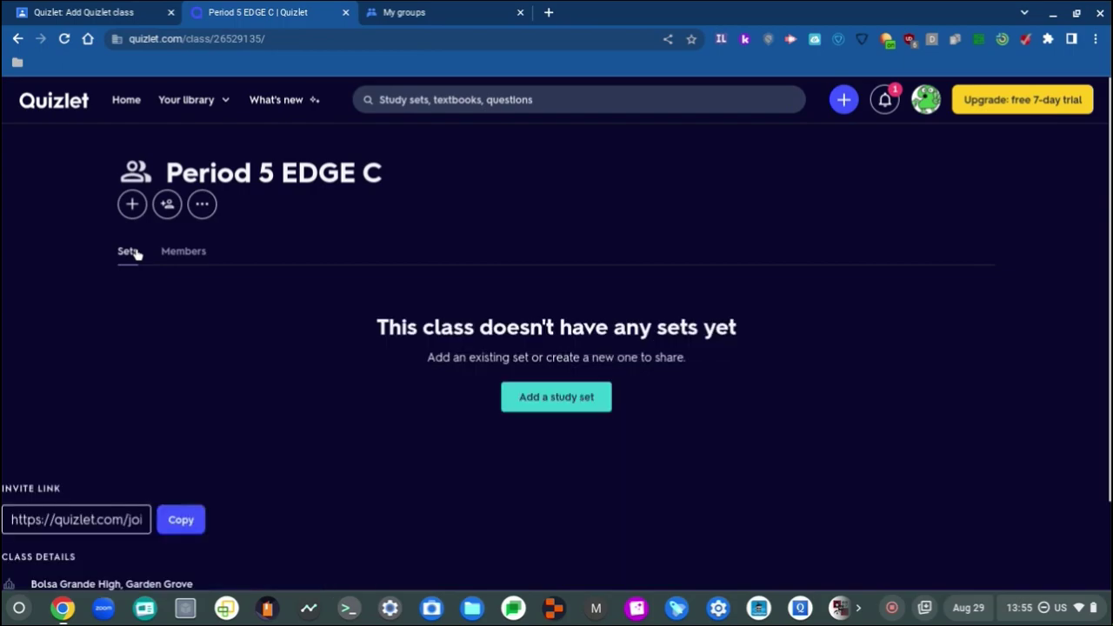
{"action": "left_click", "coordinate": [174, 261]}
{"action": "scroll", "coordinate": [496, 448], "scroll_direction": "down", "scroll_amount": 9}
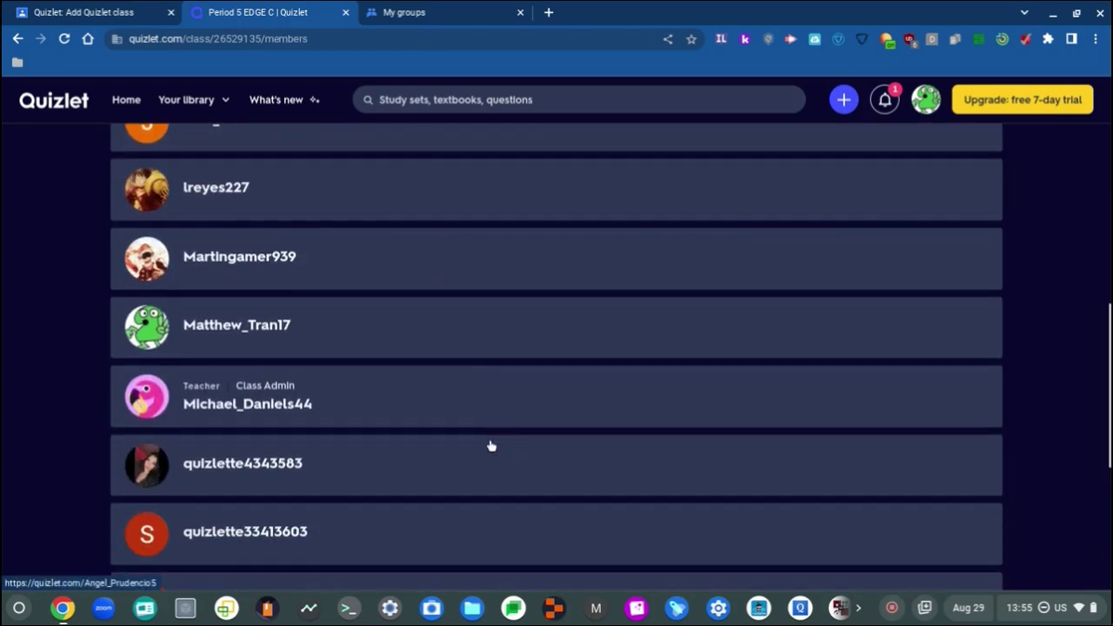
{"action": "scroll", "coordinate": [491, 446], "scroll_direction": "down", "scroll_amount": 1}
{"action": "scroll", "coordinate": [489, 447], "scroll_direction": "up", "scroll_amount": 1}
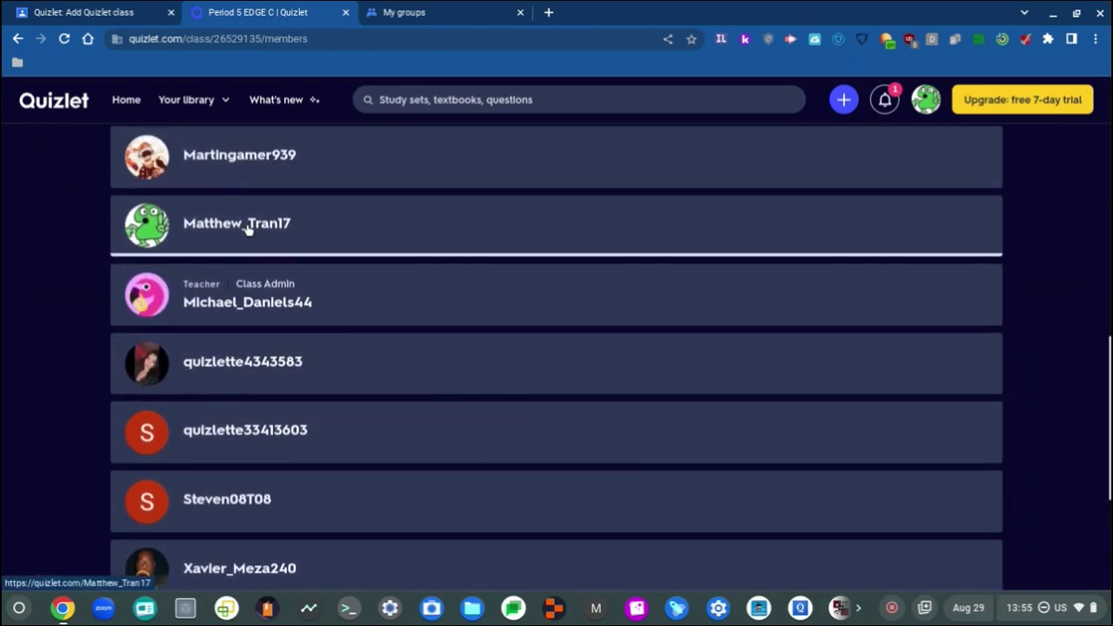
{"action": "scroll", "coordinate": [249, 226], "scroll_direction": "down", "scroll_amount": 4}
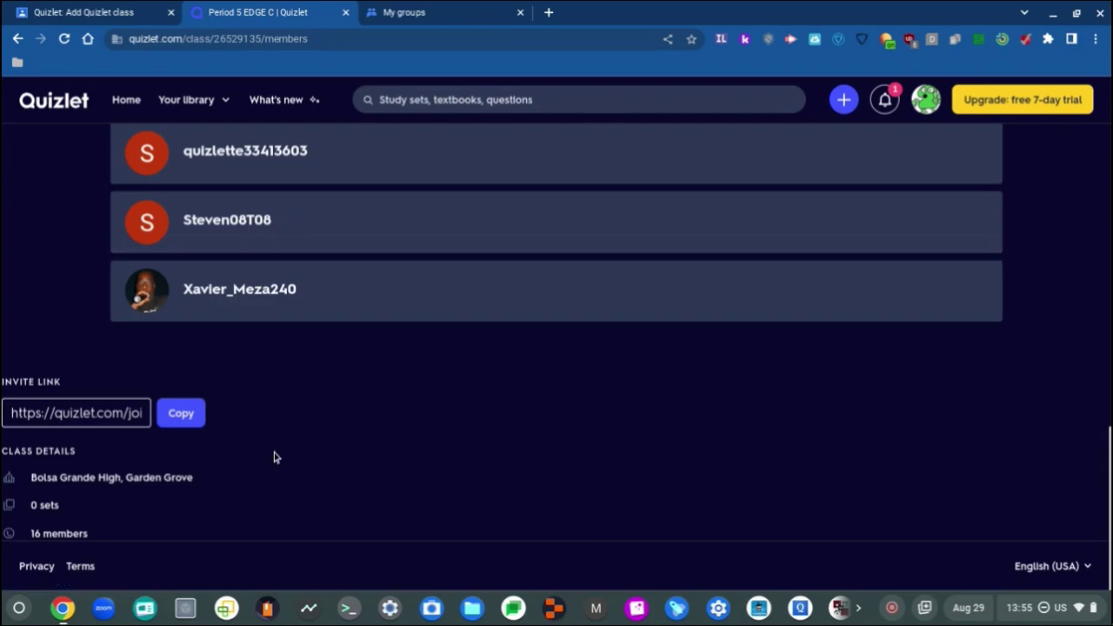
{"action": "scroll", "coordinate": [339, 450], "scroll_direction": "up", "scroll_amount": 1}
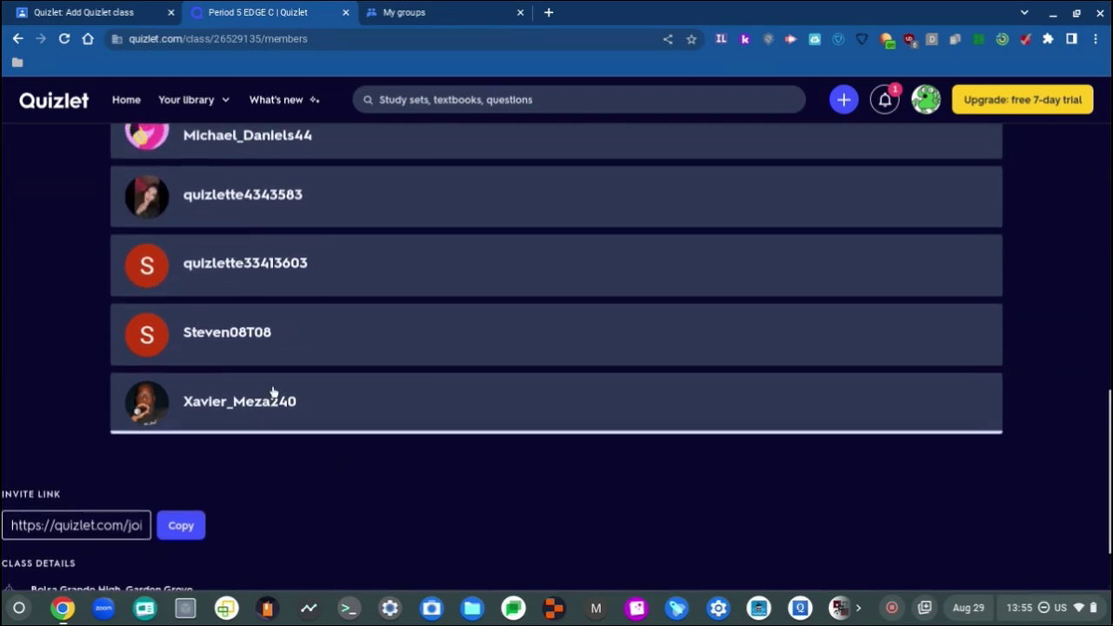
{"action": "scroll", "coordinate": [512, 478], "scroll_direction": "up", "scroll_amount": 10}
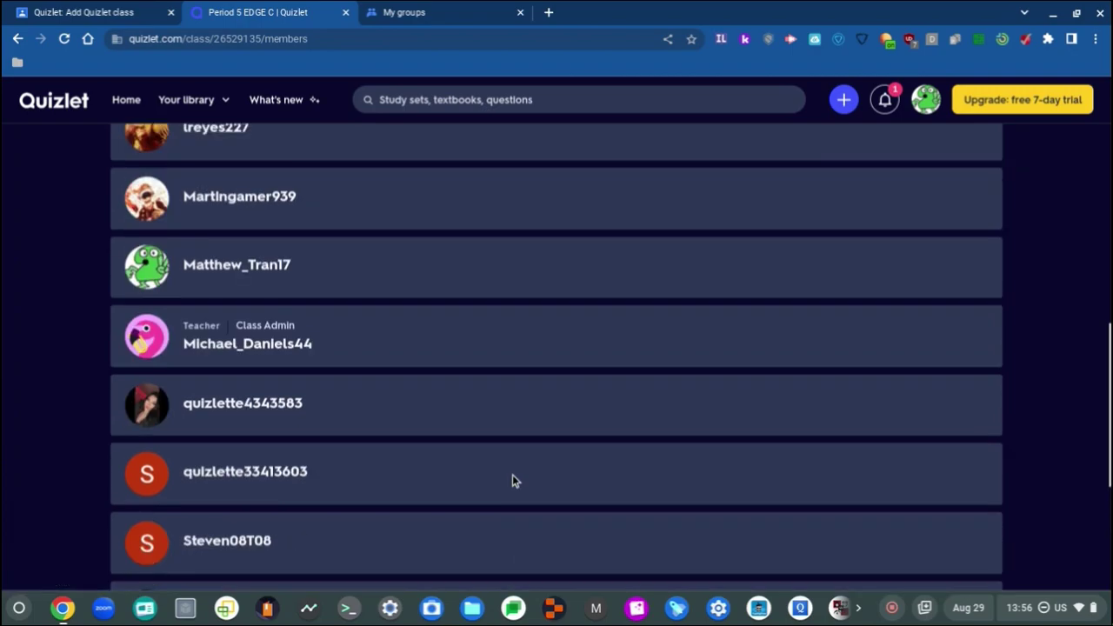
{"action": "left_click", "coordinate": [926, 99]}
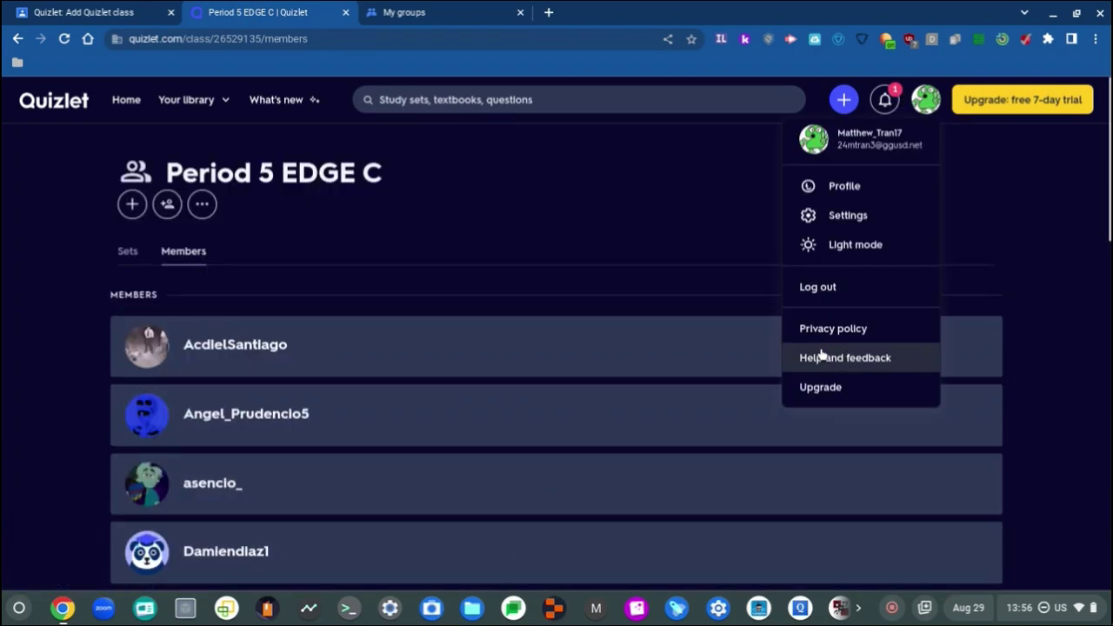
Step: View your own Quizlet profile page
{"action": "left_click", "coordinate": [857, 186]}
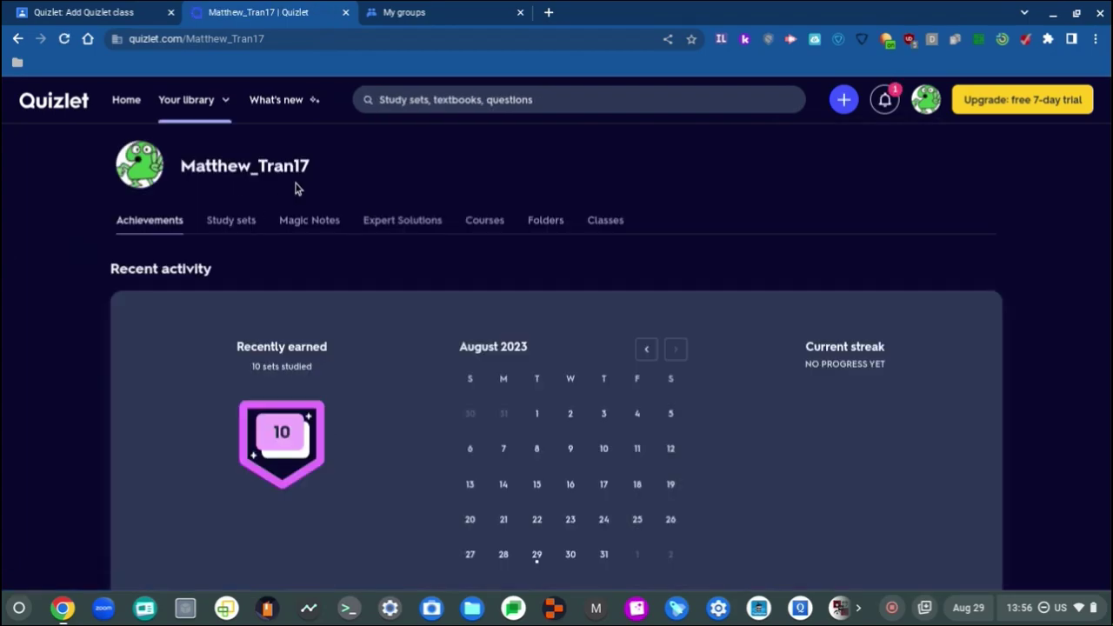
{"action": "scroll", "coordinate": [241, 155], "scroll_direction": "down", "scroll_amount": 15}
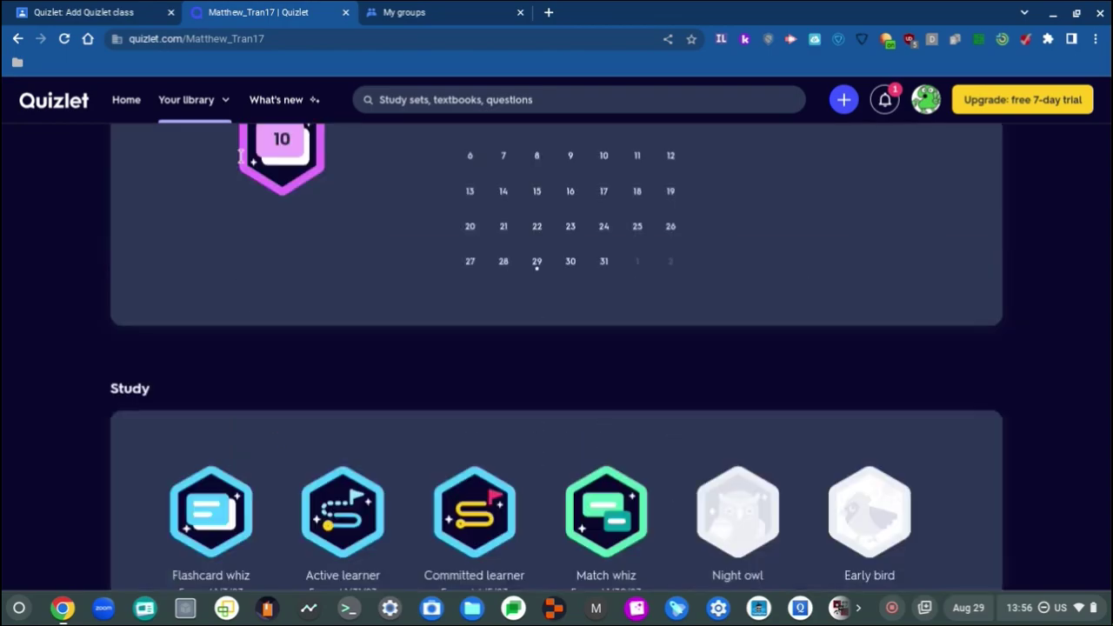
{"action": "scroll", "coordinate": [276, 333], "scroll_direction": "up", "scroll_amount": 15}
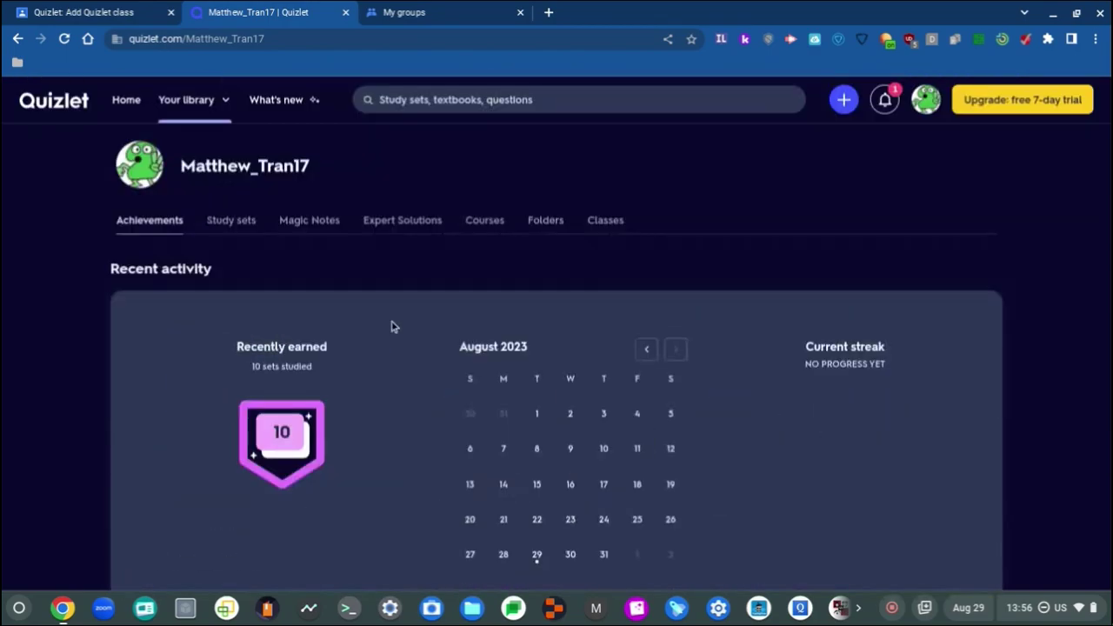
{"action": "left_click", "coordinate": [934, 96]}
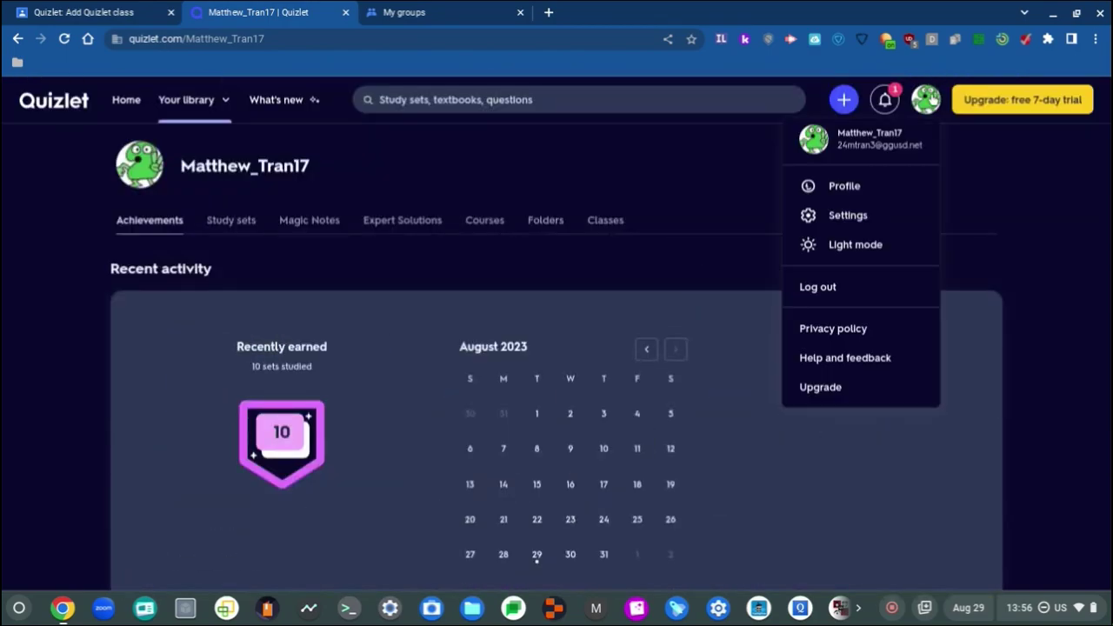
{"action": "left_click", "coordinate": [877, 216]}
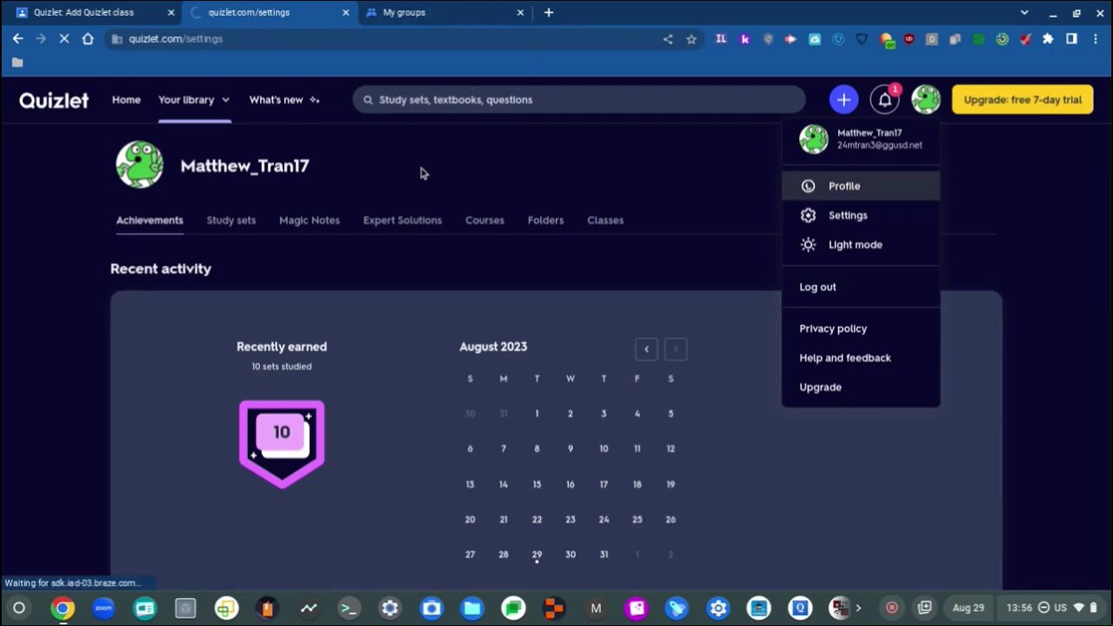
{"action": "scroll", "coordinate": [176, 315], "scroll_direction": "down", "scroll_amount": 4}
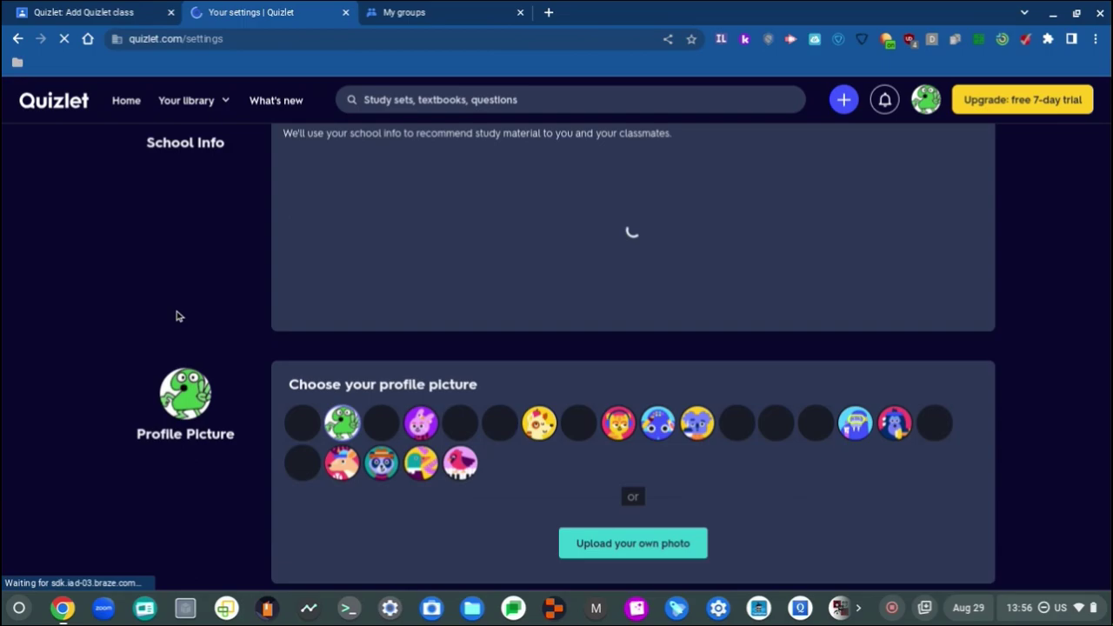
{"action": "scroll", "coordinate": [177, 316], "scroll_direction": "up", "scroll_amount": 5}
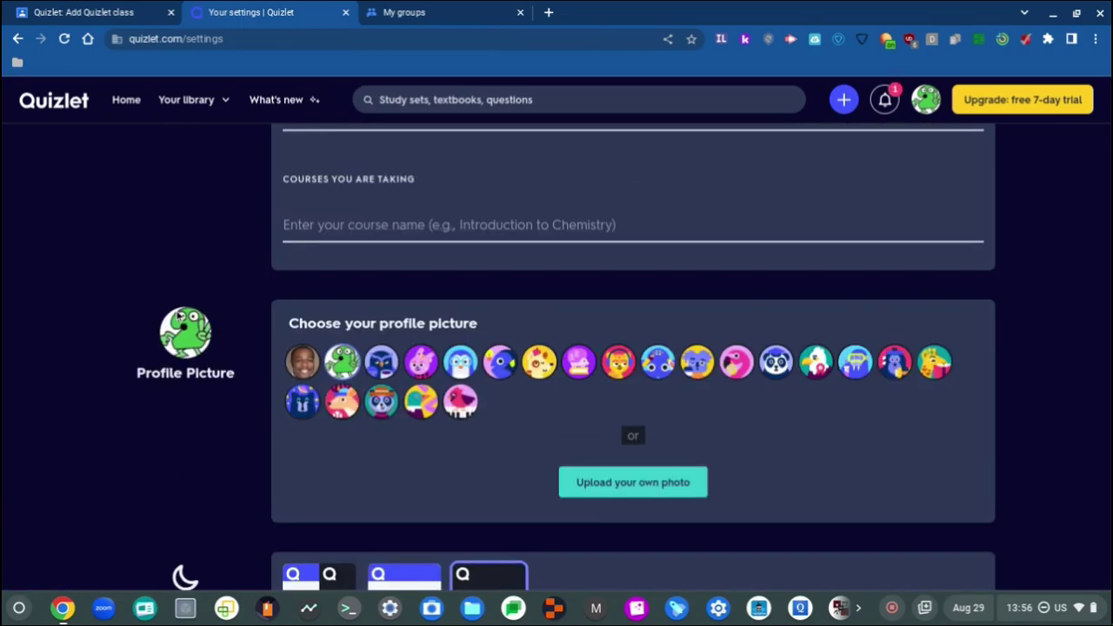
{"action": "scroll", "coordinate": [177, 315], "scroll_direction": "down", "scroll_amount": 5}
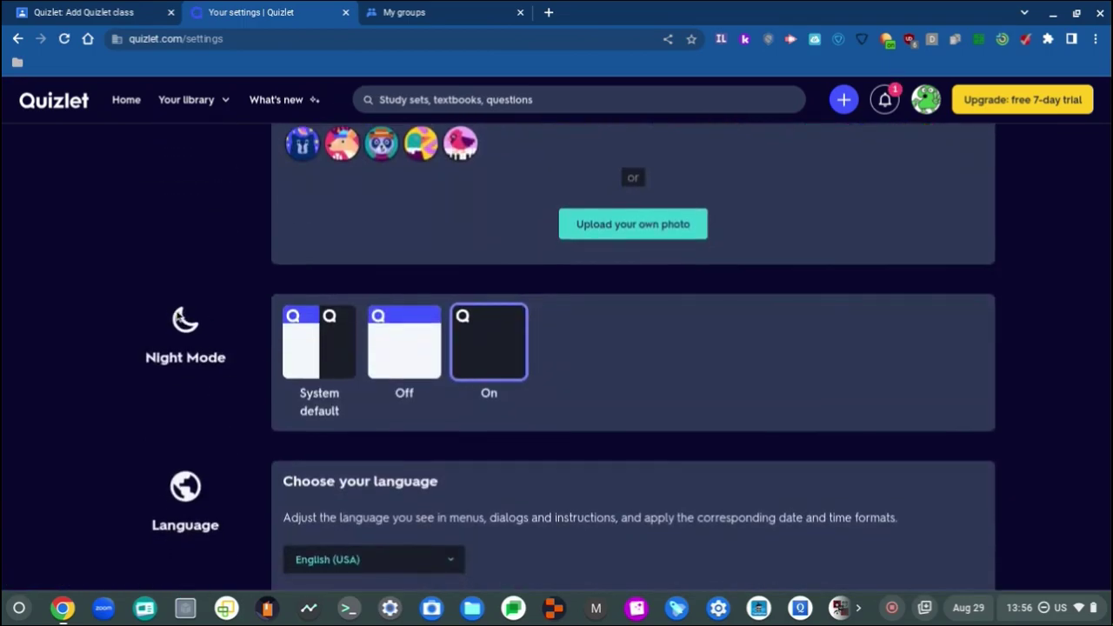
{"action": "scroll", "coordinate": [179, 318], "scroll_direction": "up", "scroll_amount": 2}
{"action": "scroll", "coordinate": [181, 319], "scroll_direction": "down", "scroll_amount": 3}
{"action": "scroll", "coordinate": [181, 318], "scroll_direction": "down", "scroll_amount": 6}
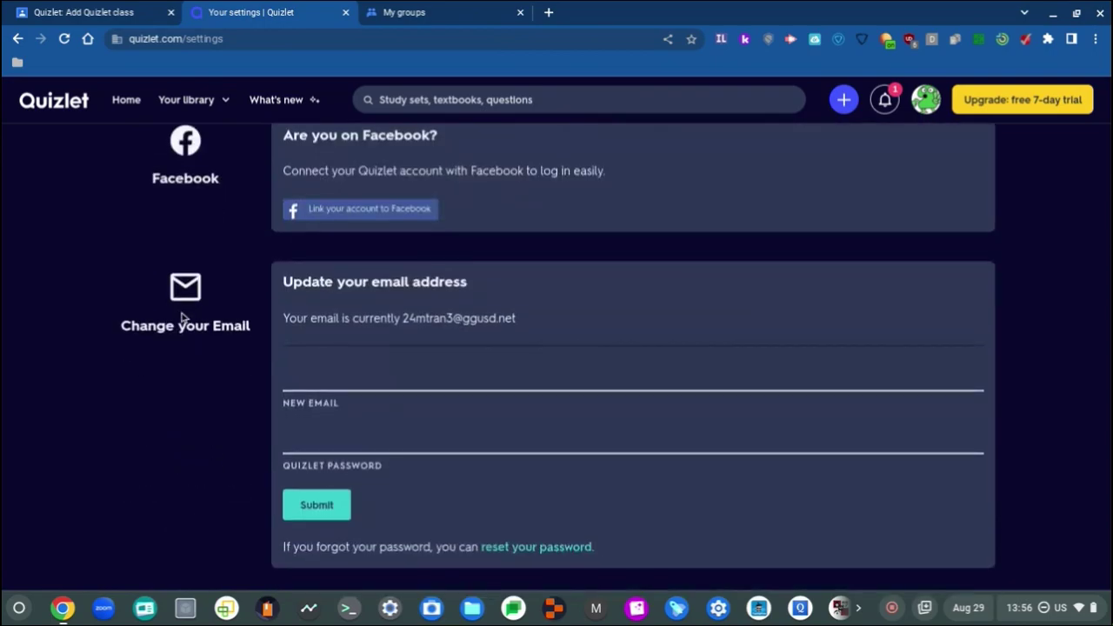
{"action": "scroll", "coordinate": [181, 318], "scroll_direction": "down", "scroll_amount": 2}
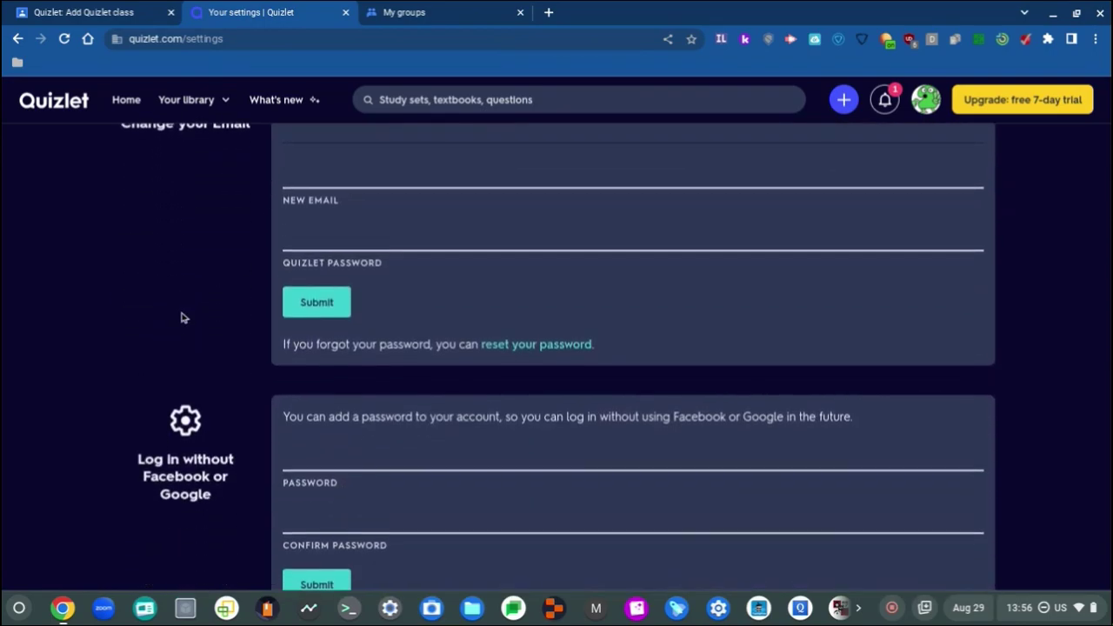
{"action": "scroll", "coordinate": [181, 318], "scroll_direction": "down", "scroll_amount": 2}
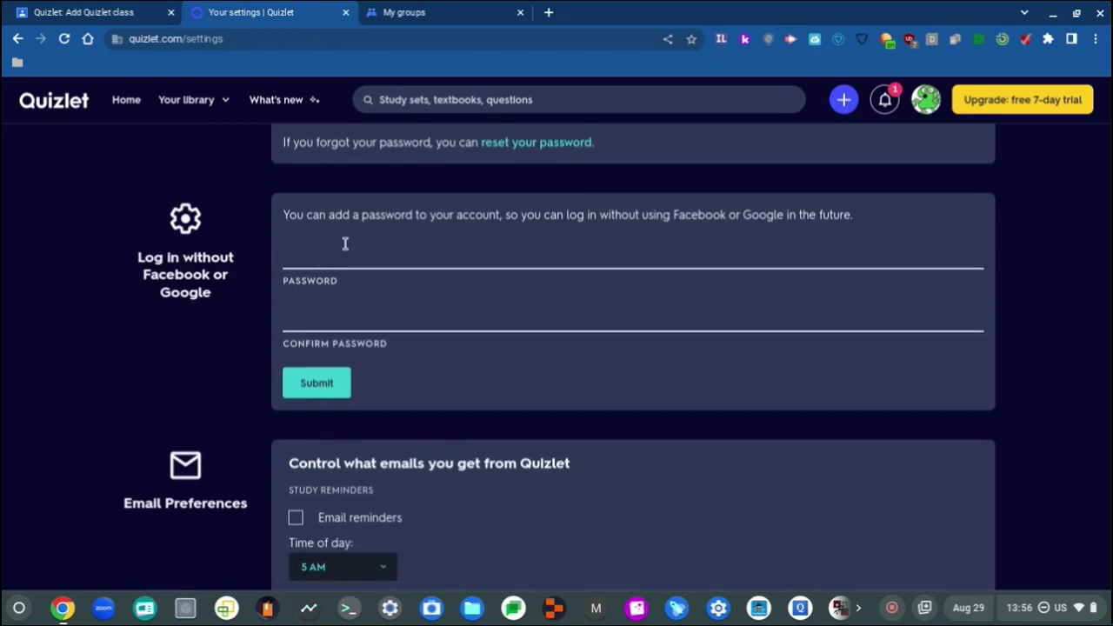
Step: Leave the new password field empty, then search 'how to change your username on quizlet' in a new tab
{"action": "left_click", "coordinate": [358, 258]}
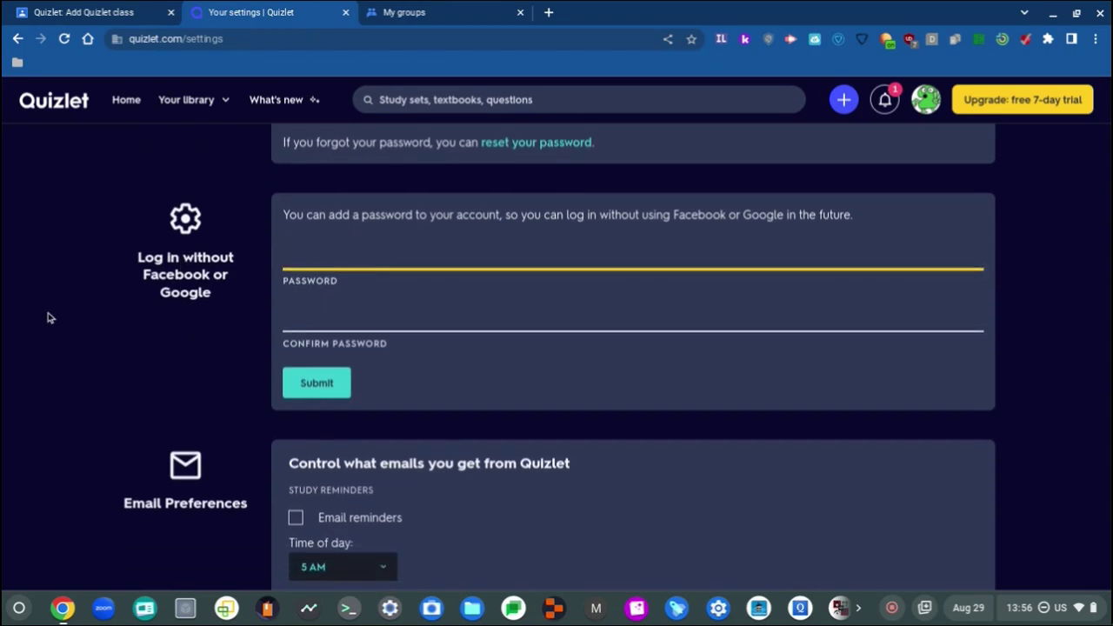
{"action": "left_click", "coordinate": [58, 327]}
{"action": "scroll", "coordinate": [58, 327], "scroll_direction": "down", "scroll_amount": 3}
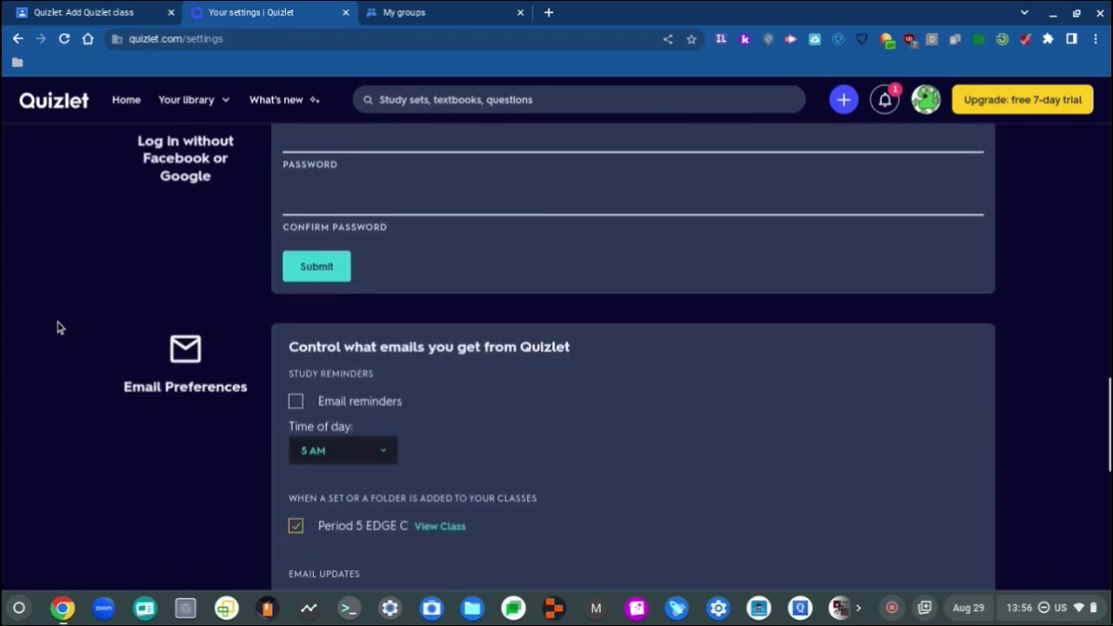
{"action": "scroll", "coordinate": [57, 327], "scroll_direction": "down", "scroll_amount": 3}
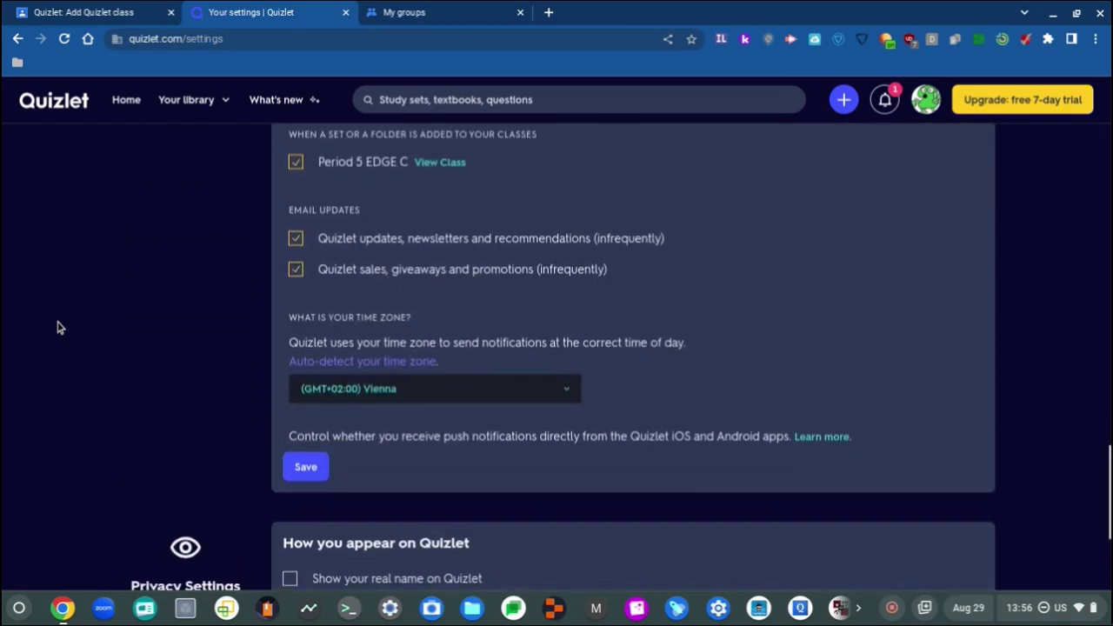
{"action": "scroll", "coordinate": [57, 327], "scroll_direction": "down", "scroll_amount": 3}
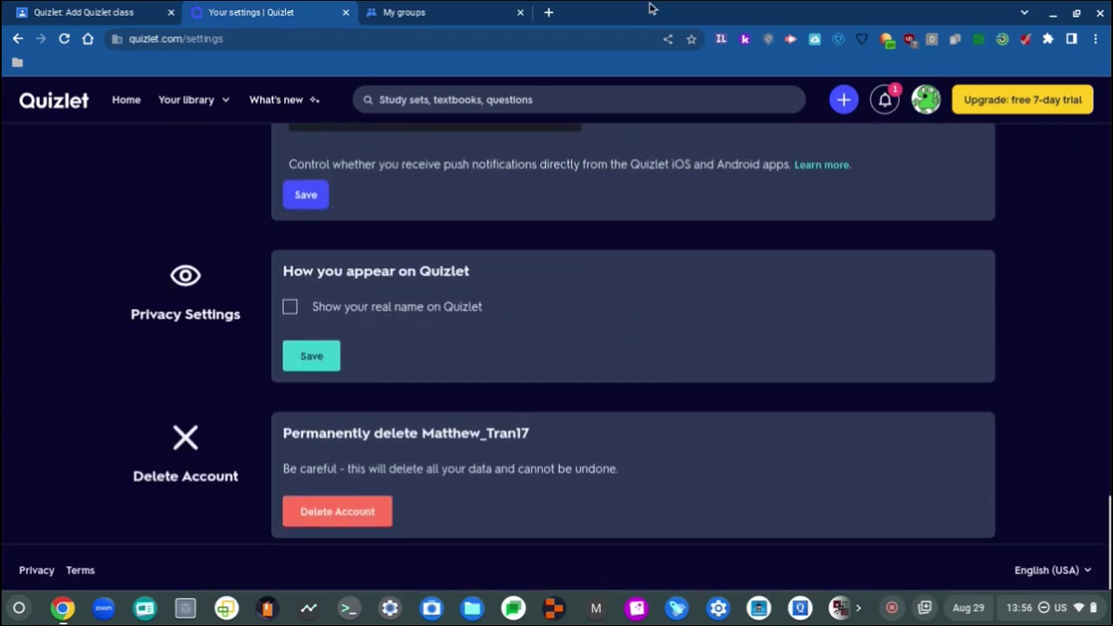
{"action": "left_click", "coordinate": [548, 14]}
{"action": "type", "text": "how to change your username on quizlet"}
Step: Run the search, expand 'How do I reset my quizlet username?', and open the Quizlet Help result
{"action": "key", "text": "Return"}
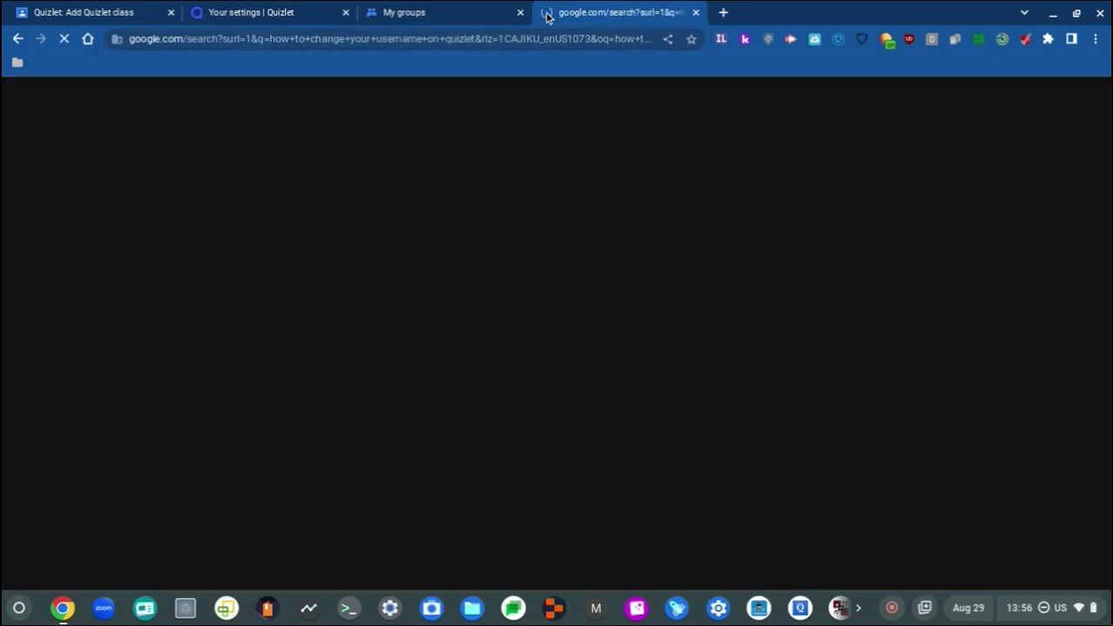
{"action": "scroll", "coordinate": [108, 483], "scroll_direction": "down", "scroll_amount": 5}
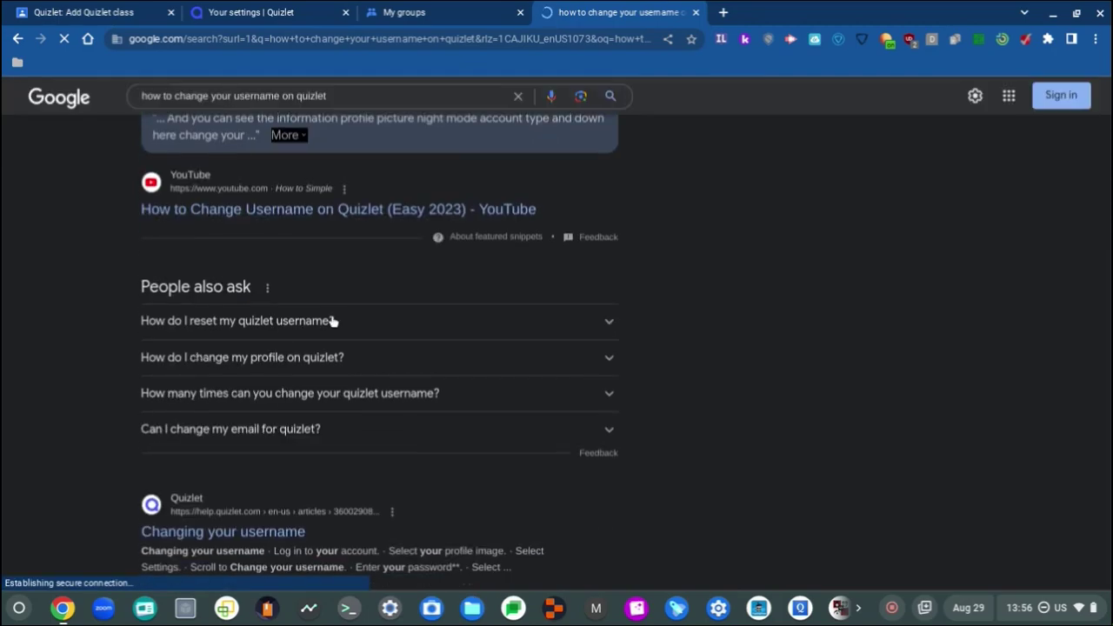
{"action": "left_click", "coordinate": [334, 321]}
{"action": "scroll", "coordinate": [5, 318], "scroll_direction": "down", "scroll_amount": 1}
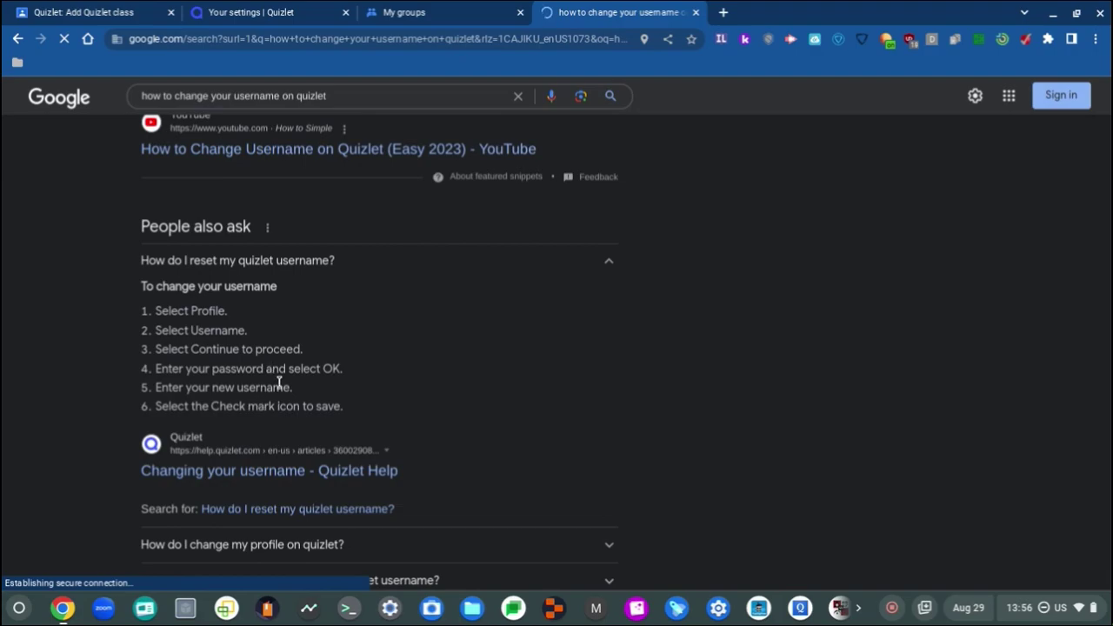
{"action": "left_click", "coordinate": [241, 471]}
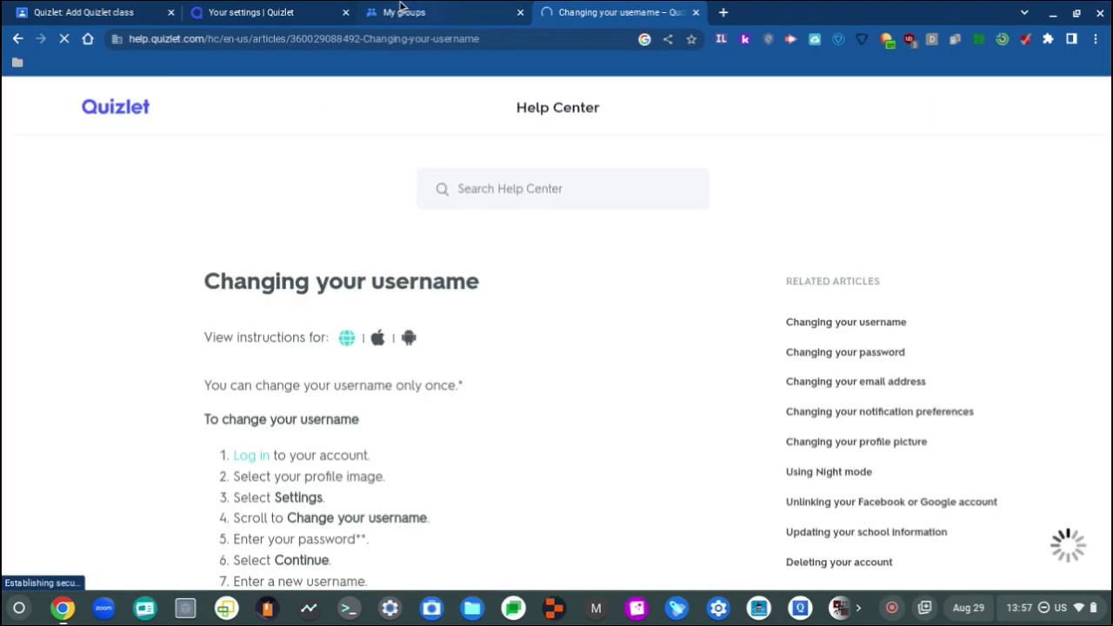
Step: Close the Quizlet settings tab, reopen the Period 5 EDGE C join link, and return to the help article
{"action": "left_click", "coordinate": [328, 9]}
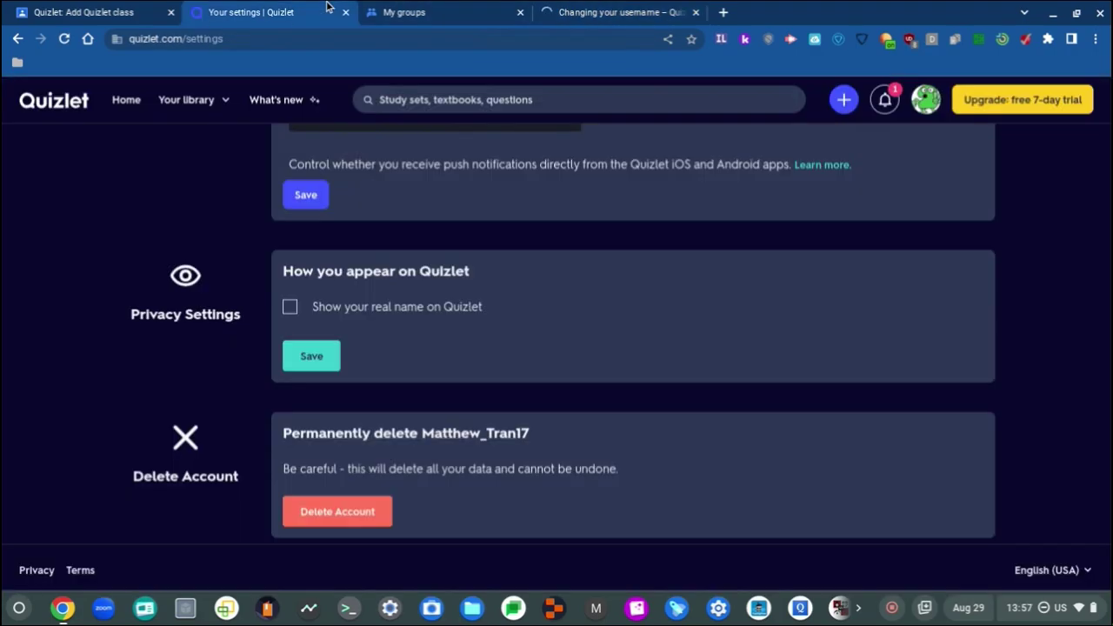
{"action": "left_click", "coordinate": [393, 9]}
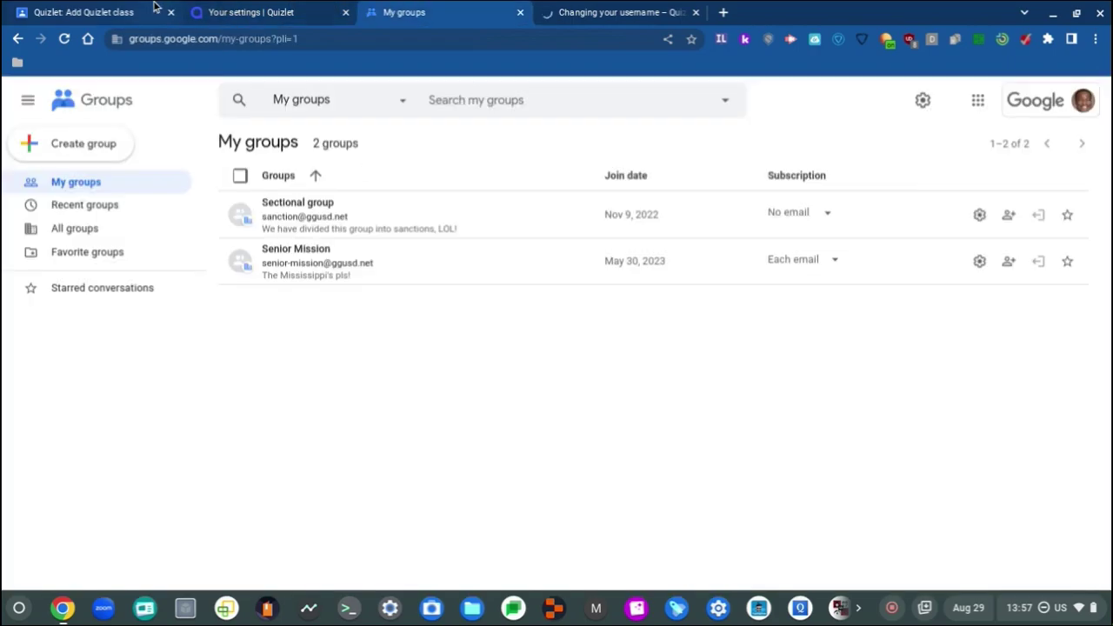
{"action": "left_click", "coordinate": [157, 7]}
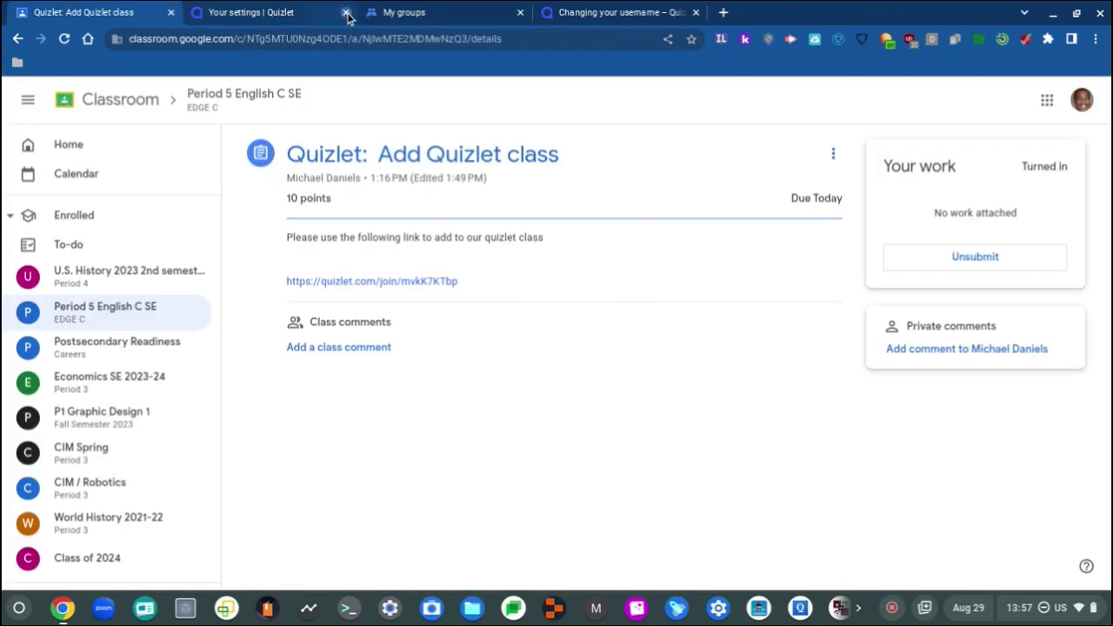
{"action": "left_click", "coordinate": [346, 13]}
{"action": "left_click", "coordinate": [428, 282]}
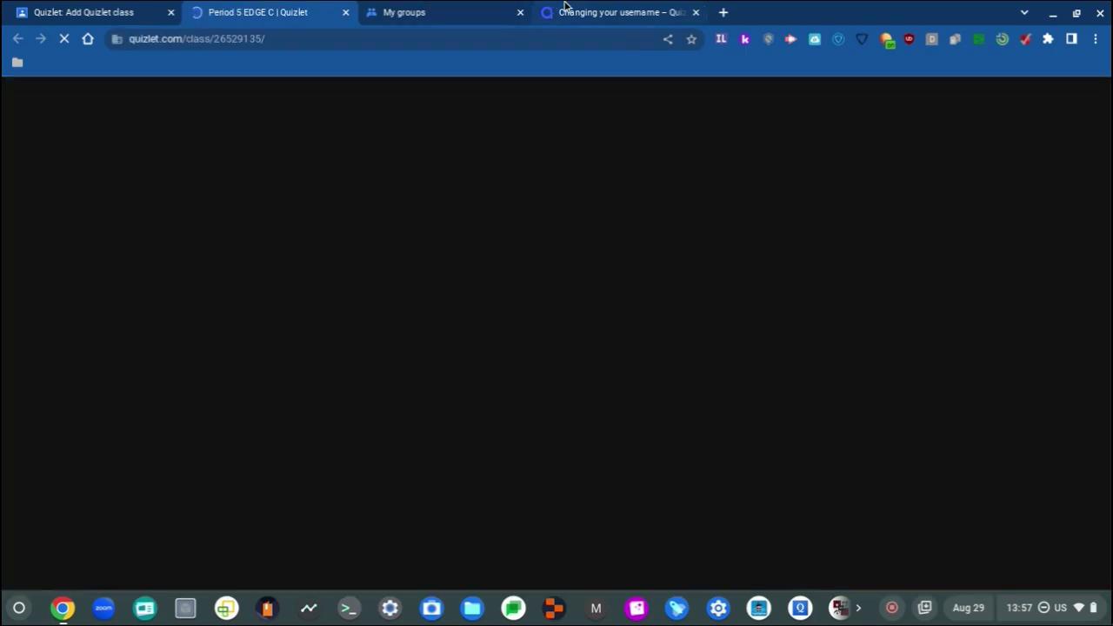
{"action": "left_click", "coordinate": [567, 10]}
Step: Read through the eight 'Changing your username' steps, then go back to the Google Groups tab
{"action": "scroll", "coordinate": [433, 383], "scroll_direction": "down", "scroll_amount": 2}
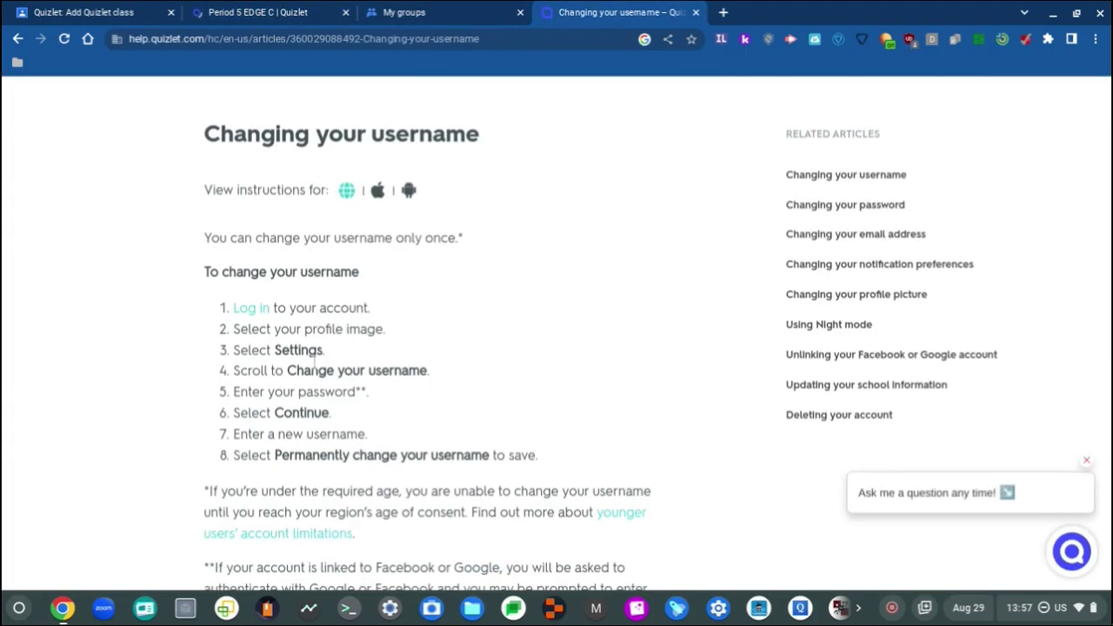
{"action": "scroll", "coordinate": [316, 359], "scroll_direction": "down", "scroll_amount": 1}
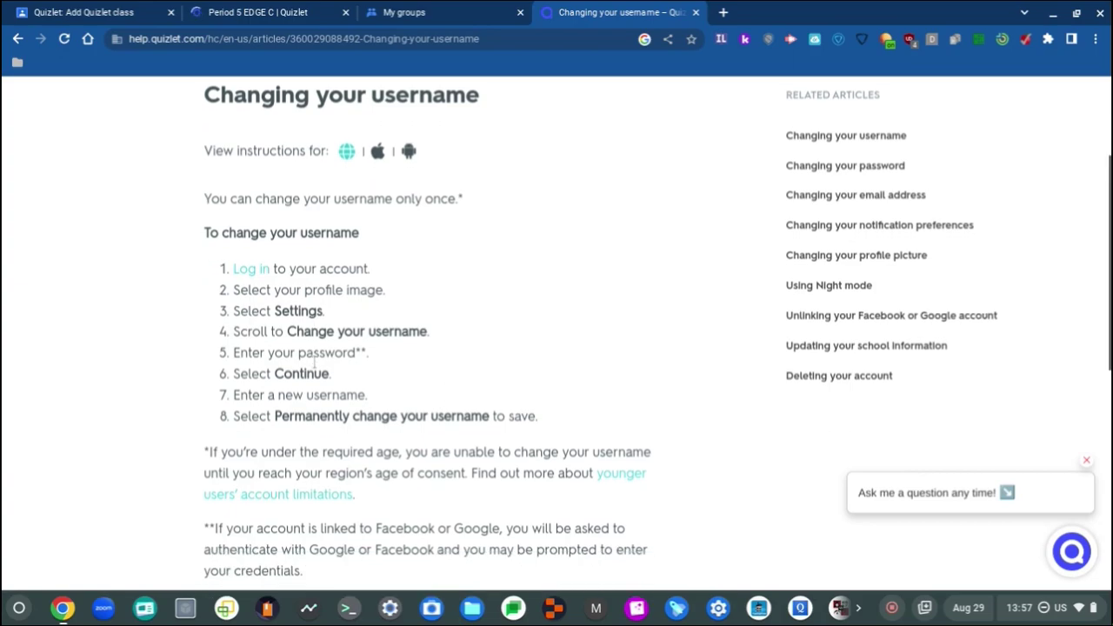
{"action": "scroll", "coordinate": [414, 369], "scroll_direction": "down", "scroll_amount": 2}
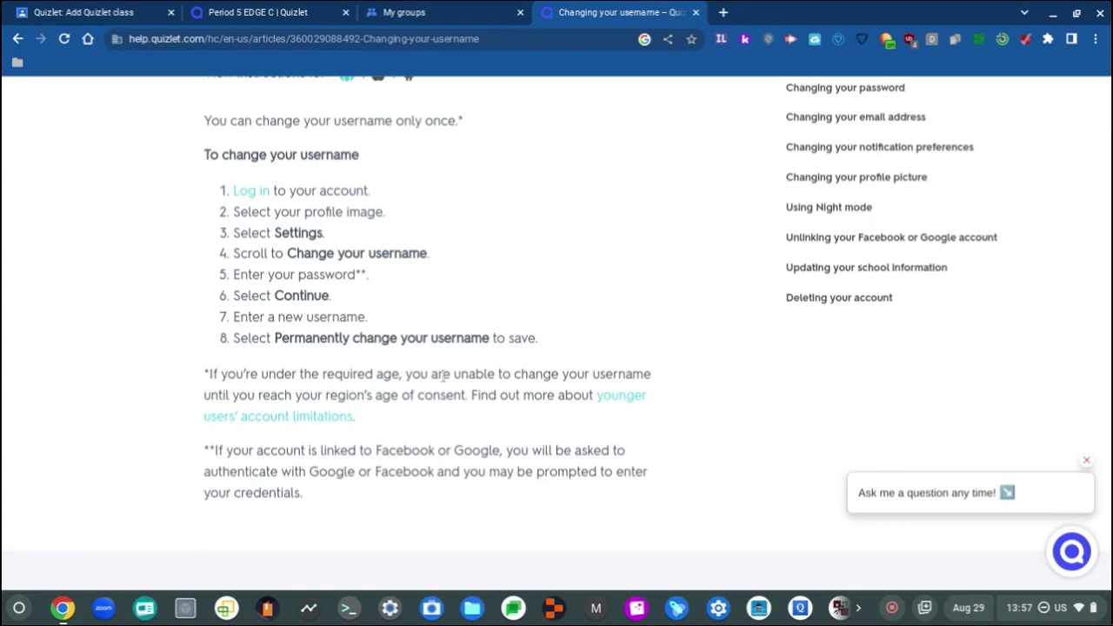
{"action": "scroll", "coordinate": [443, 375], "scroll_direction": "down", "scroll_amount": 2}
{"action": "scroll", "coordinate": [446, 352], "scroll_direction": "up", "scroll_amount": 5}
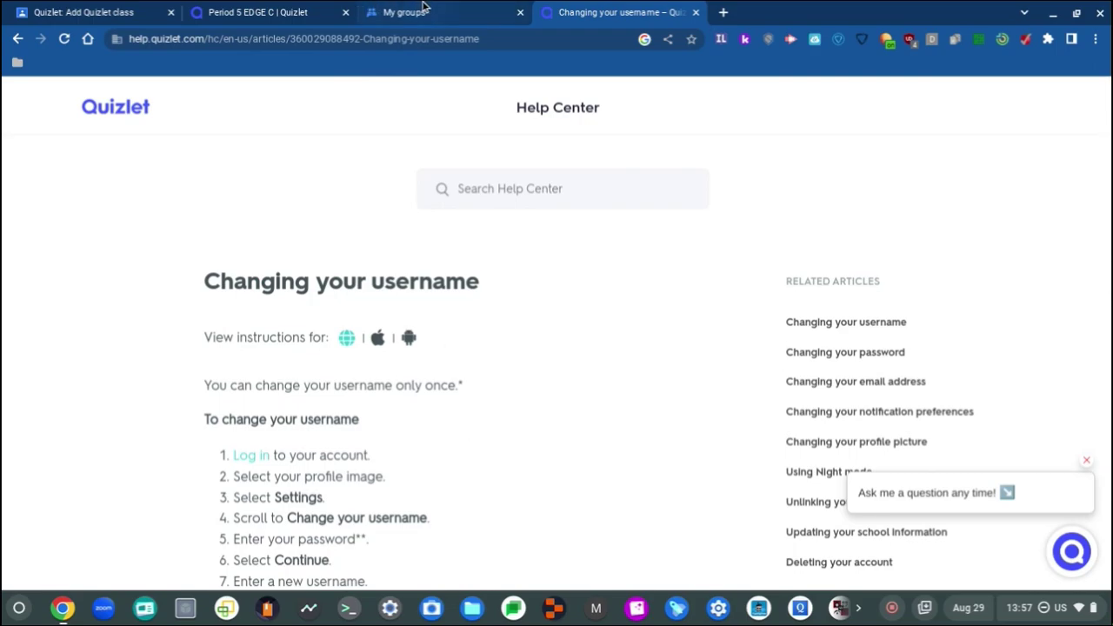
{"action": "mouse_move", "coordinate": [393, 7]}
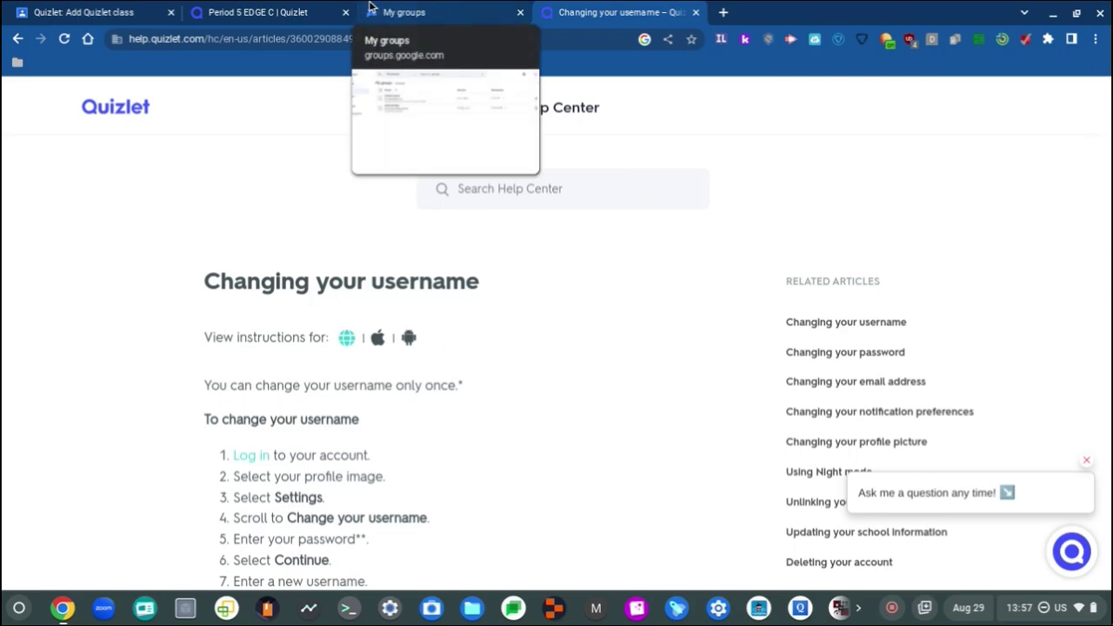
{"action": "left_click", "coordinate": [377, 8]}
Step: Search the Quizlet settings page for 'usernamechange' and check the language choices without changing them
{"action": "left_click", "coordinate": [254, 8]}
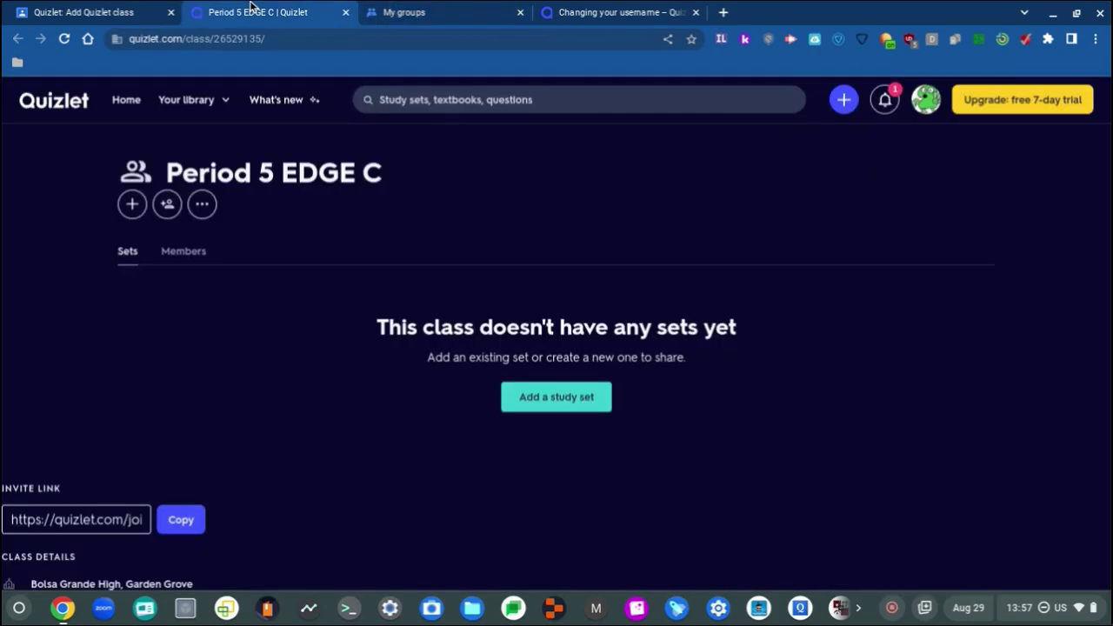
{"action": "left_click", "coordinate": [937, 105]}
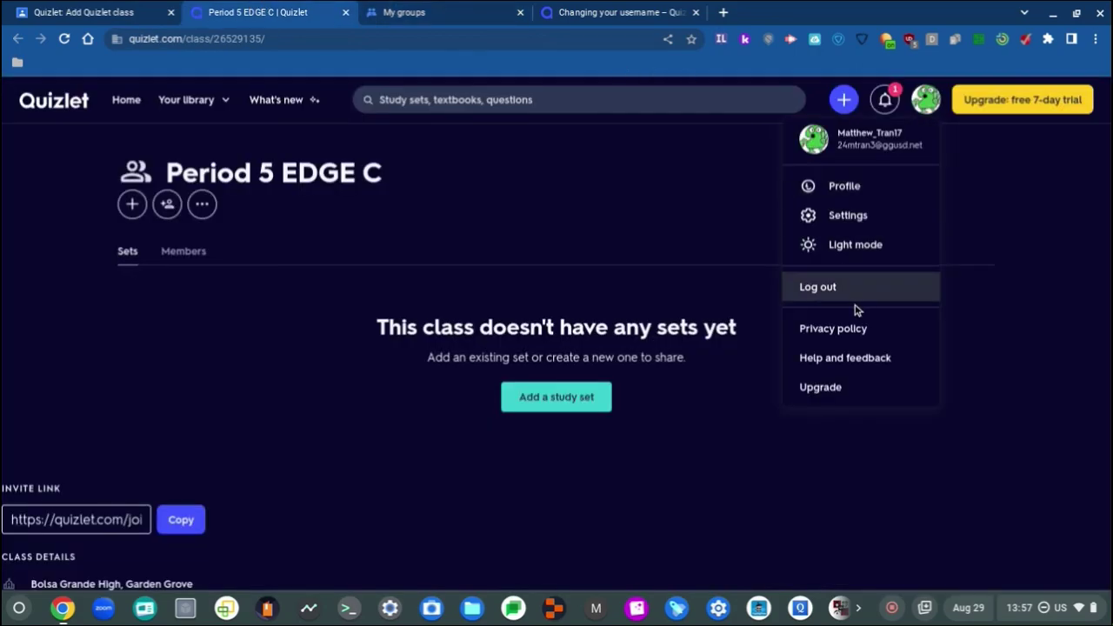
{"action": "left_click", "coordinate": [881, 216]}
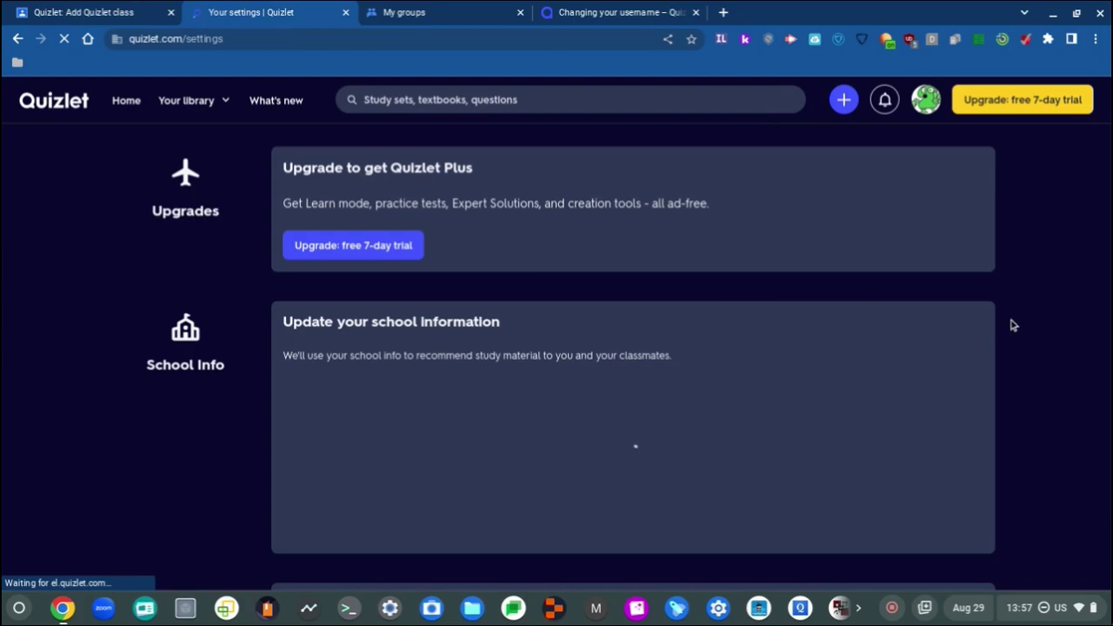
{"action": "key", "text": "ctrl+f"}
{"action": "type", "text": "username"}
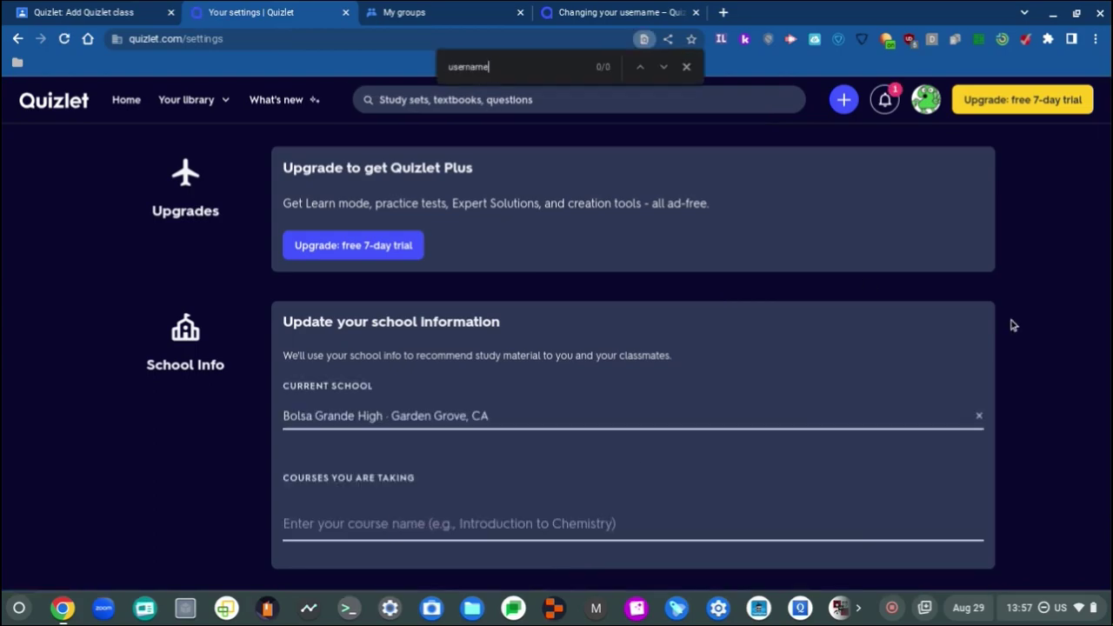
{"action": "type", "text": "change"}
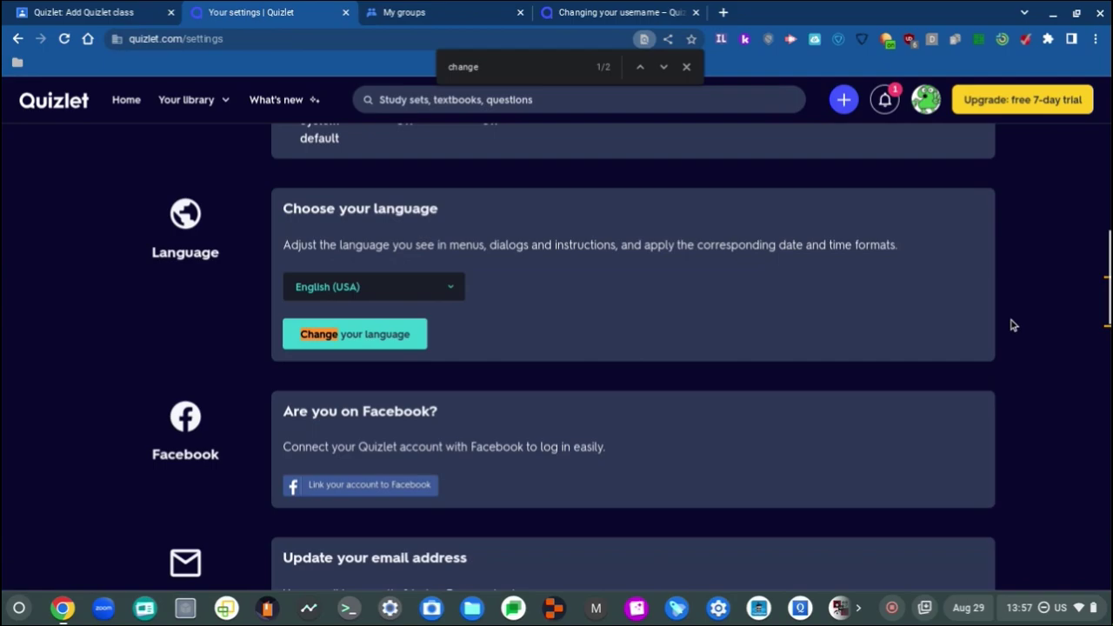
{"action": "left_click", "coordinate": [392, 298]}
{"action": "left_click", "coordinate": [392, 298]}
Step: Log out of Quizlet, then return to its tab and bring up the log-in options
{"action": "left_click", "coordinate": [926, 99]}
{"action": "left_click", "coordinate": [891, 291]}
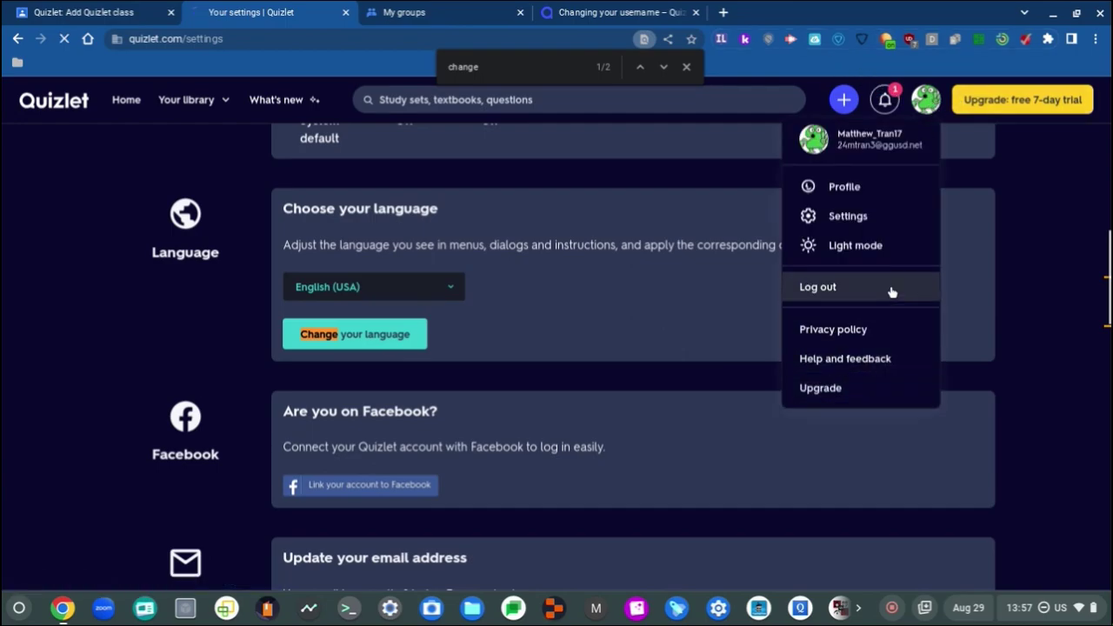
{"action": "left_click", "coordinate": [4, 9]}
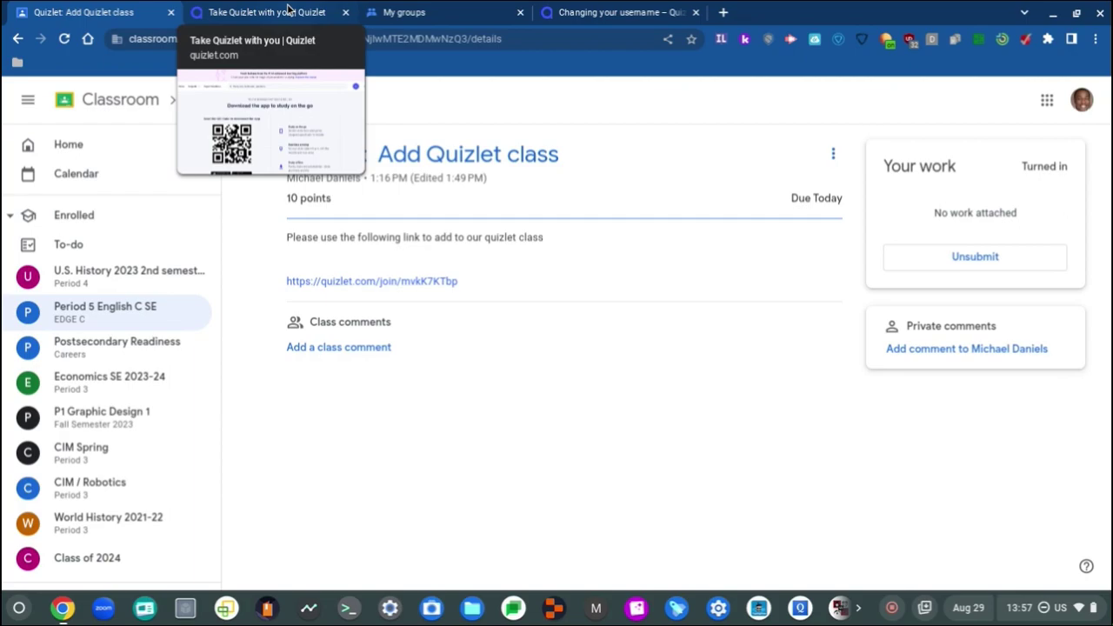
{"action": "left_click", "coordinate": [289, 10]}
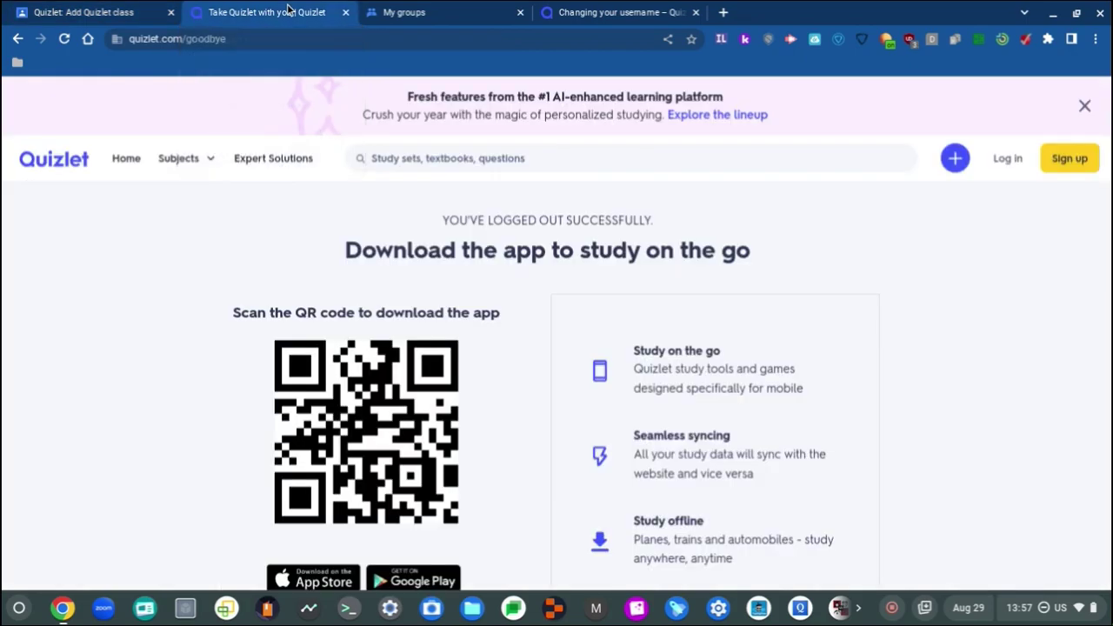
{"action": "left_click", "coordinate": [1008, 160]}
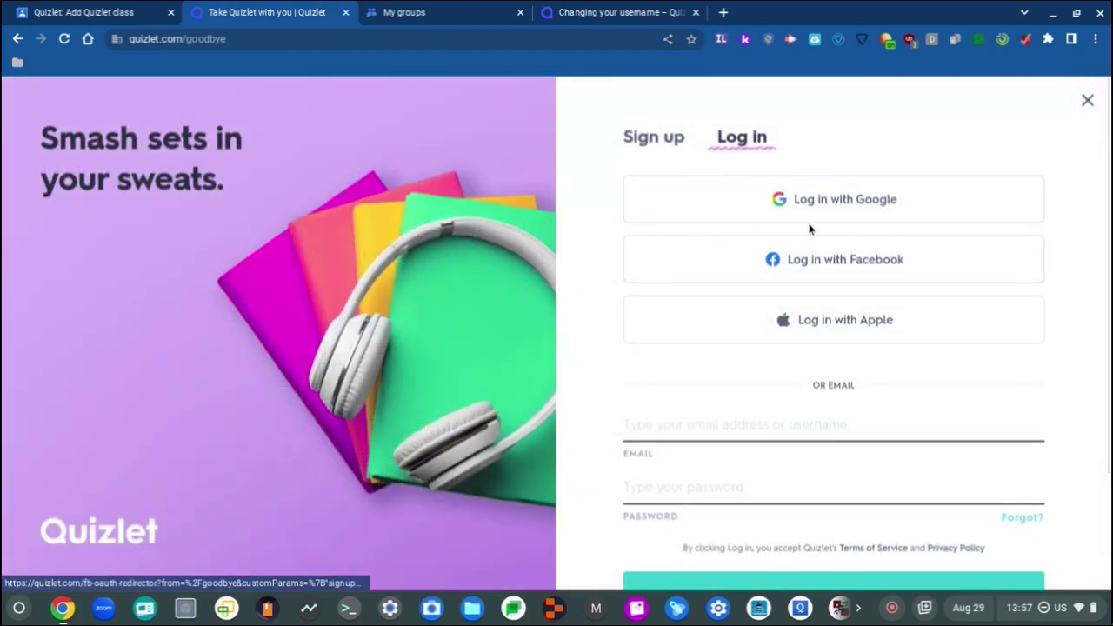
Step: Sign in with Google, remove the saved school in Complete your profile, and close the prompt
{"action": "left_click", "coordinate": [834, 216]}
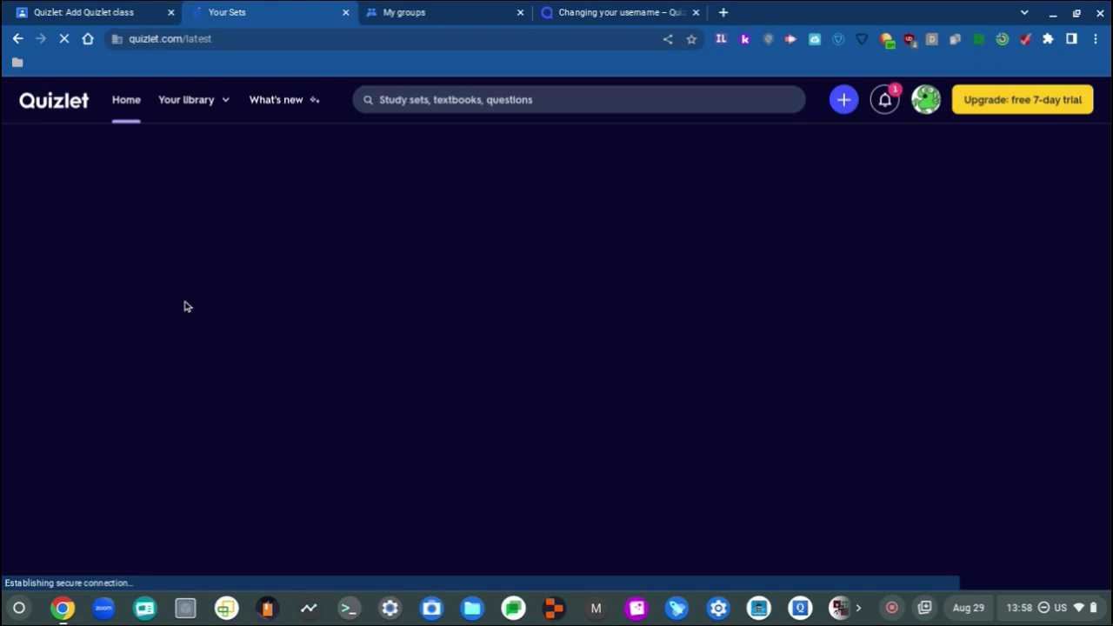
{"action": "scroll", "coordinate": [274, 233], "scroll_direction": "down", "scroll_amount": 10}
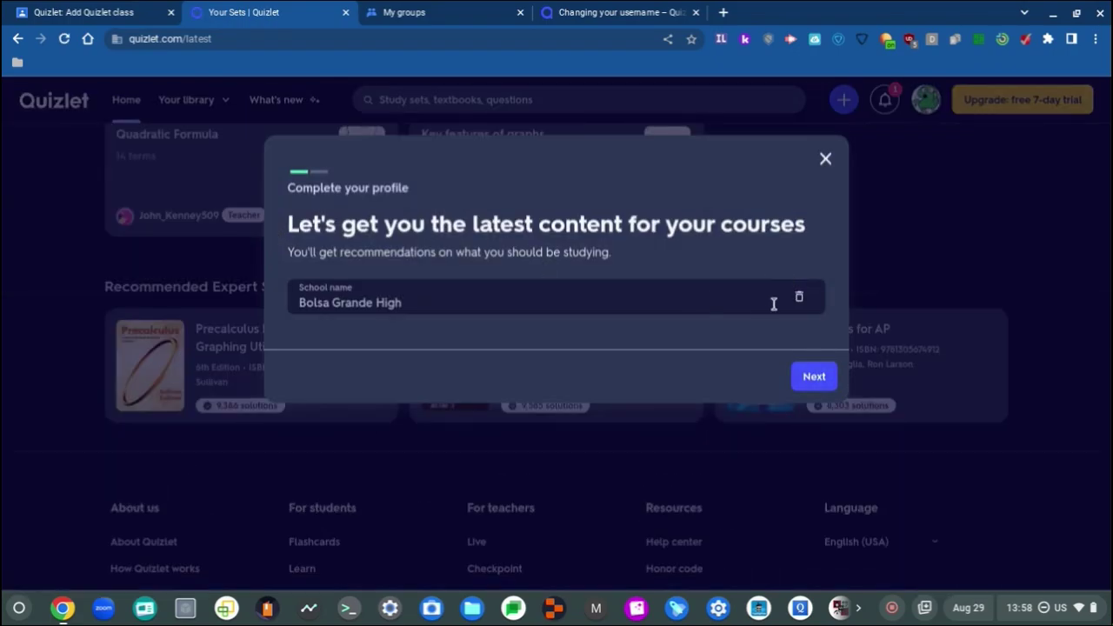
{"action": "left_click", "coordinate": [801, 299]}
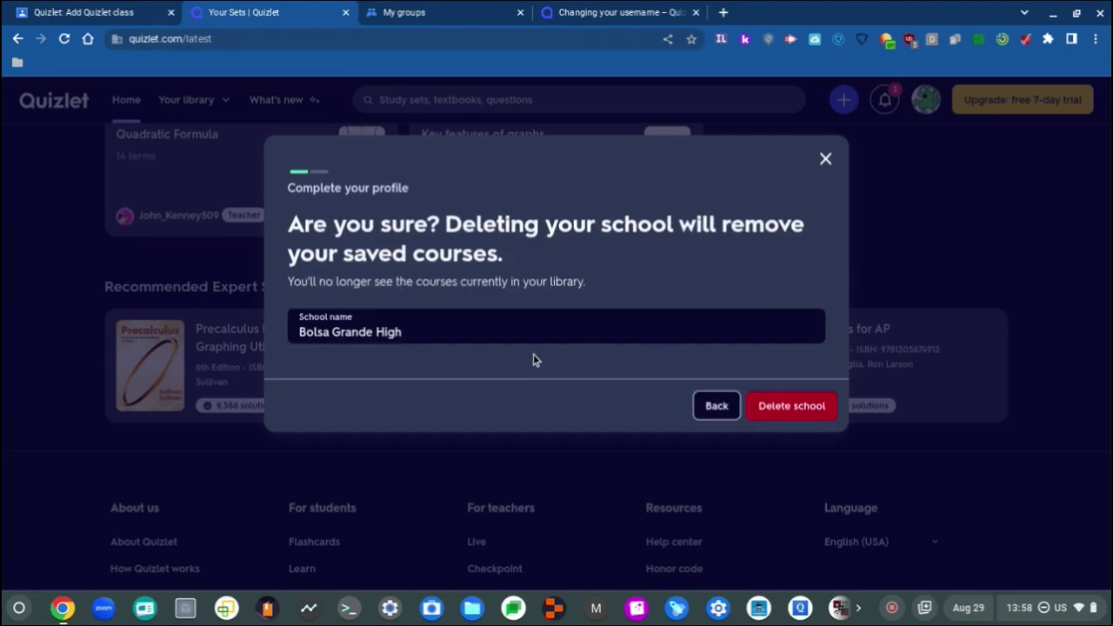
{"action": "left_click", "coordinate": [721, 334]}
{"action": "key", "text": "BackSpace"}
{"action": "key", "text": "BackSpace"}
{"action": "key", "text": "BackSpace"}
{"action": "key", "text": "BackSpace"}
{"action": "key", "text": "BackSpace"}
{"action": "key", "text": "BackSpace"}
{"action": "key", "text": "BackSpace"}
{"action": "key", "text": "BackSpace"}
{"action": "key", "text": "BackSpace"}
{"action": "key", "text": "BackSpace"}
{"action": "key", "text": "BackSpace"}
{"action": "key", "text": "BackSpace"}
{"action": "key", "text": "BackSpace"}
{"action": "key", "text": "BackSpace"}
{"action": "key", "text": "BackSpace"}
{"action": "key", "text": "BackSpace"}
{"action": "key", "text": "BackSpace"}
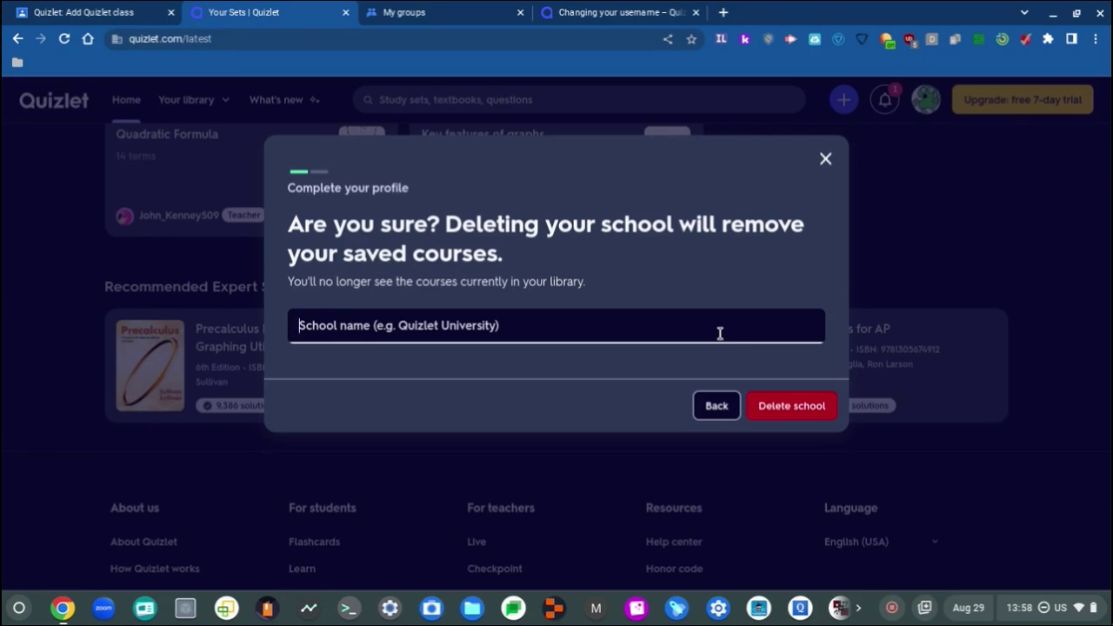
{"action": "type", "text": "Yoz"}
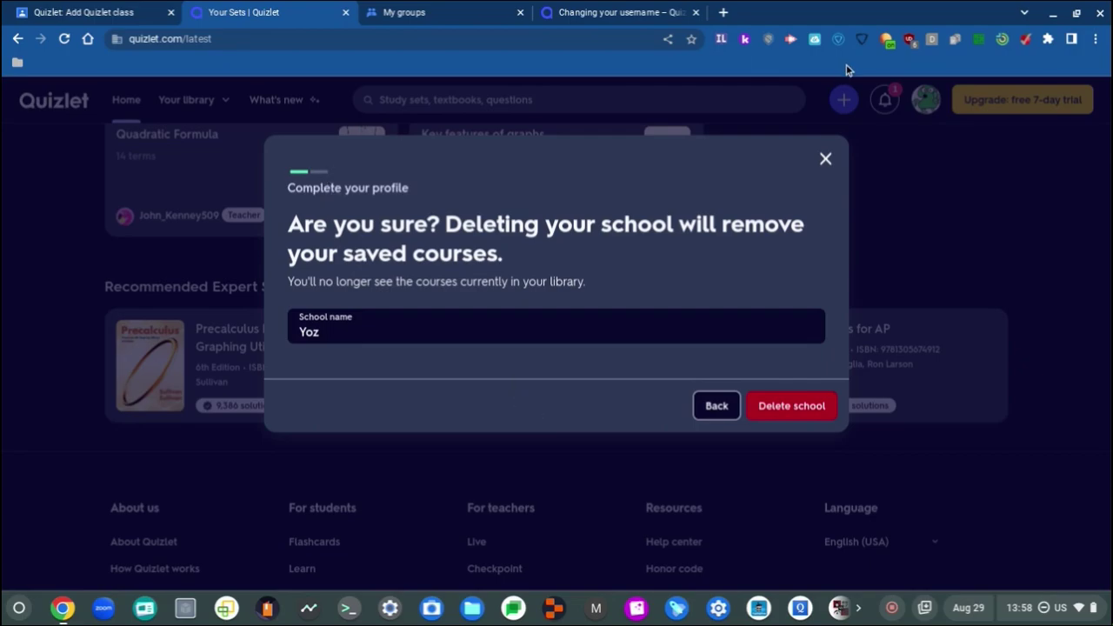
{"action": "left_click", "coordinate": [824, 160]}
{"action": "scroll", "coordinate": [219, 323], "scroll_direction": "up", "scroll_amount": 1}
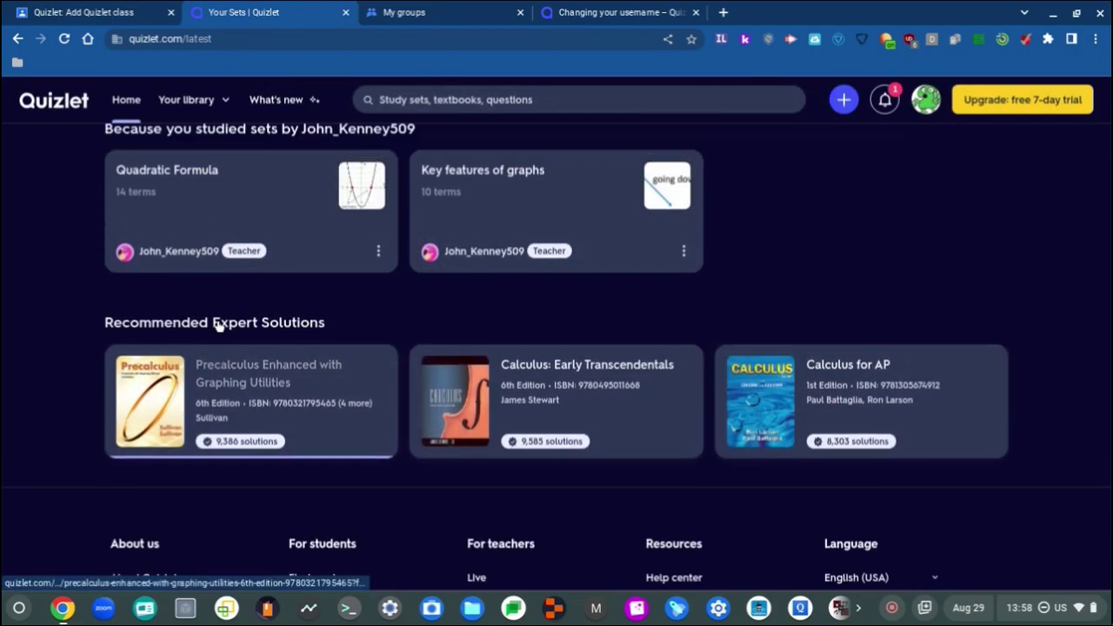
Step: Open The Cool Dudes (On YT) set and flip its first flashcard to the definition and back
{"action": "scroll", "coordinate": [217, 348], "scroll_direction": "up", "scroll_amount": 7}
{"action": "scroll", "coordinate": [231, 292], "scroll_direction": "down", "scroll_amount": 3}
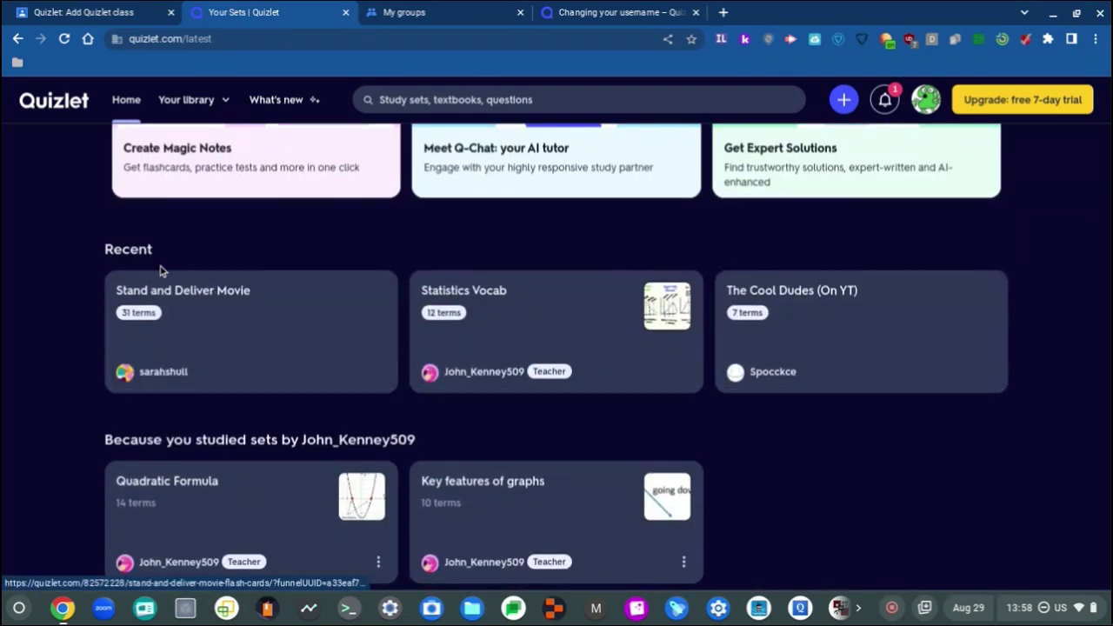
{"action": "left_click", "coordinate": [778, 294]}
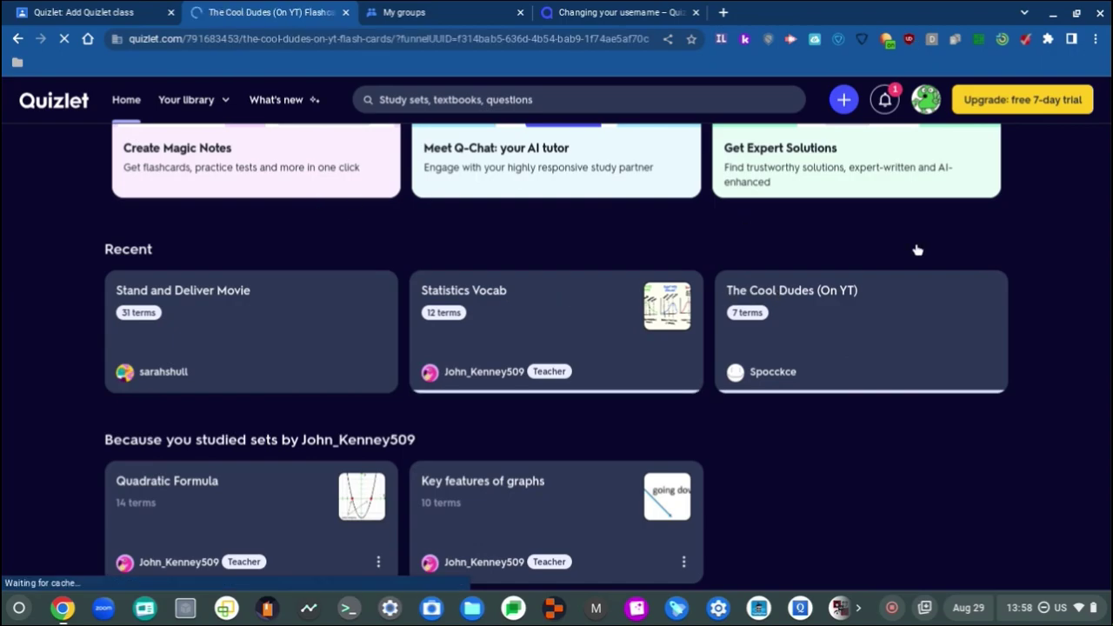
{"action": "scroll", "coordinate": [266, 386], "scroll_direction": "down", "scroll_amount": 10}
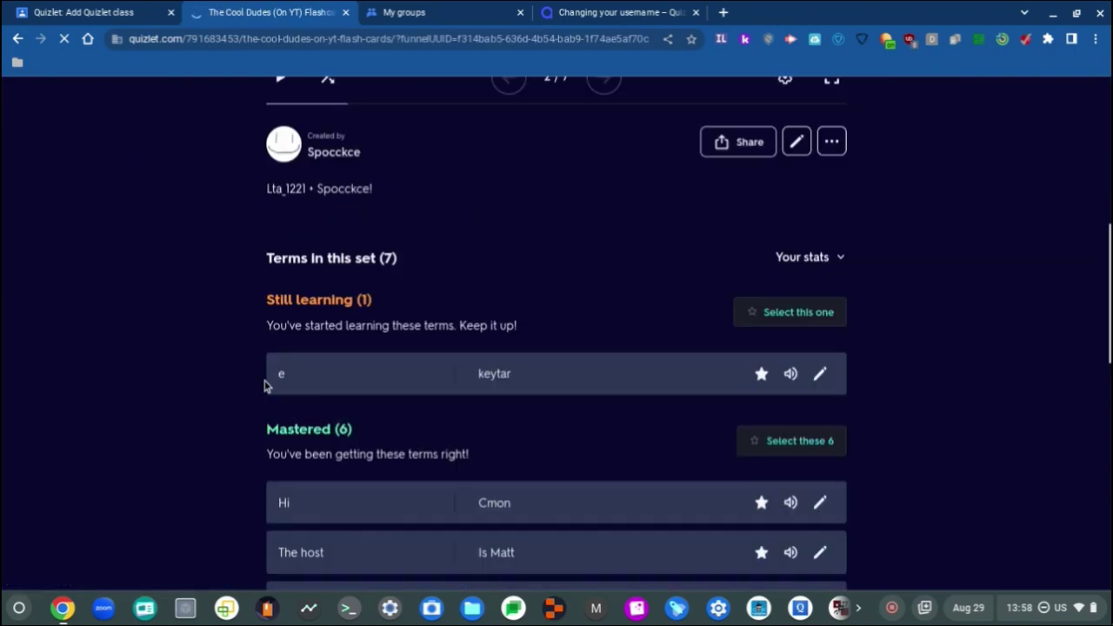
{"action": "scroll", "coordinate": [266, 385], "scroll_direction": "down", "scroll_amount": 5}
{"action": "scroll", "coordinate": [209, 417], "scroll_direction": "up", "scroll_amount": 10}
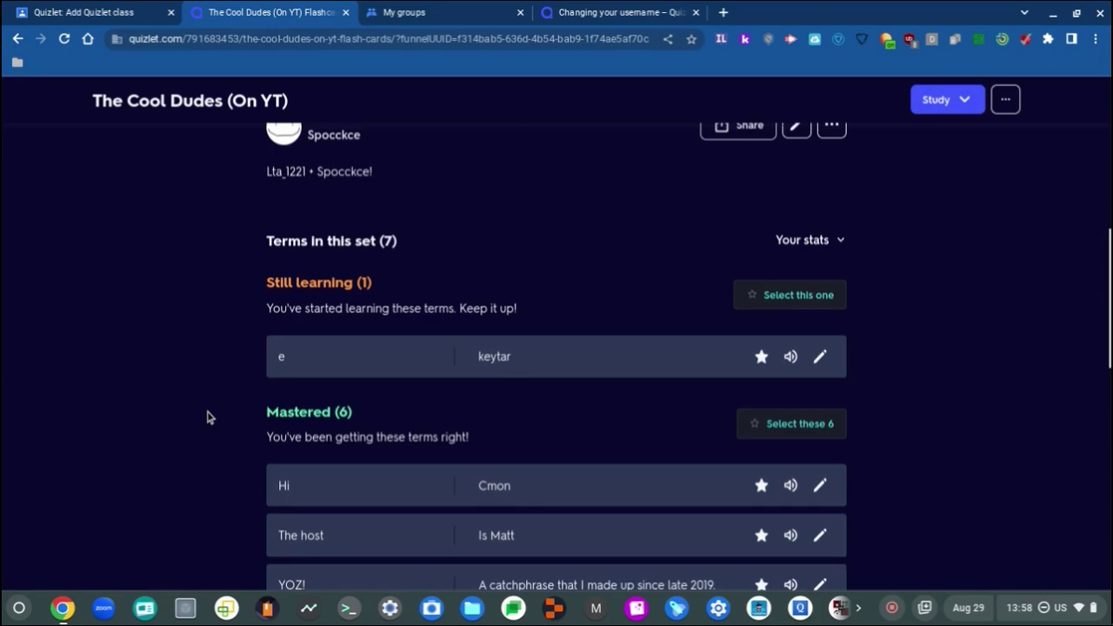
{"action": "scroll", "coordinate": [209, 417], "scroll_direction": "up", "scroll_amount": 2}
{"action": "scroll", "coordinate": [207, 418], "scroll_direction": "up", "scroll_amount": 5}
{"action": "left_click", "coordinate": [637, 443]}
{"action": "left_click", "coordinate": [599, 436]}
Step: Open the set creator's profile, showing the one 7-term study set
{"action": "scroll", "coordinate": [592, 430], "scroll_direction": "down", "scroll_amount": 6}
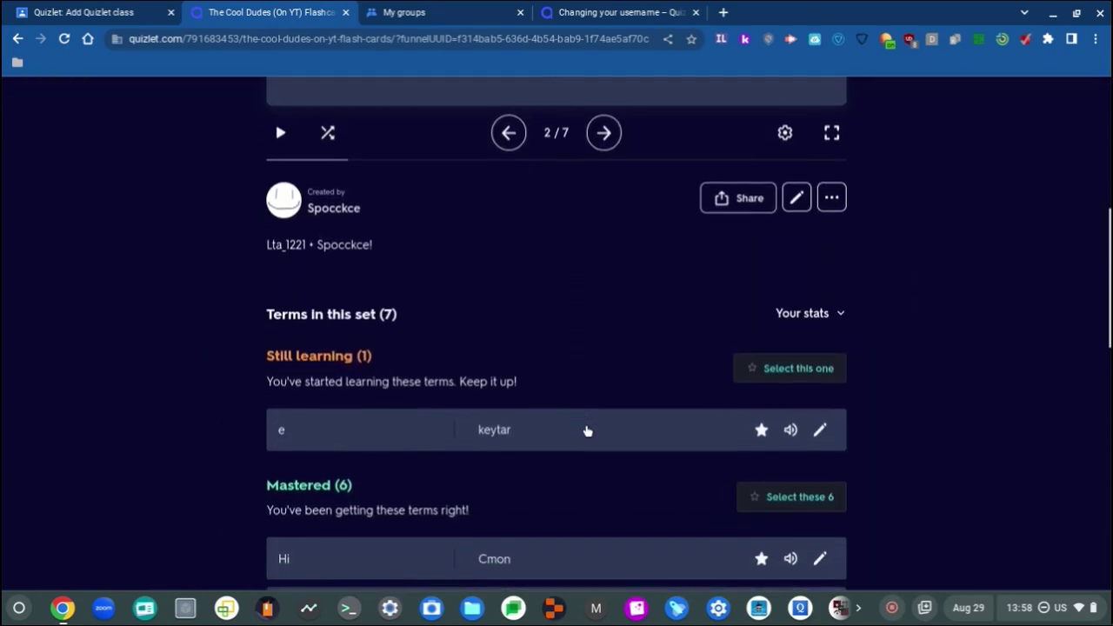
{"action": "scroll", "coordinate": [417, 292], "scroll_direction": "up", "scroll_amount": 5}
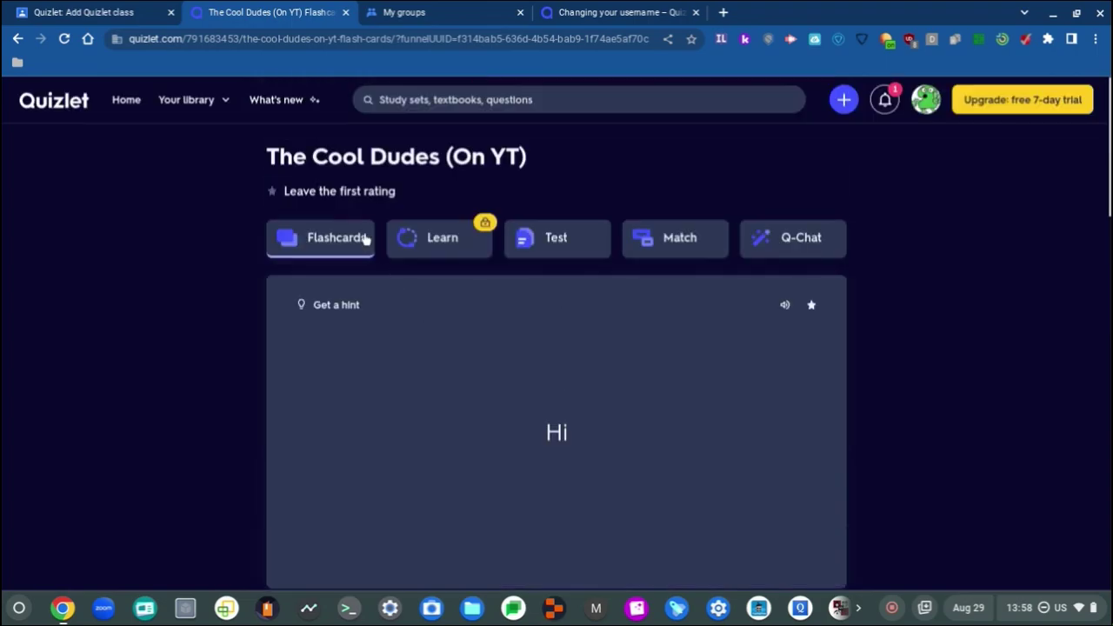
{"action": "scroll", "coordinate": [357, 231], "scroll_direction": "down", "scroll_amount": 3}
{"action": "scroll", "coordinate": [352, 230], "scroll_direction": "down", "scroll_amount": 3}
{"action": "left_click", "coordinate": [285, 233]}
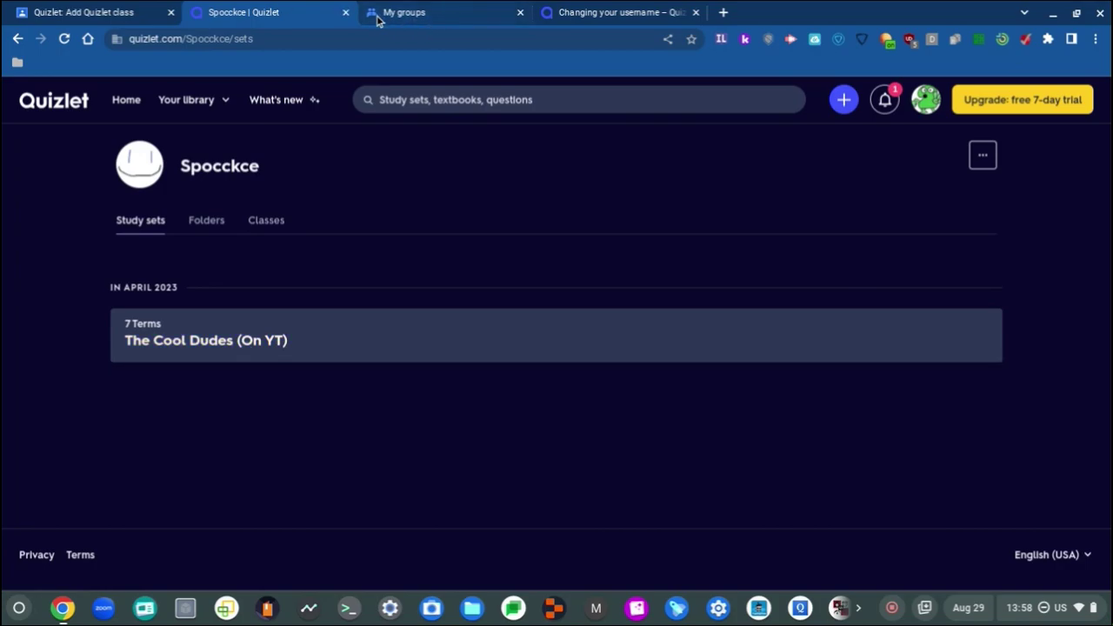
Step: Close the creator profile, My groups and Changing your username tabs, returning to the Add Quizlet class assignment
{"action": "left_click", "coordinate": [346, 15]}
{"action": "left_click", "coordinate": [448, 11]}
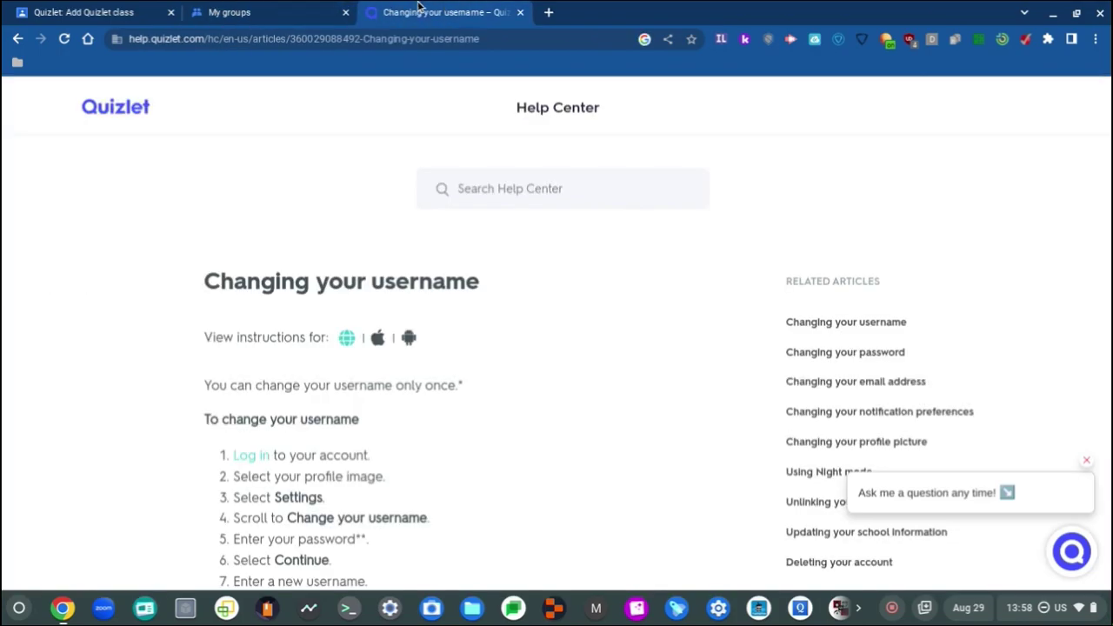
{"action": "left_click", "coordinate": [347, 15]}
{"action": "left_click", "coordinate": [346, 15]}
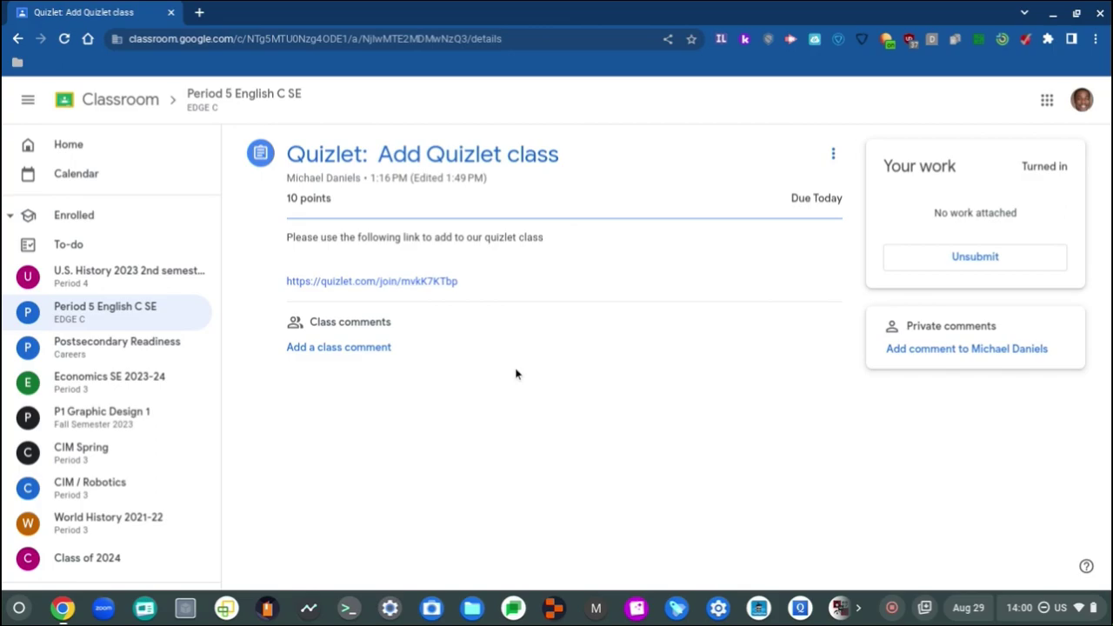
Step: Launch Google Groups from the Google apps grid to show the My groups list
{"action": "left_click", "coordinate": [1046, 101]}
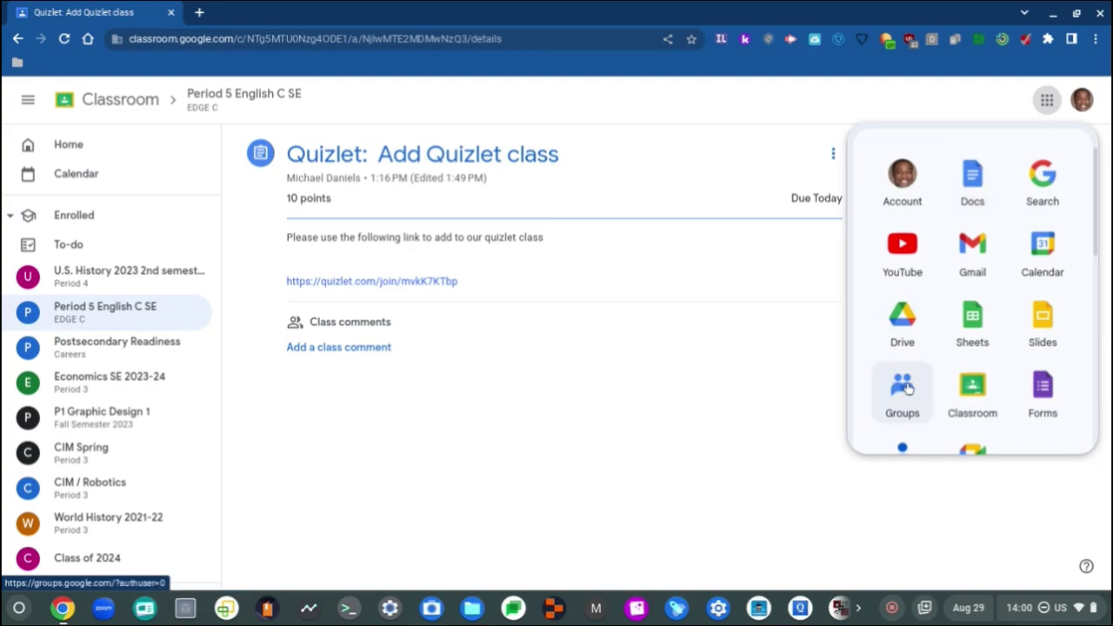
{"action": "left_click", "coordinate": [905, 385]}
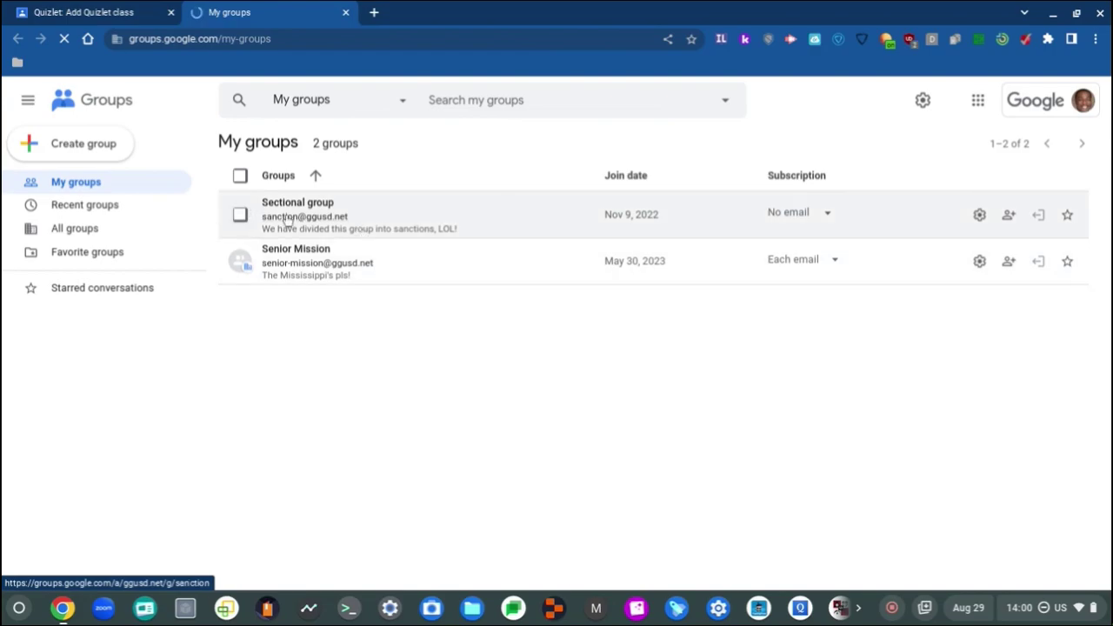
Step: Start a new group named TPOT with a matching group email and description 'YE'
{"action": "left_click", "coordinate": [87, 132]}
{"action": "left_click", "coordinate": [637, 284]}
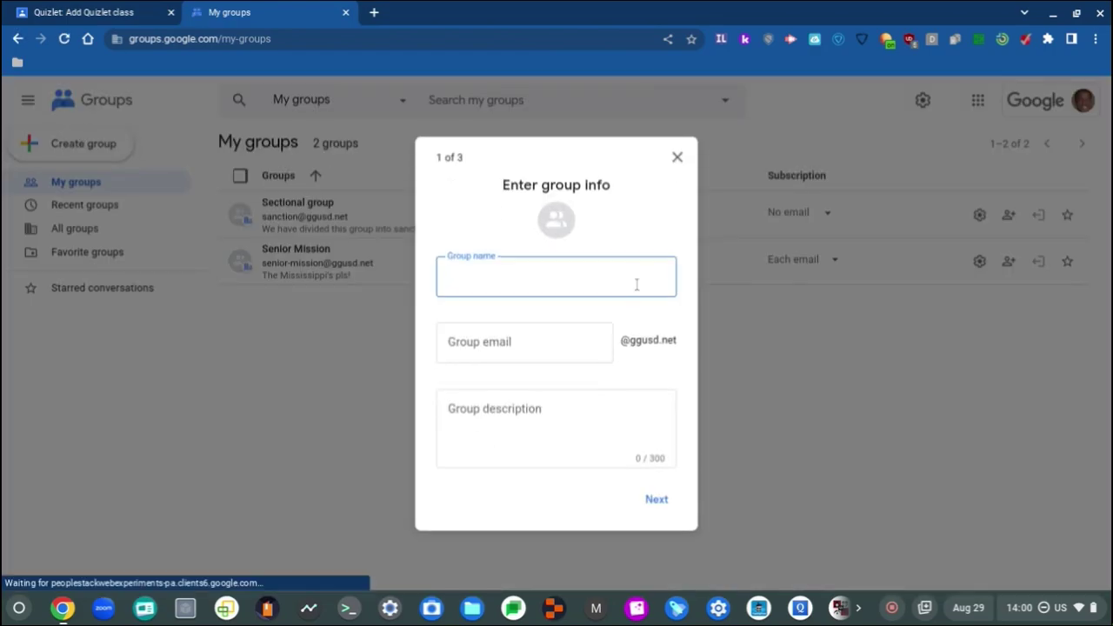
{"action": "type", "text": "TPOT"}
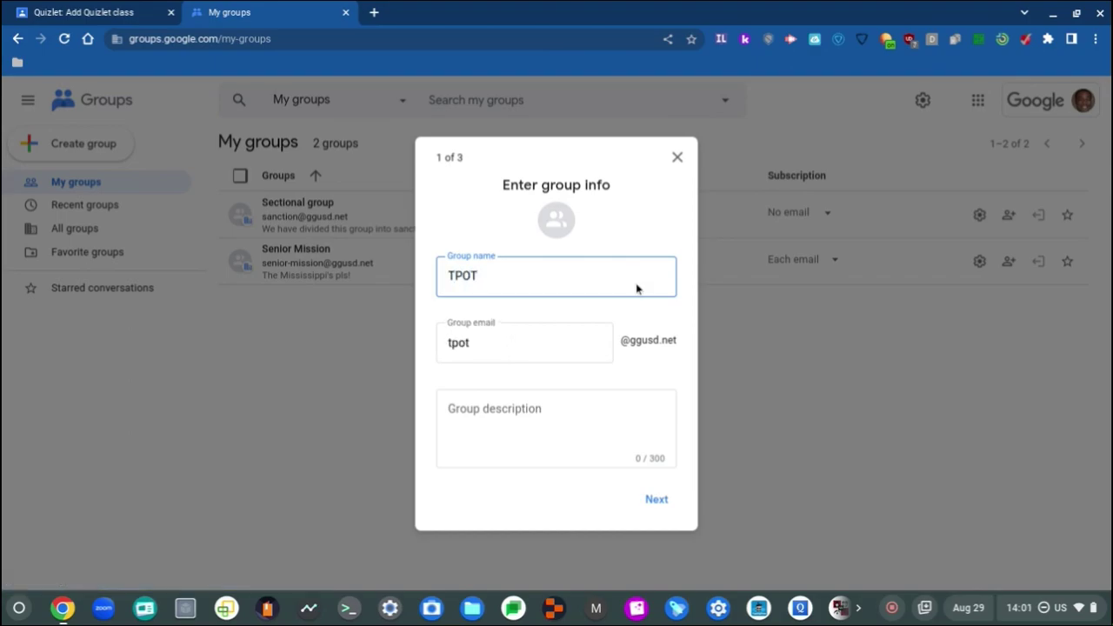
{"action": "left_click", "coordinate": [524, 345]}
{"action": "key", "text": "BackSpace"}
{"action": "key", "text": "BackSpace"}
{"action": "key", "text": "BackSpace"}
{"action": "key", "text": "BackSpace"}
{"action": "key", "text": "BackSpace"}
{"action": "key", "text": "BackSpace"}
{"action": "key", "text": "BackSpace"}
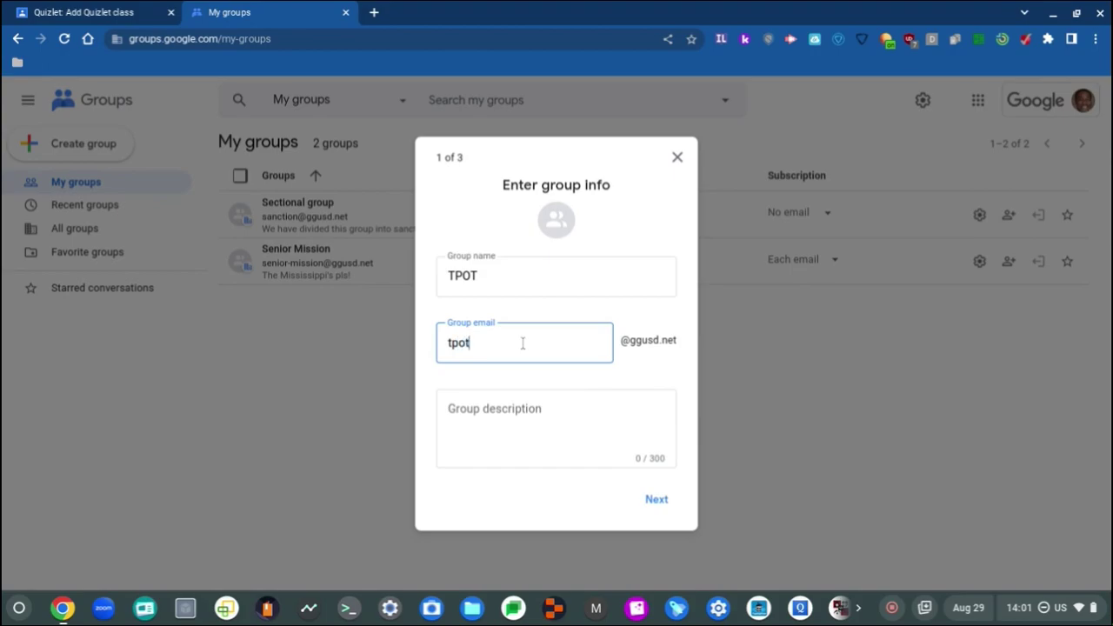
{"action": "left_click", "coordinate": [655, 337]}
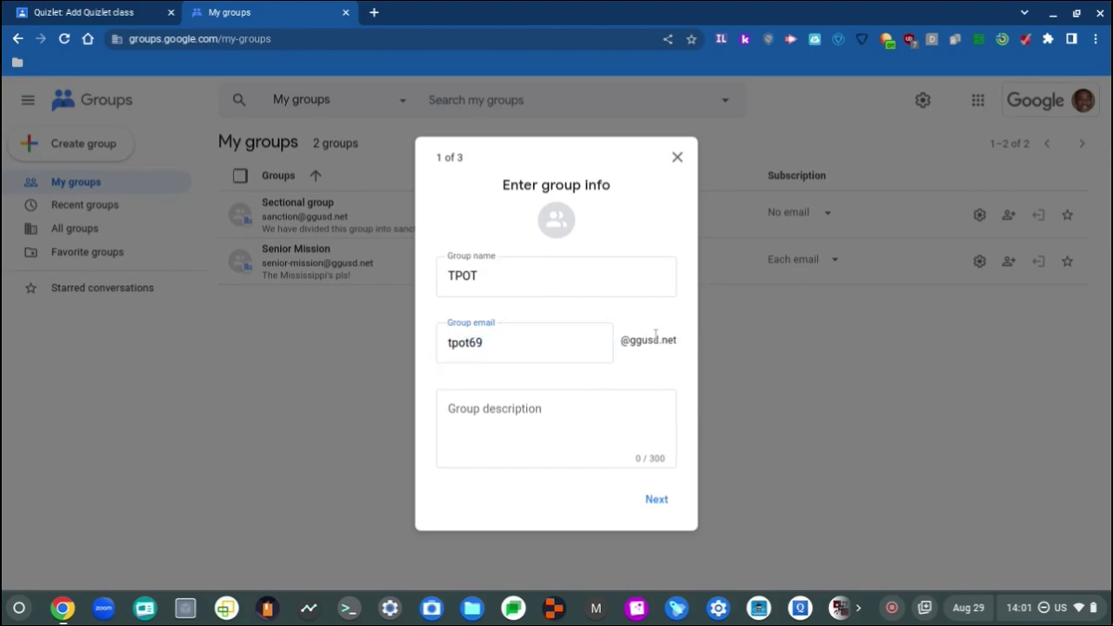
{"action": "left_click", "coordinate": [561, 398]}
{"action": "type", "text": "YE"}
{"action": "left_click", "coordinate": [560, 207]}
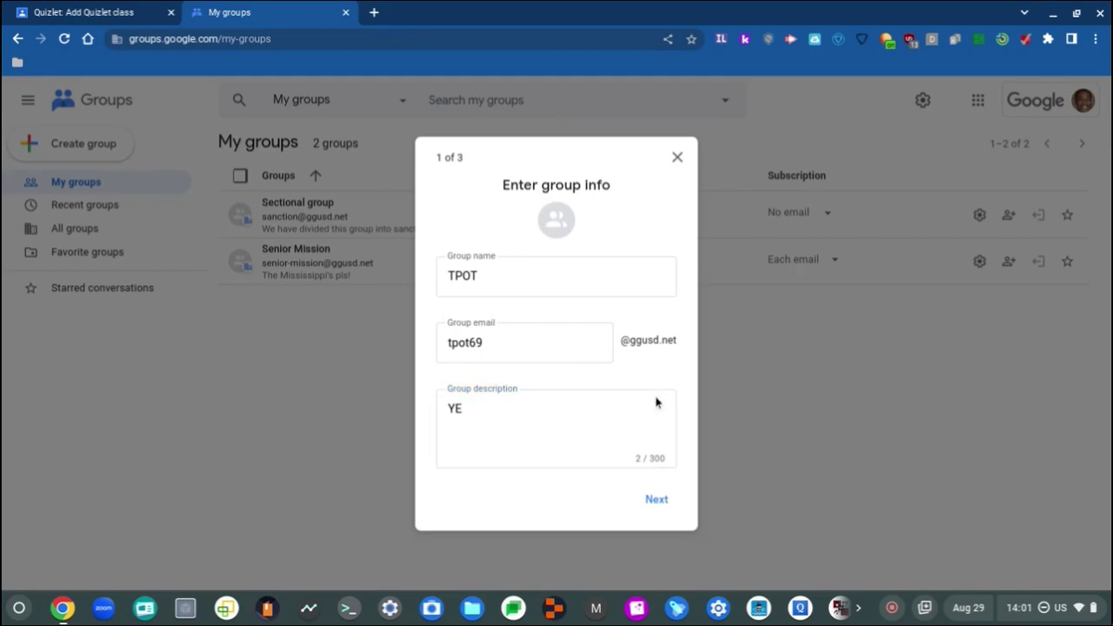
Step: Set Who can post to Anyone on the web and advance to adding members
{"action": "left_click", "coordinate": [670, 503]}
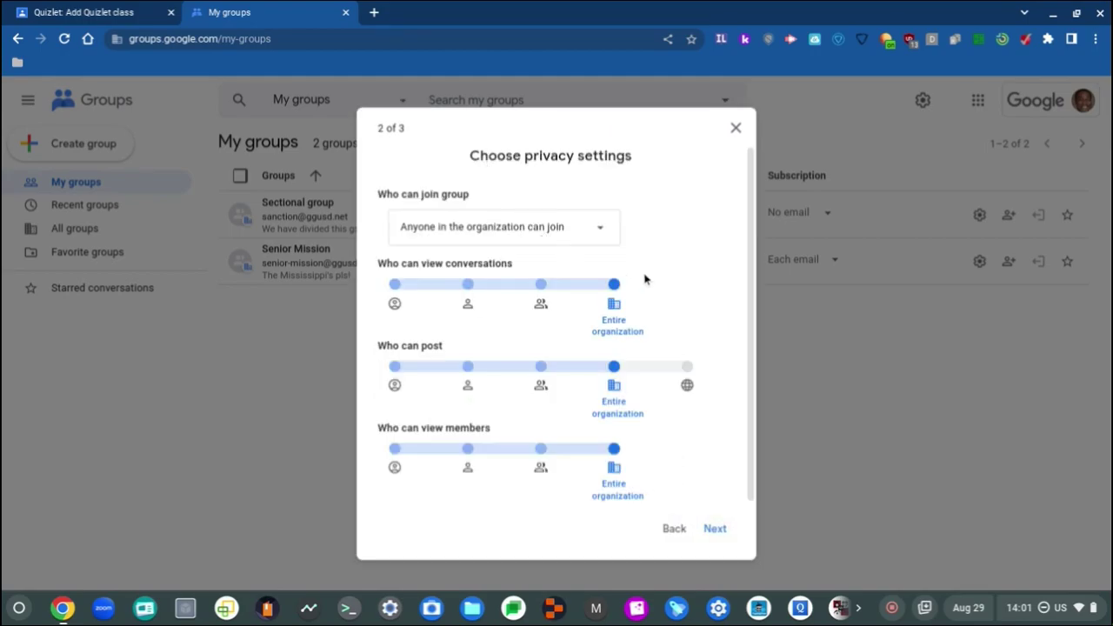
{"action": "left_click", "coordinate": [713, 537]}
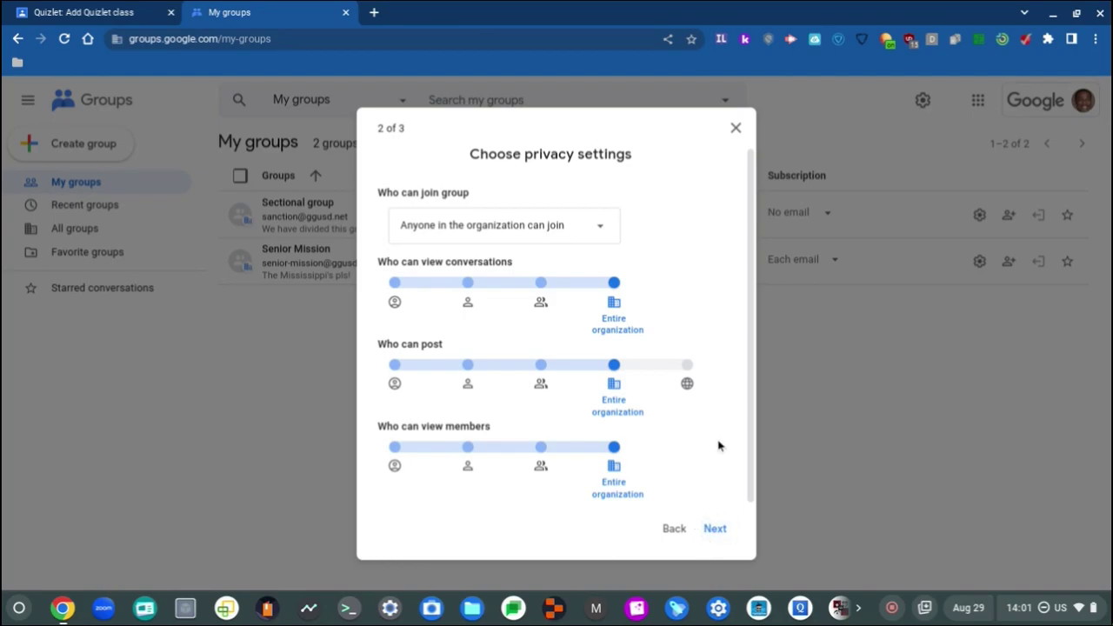
{"action": "left_click", "coordinate": [687, 366]}
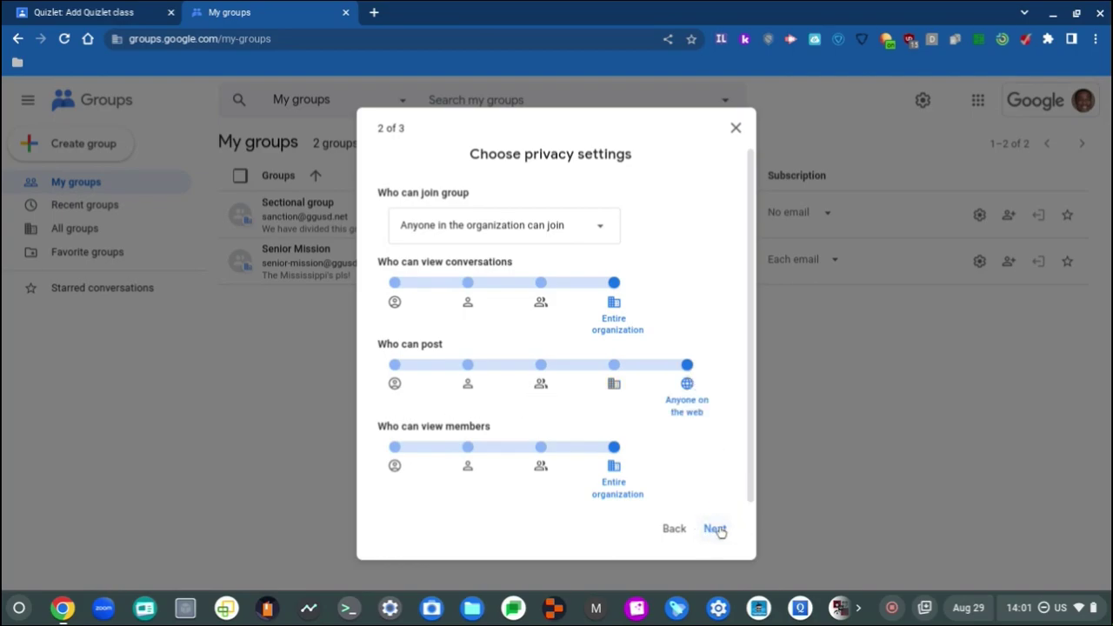
{"action": "left_click", "coordinate": [716, 529]}
{"action": "scroll", "coordinate": [577, 317], "scroll_direction": "down", "scroll_amount": 2}
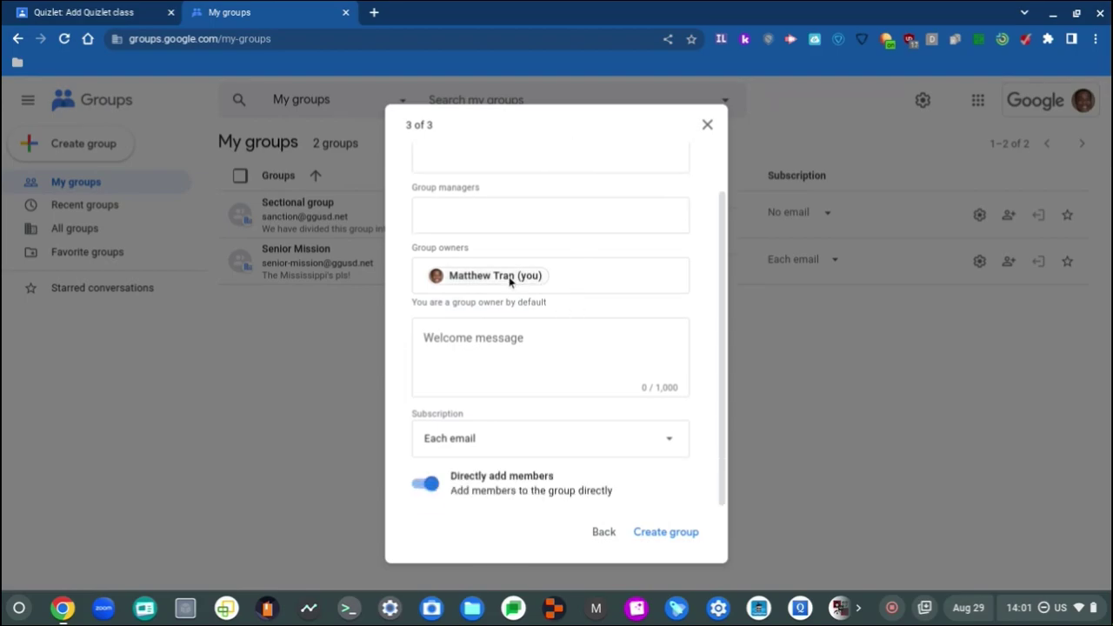
Step: Write the welcome message 'Welcome to The Power of Two!' for the TPOT group
{"action": "left_click", "coordinate": [432, 487]}
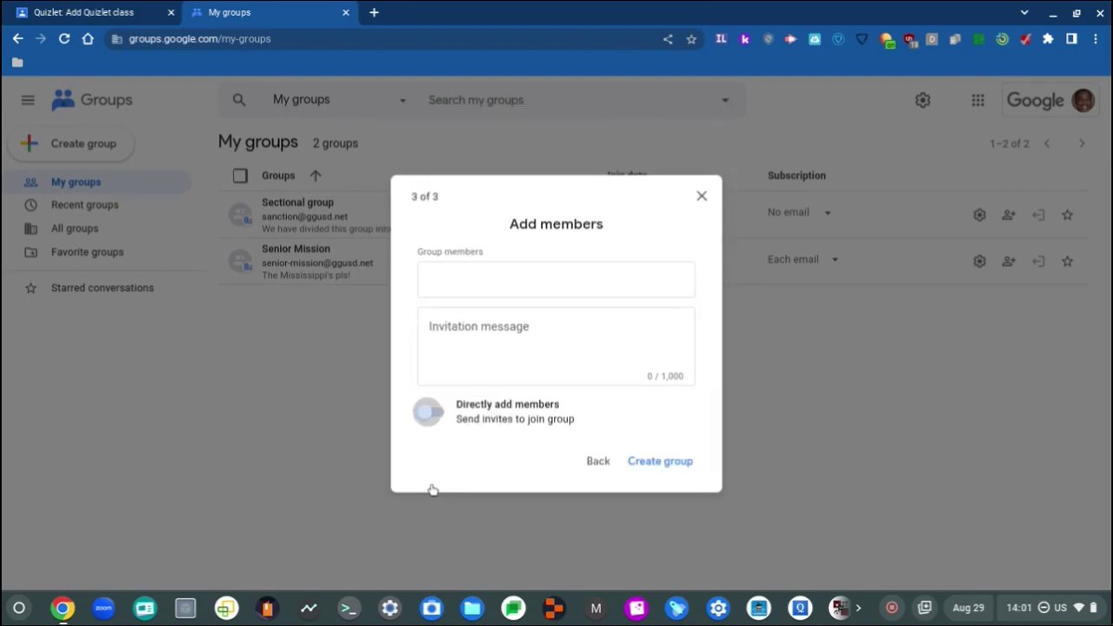
{"action": "left_click", "coordinate": [432, 416]}
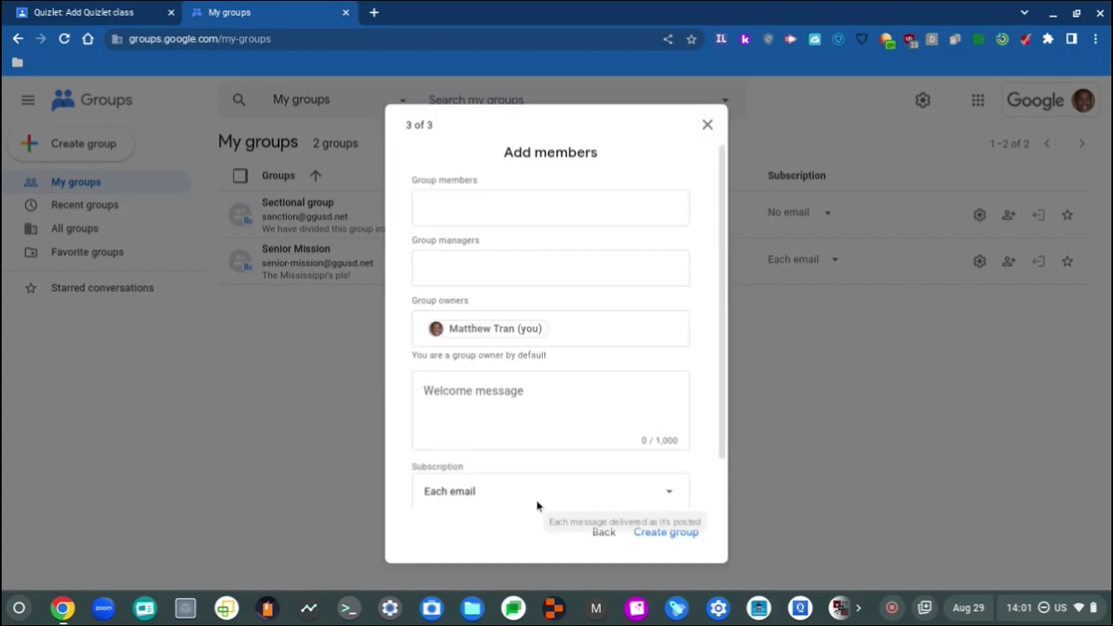
{"action": "left_click", "coordinate": [574, 380]}
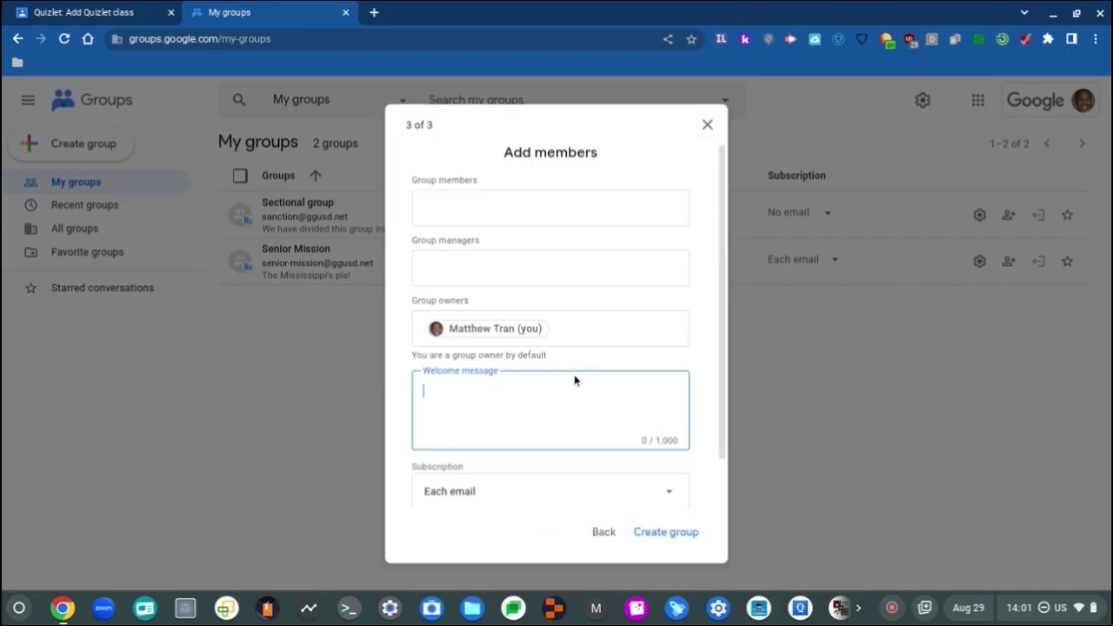
{"action": "type", "text": "Welcome to The Power of Two"}
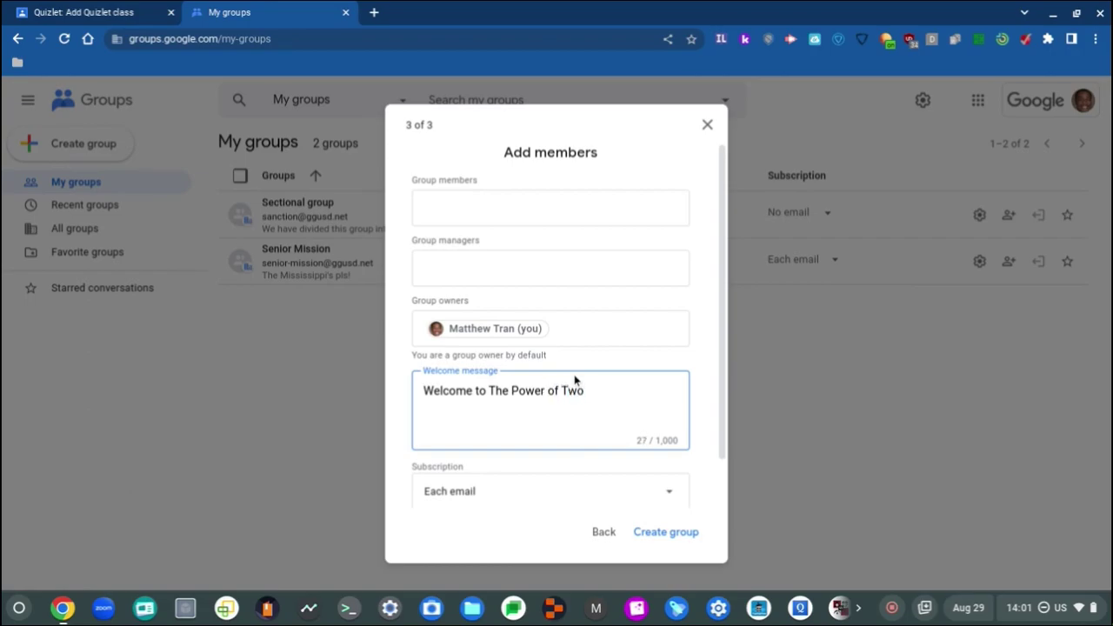
{"action": "scroll", "coordinate": [664, 368], "scroll_direction": "down", "scroll_amount": 2}
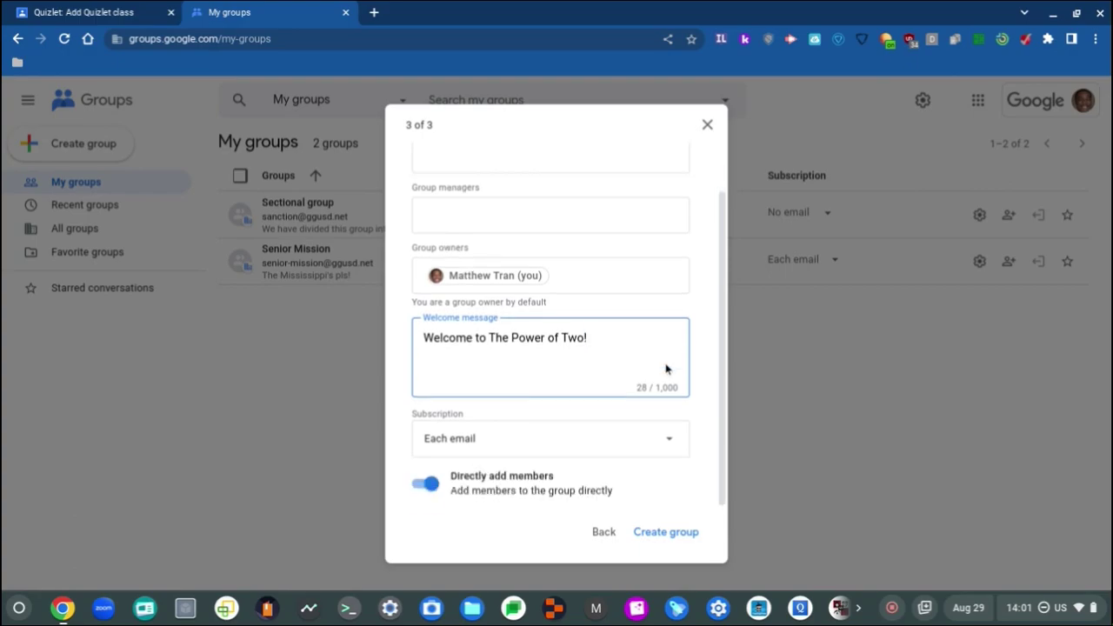
{"action": "scroll", "coordinate": [666, 368], "scroll_direction": "up", "scroll_amount": 2}
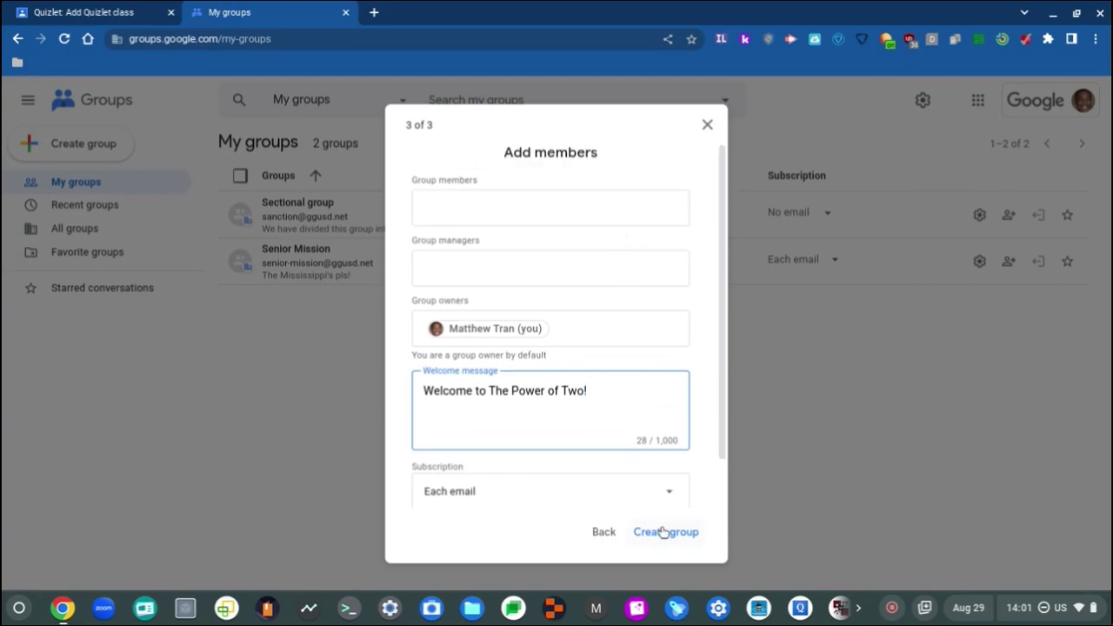
Step: Keep the Each email subscription and create the TPOT group
{"action": "left_click", "coordinate": [676, 493]}
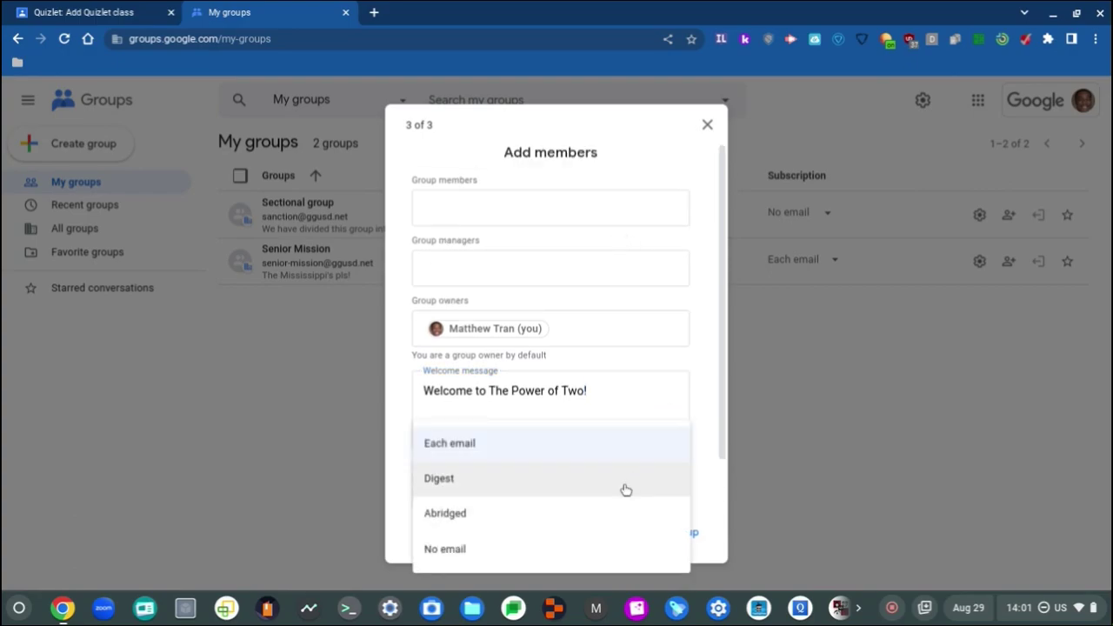
{"action": "left_click", "coordinate": [633, 450]}
{"action": "left_click", "coordinate": [693, 532]}
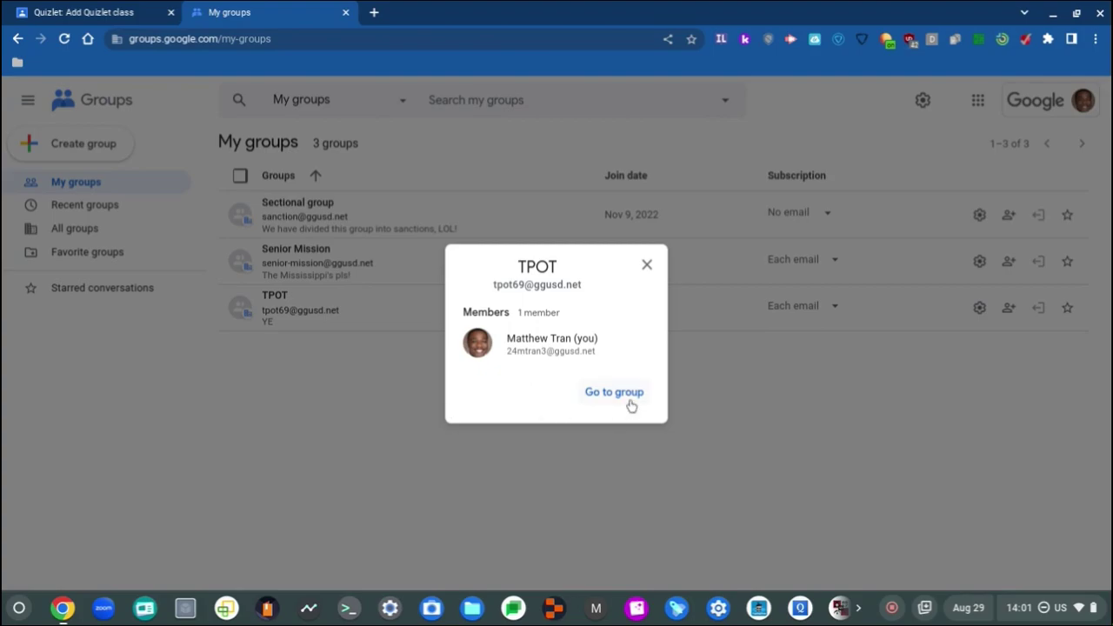
Step: Start a TPOT conversation with subject 'AYES!' and body 'Ayus, but, there's TPOT!'
{"action": "left_click", "coordinate": [632, 399]}
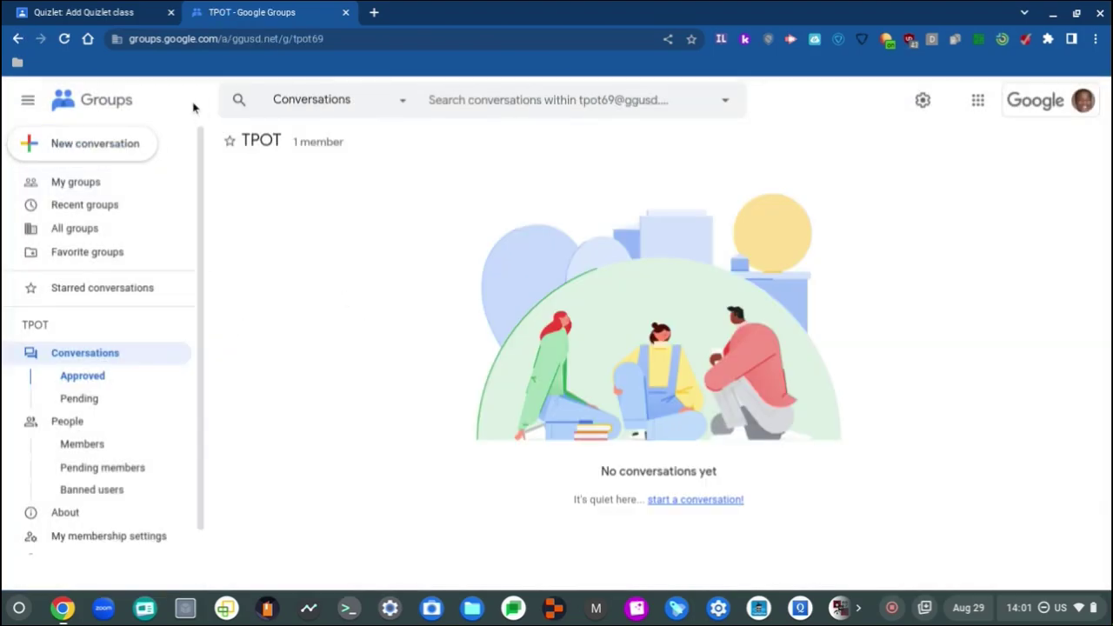
{"action": "left_click", "coordinate": [111, 150]}
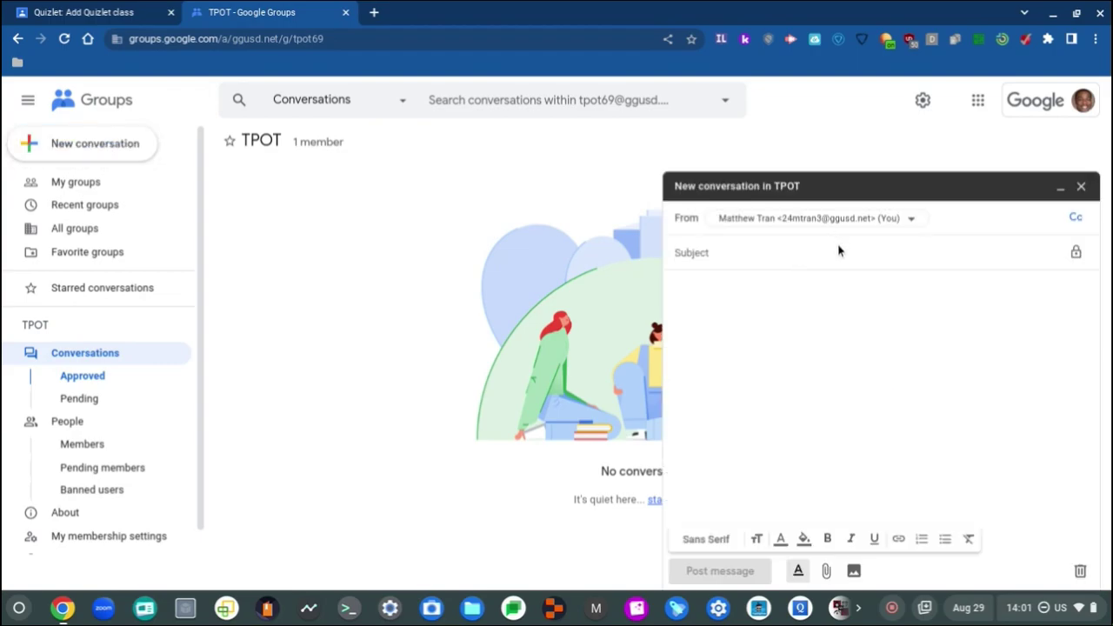
{"action": "type", "text": "AYES!"}
{"action": "left_click", "coordinate": [868, 302]}
{"action": "type", "text": "Ayus, but, there's"}
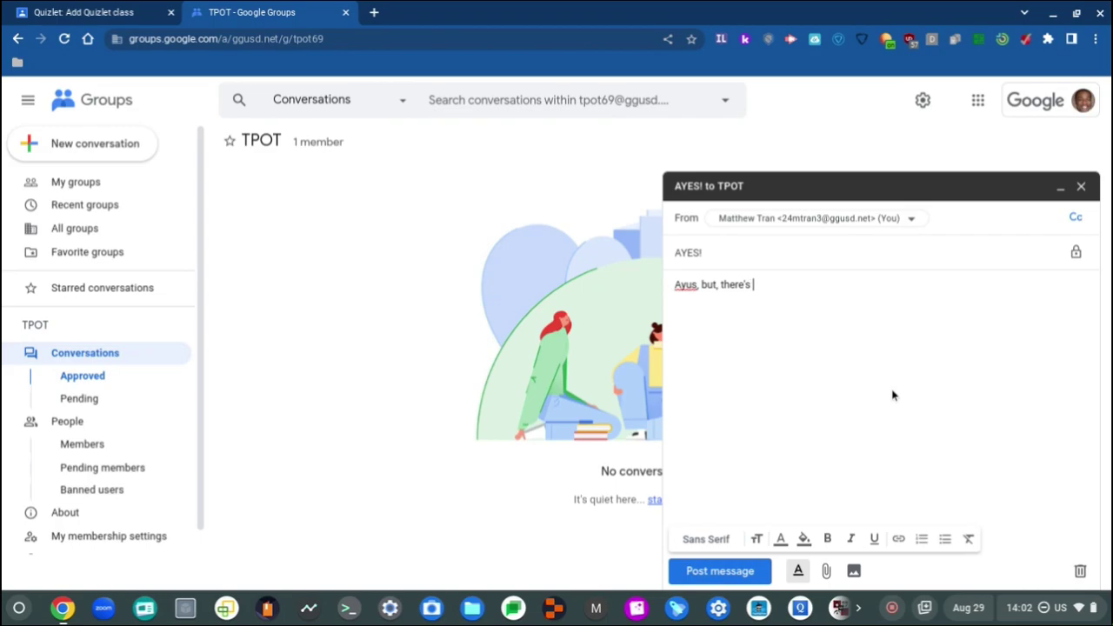
{"action": "type", "text": "!"}
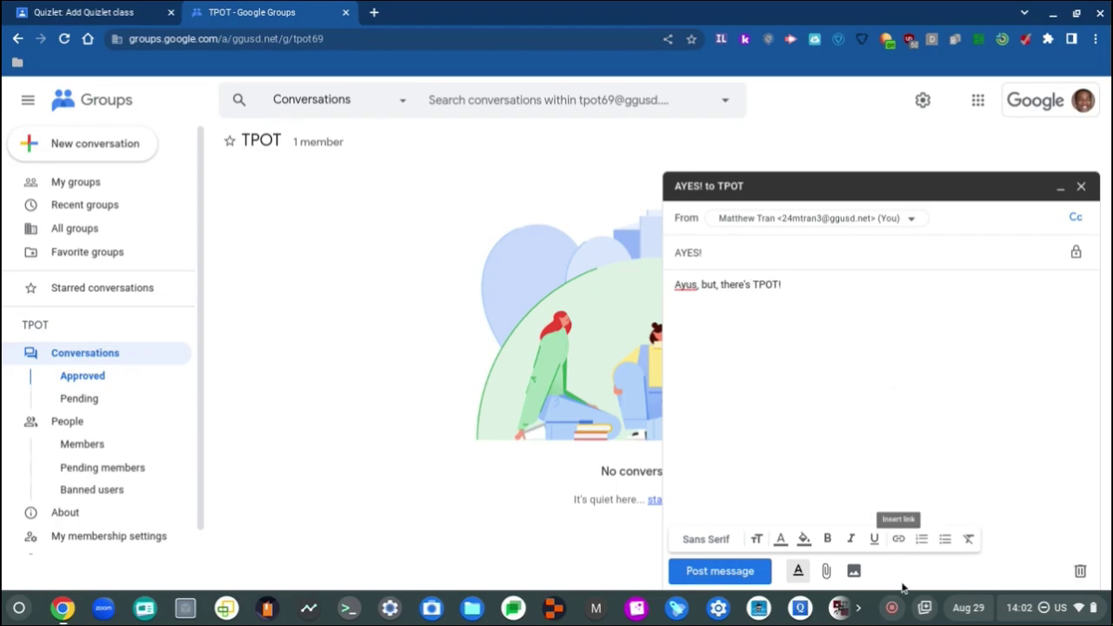
Step: Insert the two-tpot.gif frog image from Drive into the message
{"action": "left_click", "coordinate": [854, 571]}
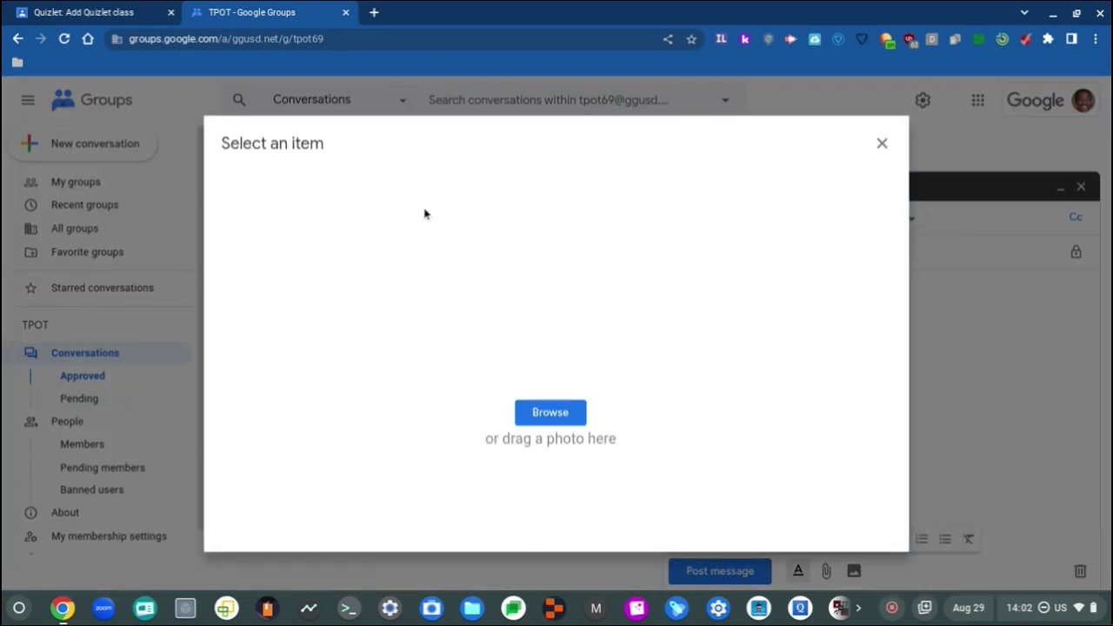
{"action": "left_click", "coordinate": [559, 411]}
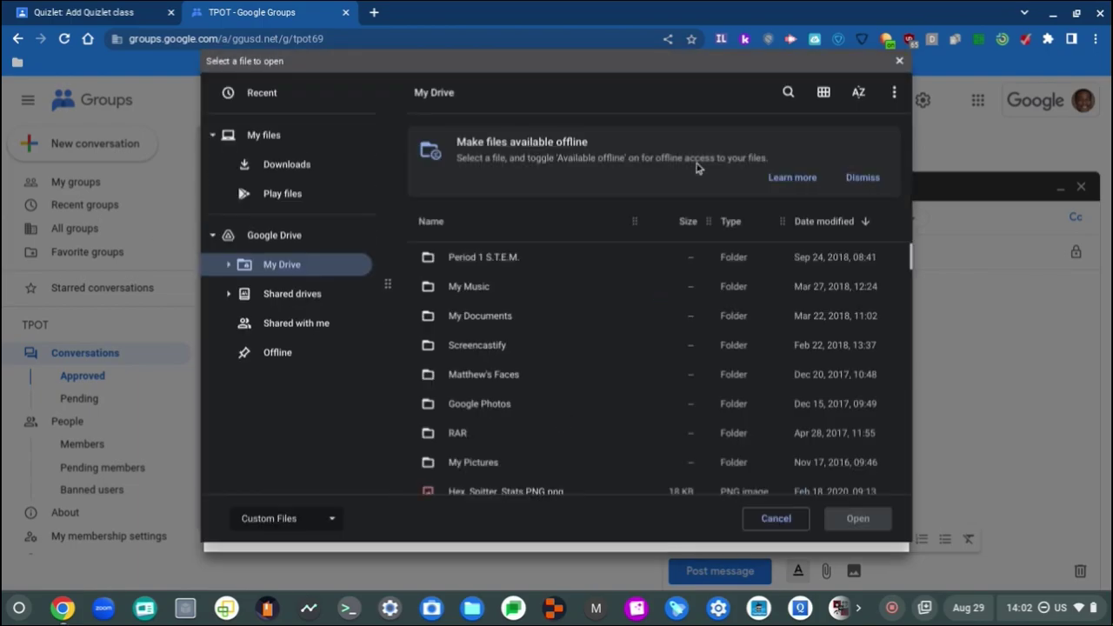
{"action": "left_click", "coordinate": [859, 178]}
{"action": "scroll", "coordinate": [753, 245], "scroll_direction": "down", "scroll_amount": 2}
{"action": "scroll", "coordinate": [753, 245], "scroll_direction": "down", "scroll_amount": 9}
{"action": "scroll", "coordinate": [667, 288], "scroll_direction": "down", "scroll_amount": 10}
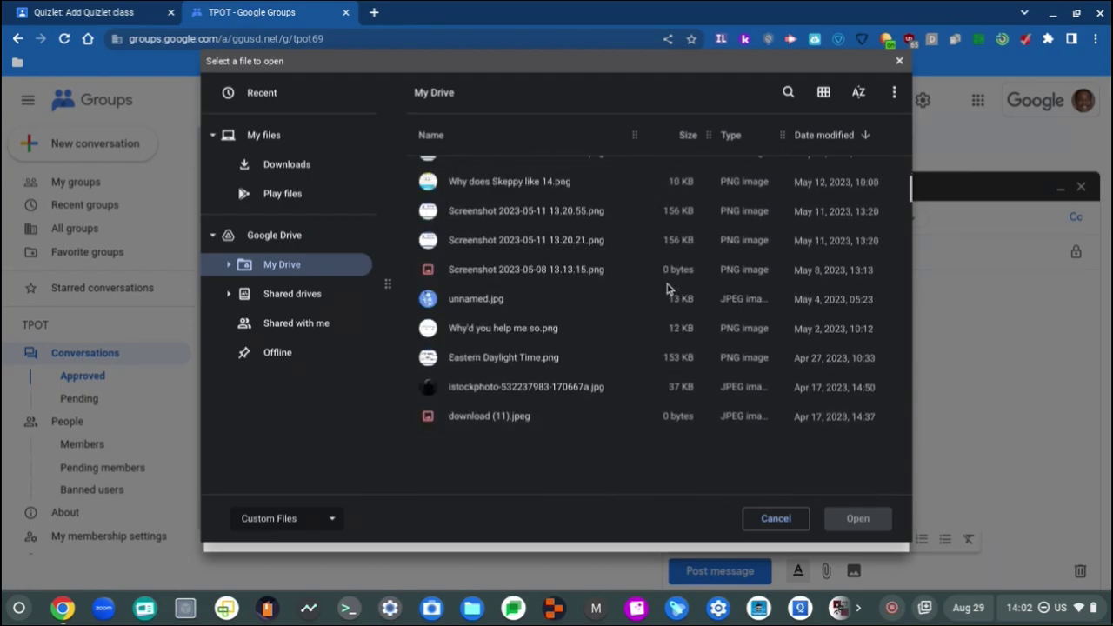
{"action": "scroll", "coordinate": [667, 288], "scroll_direction": "down", "scroll_amount": 10}
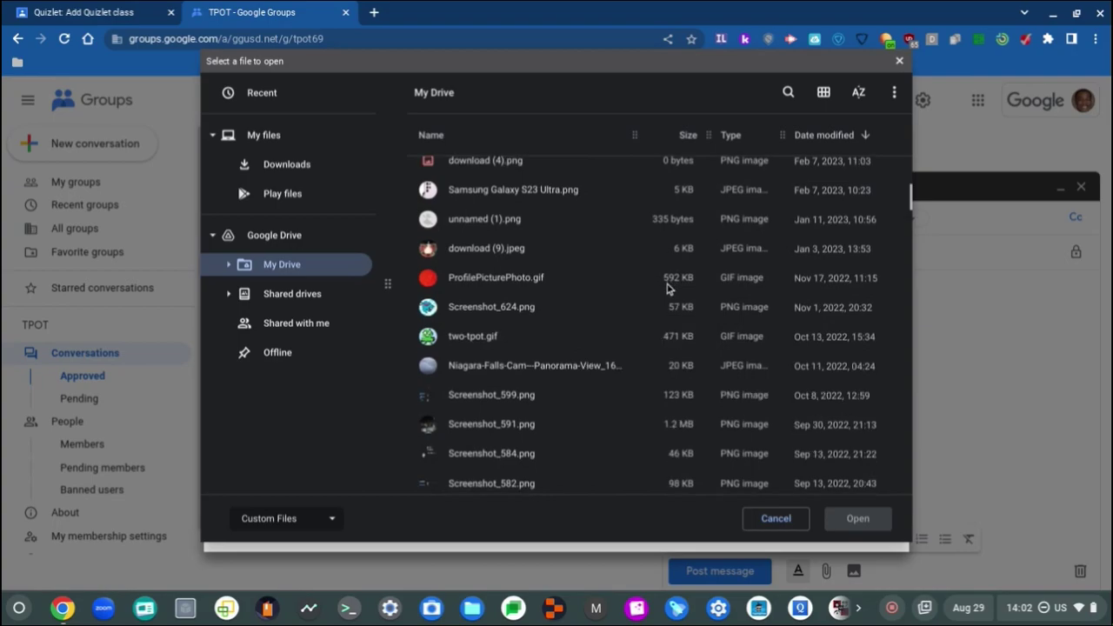
{"action": "double_click", "coordinate": [531, 340]}
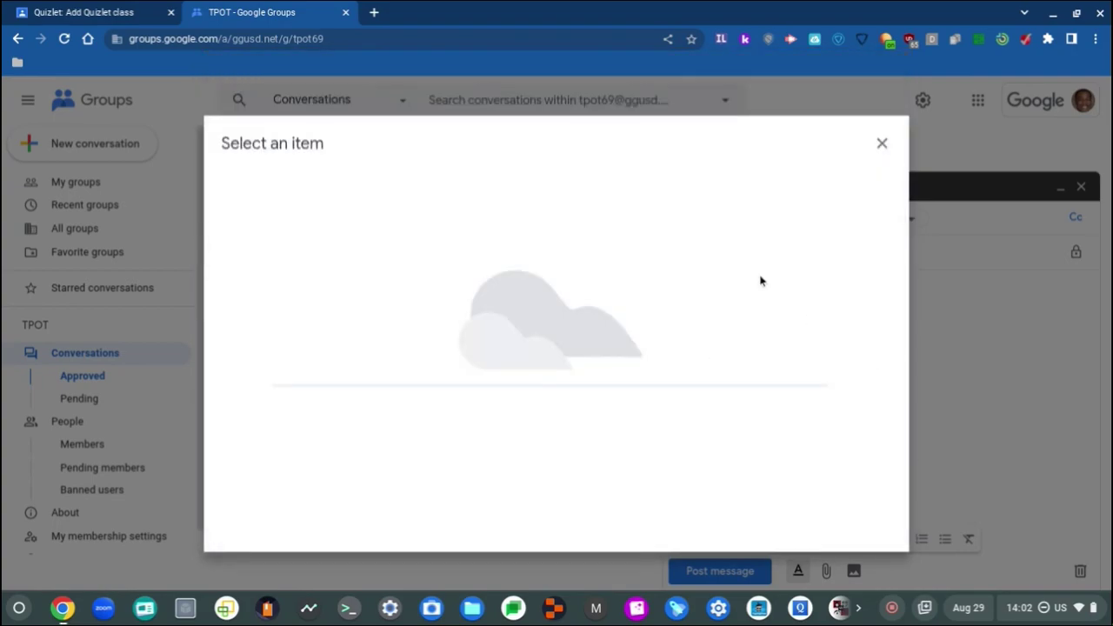
{"action": "scroll", "coordinate": [899, 420], "scroll_direction": "down", "scroll_amount": 1}
{"action": "scroll", "coordinate": [898, 419], "scroll_direction": "up", "scroll_amount": 1}
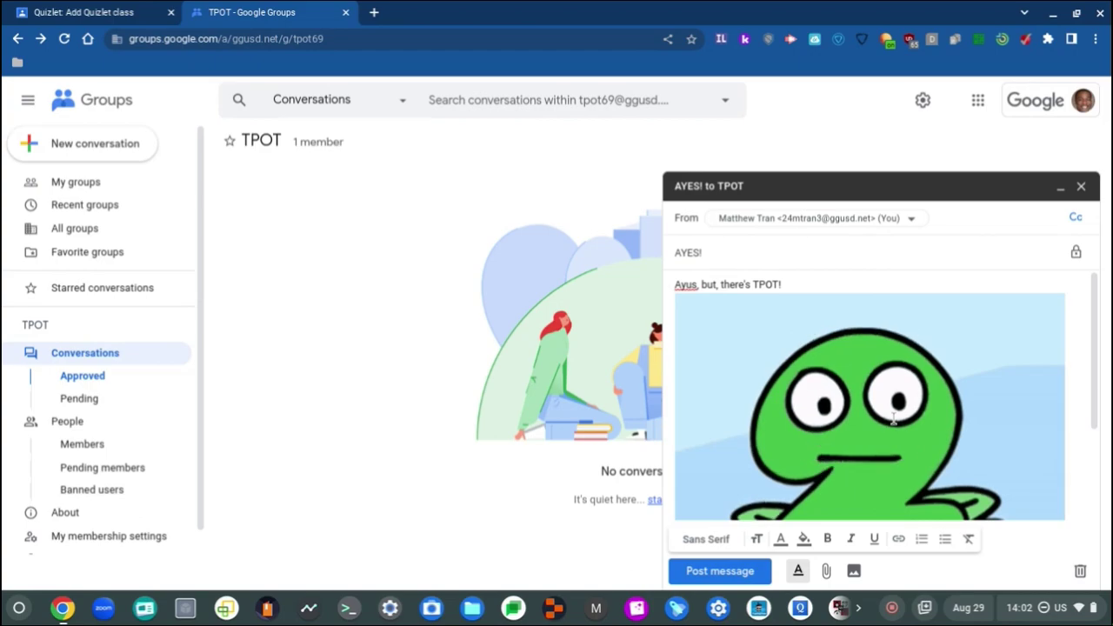
Step: Add 'Ayus' to the dictionary and post the message
{"action": "right_click", "coordinate": [686, 284]}
{"action": "left_click", "coordinate": [776, 278]}
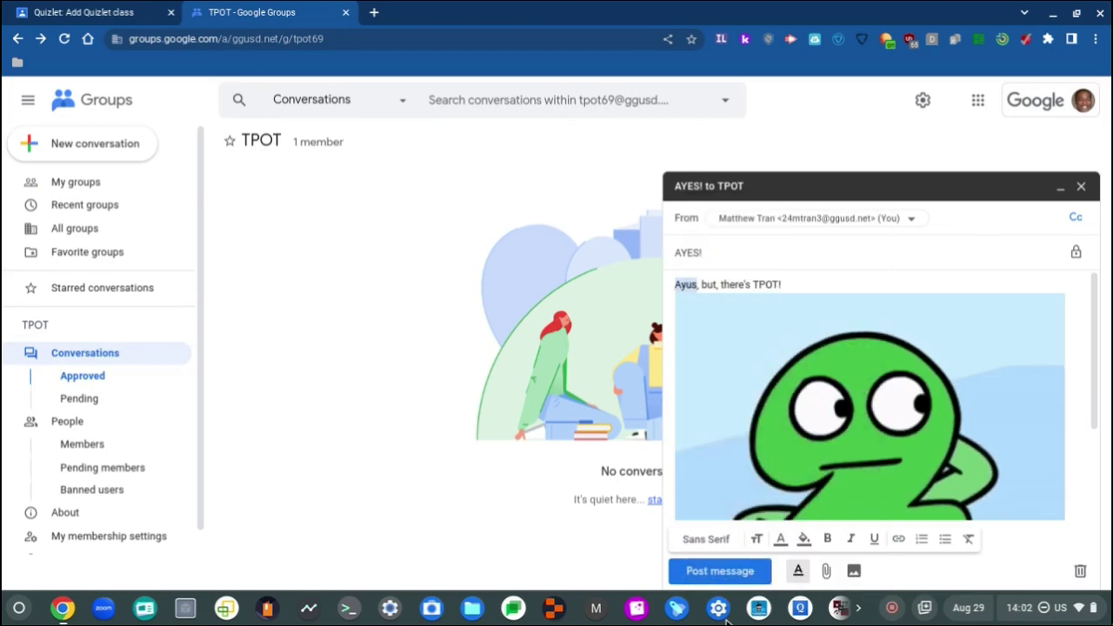
{"action": "left_click", "coordinate": [722, 574]}
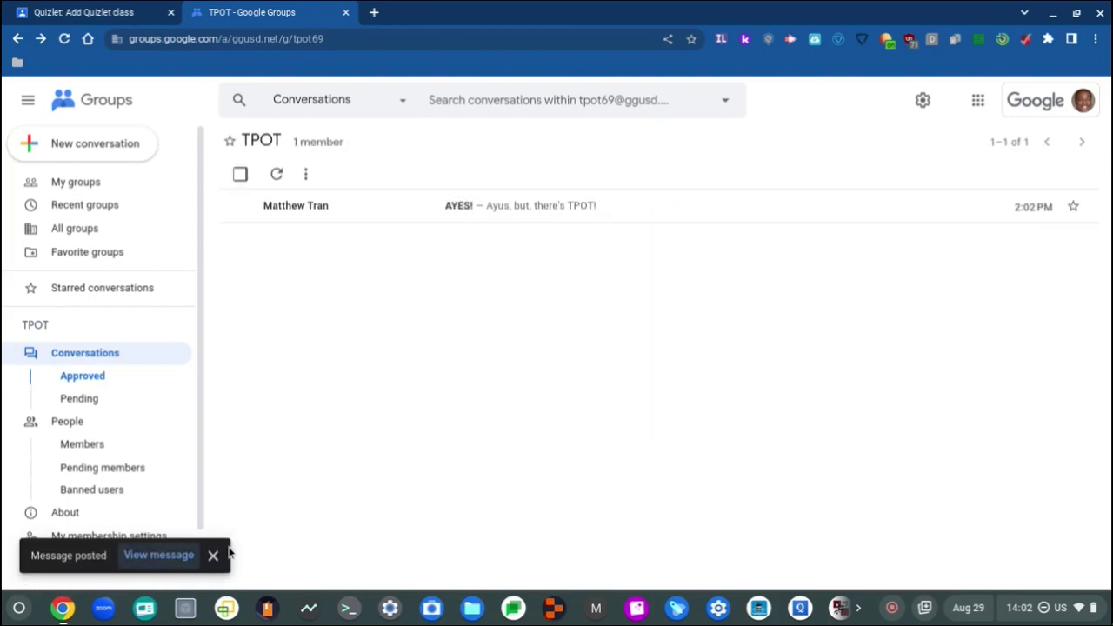
Step: View the AYES! conversation with its frog image twice, then go back to My groups
{"action": "left_click", "coordinate": [214, 558]}
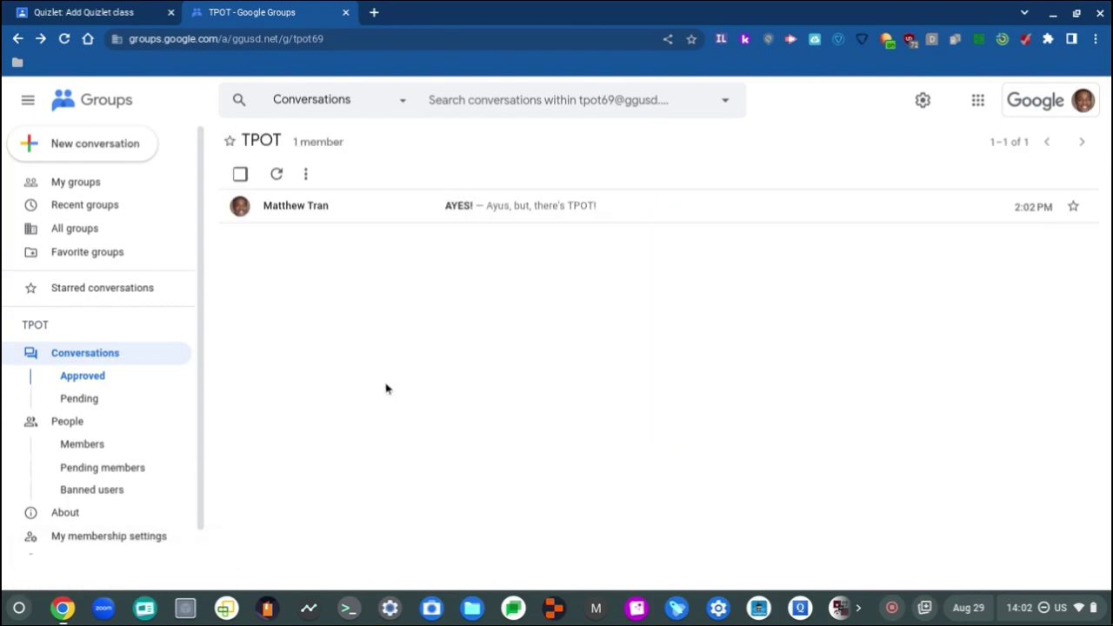
{"action": "left_click", "coordinate": [455, 207]}
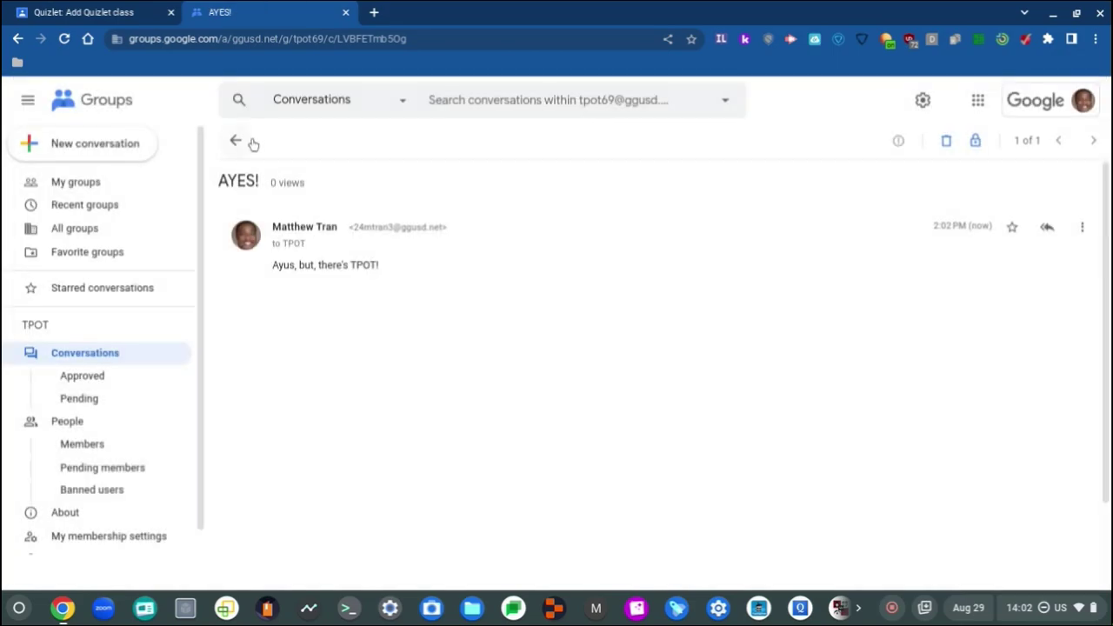
{"action": "left_click", "coordinate": [236, 141]}
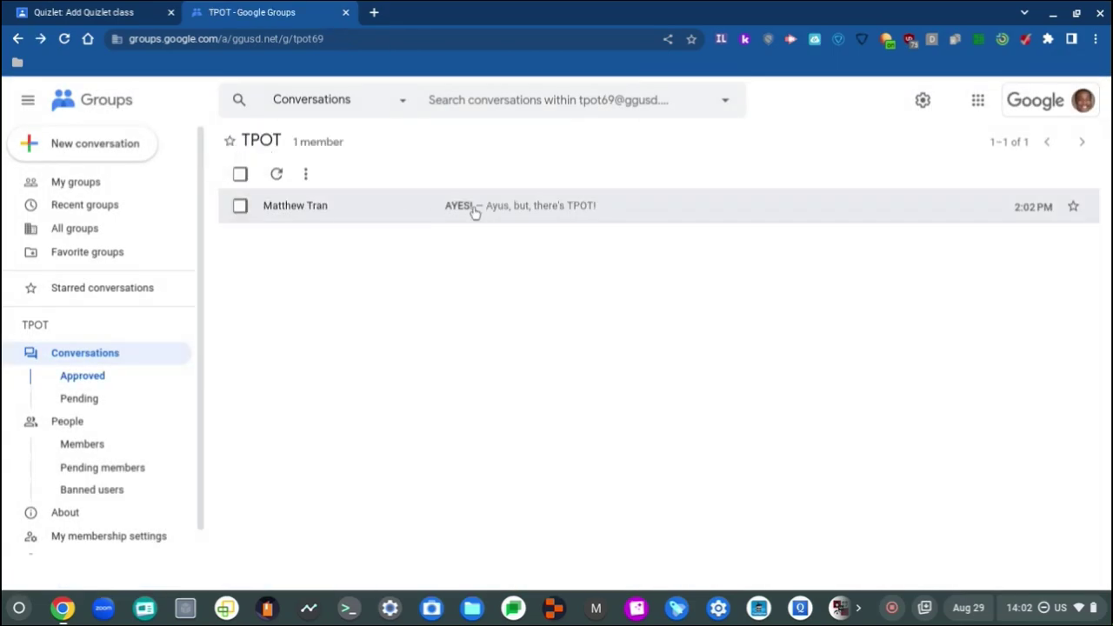
{"action": "left_click", "coordinate": [474, 213]}
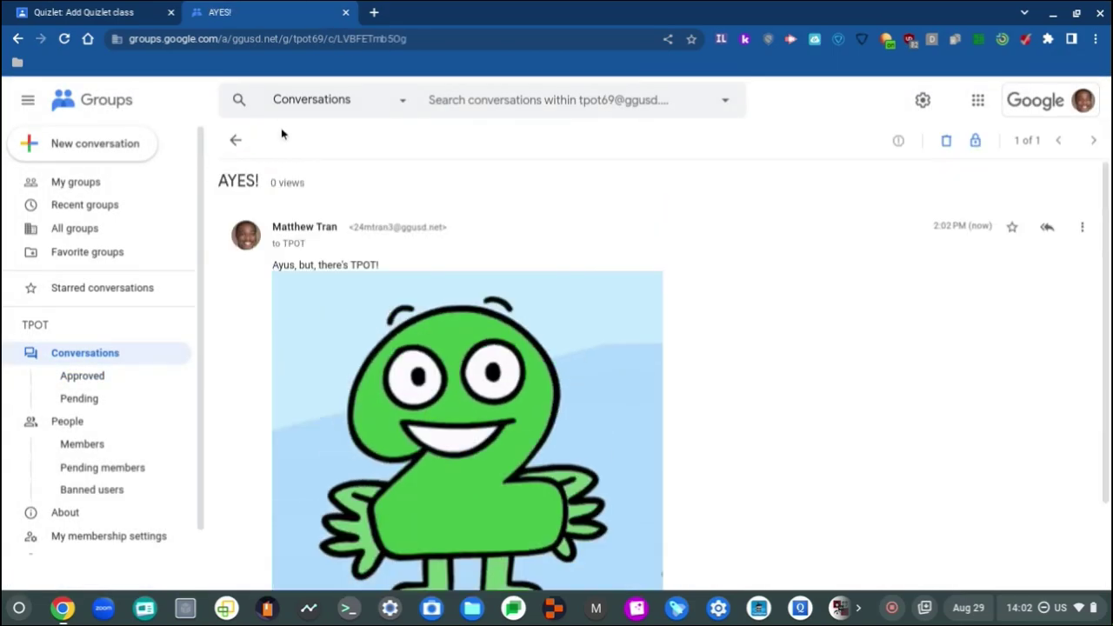
{"action": "left_click", "coordinate": [236, 140]}
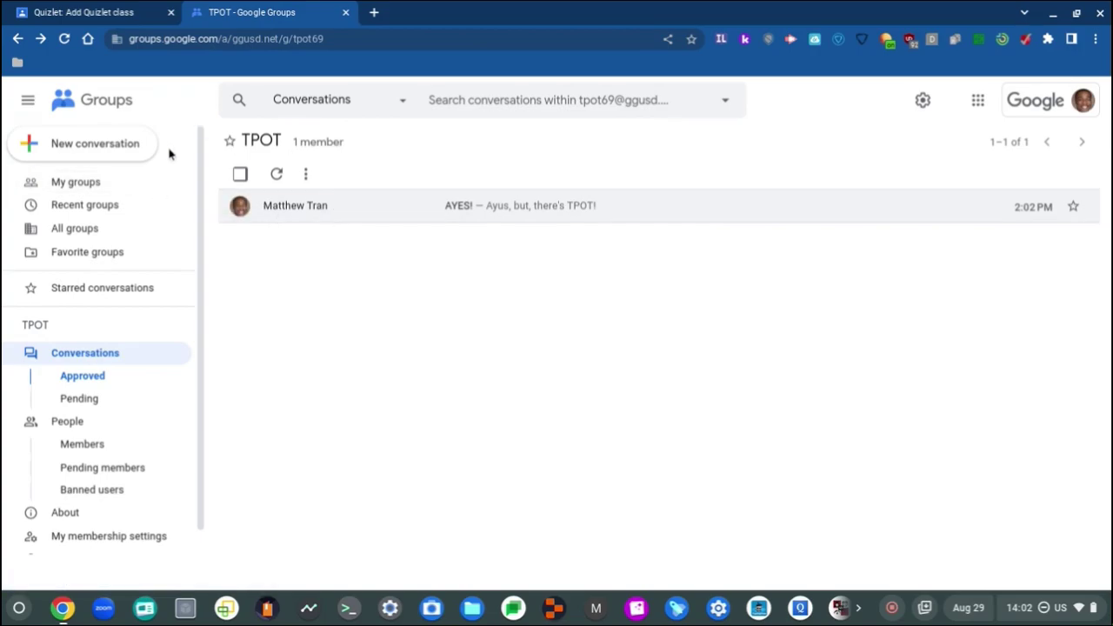
{"action": "left_click", "coordinate": [114, 182]}
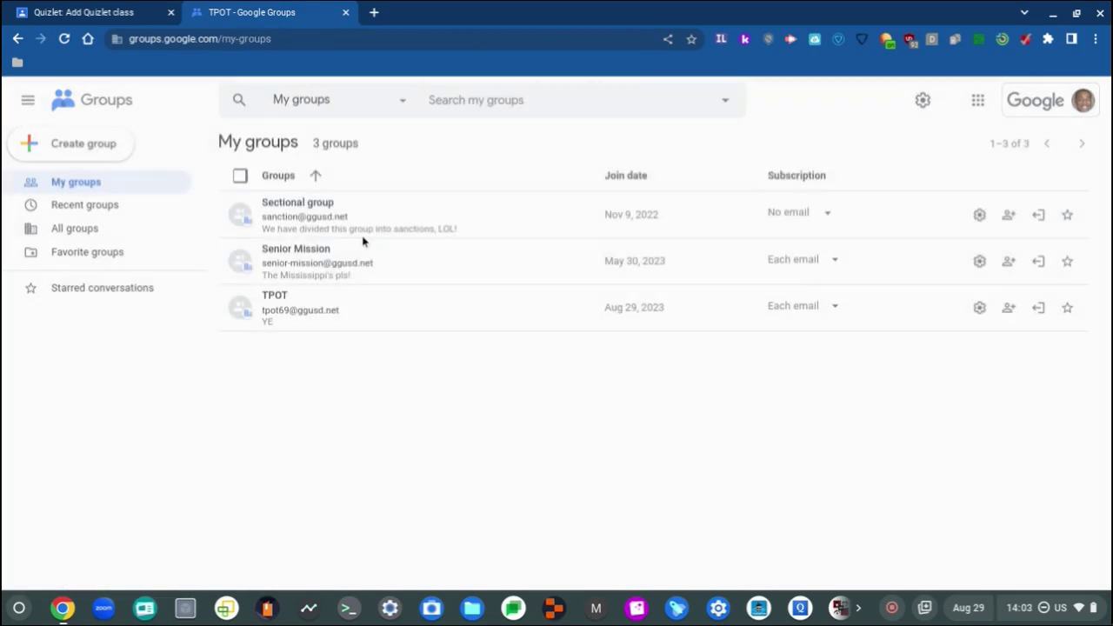
Step: Close the Groups tab for a new tab and search Google for 'aeries' to reach the portal
{"action": "left_click", "coordinate": [374, 12]}
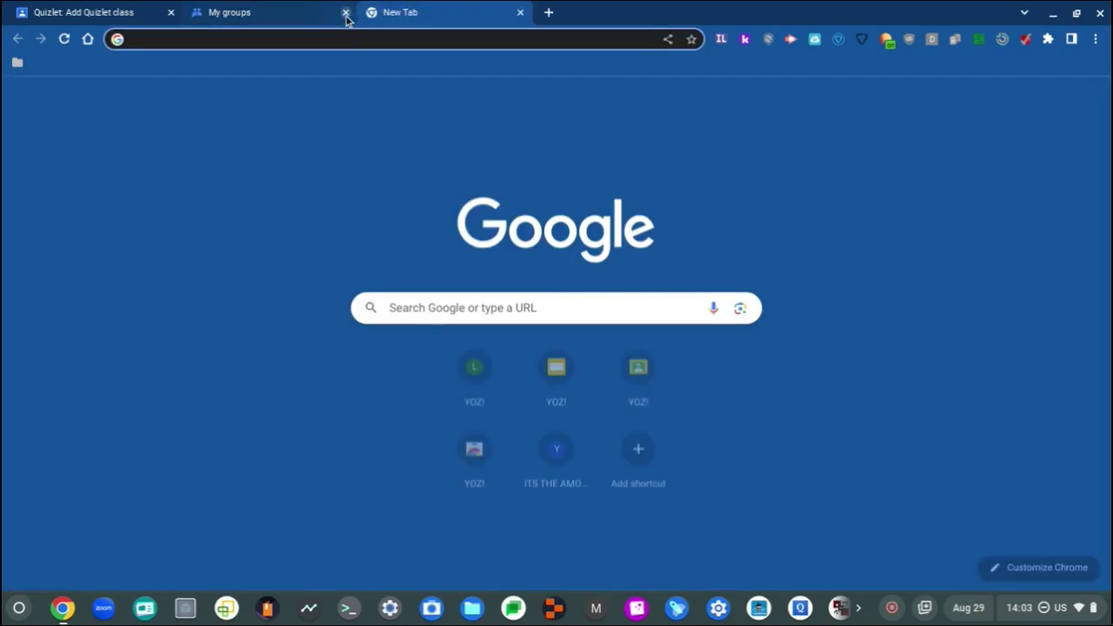
{"action": "left_click", "coordinate": [1052, 99]}
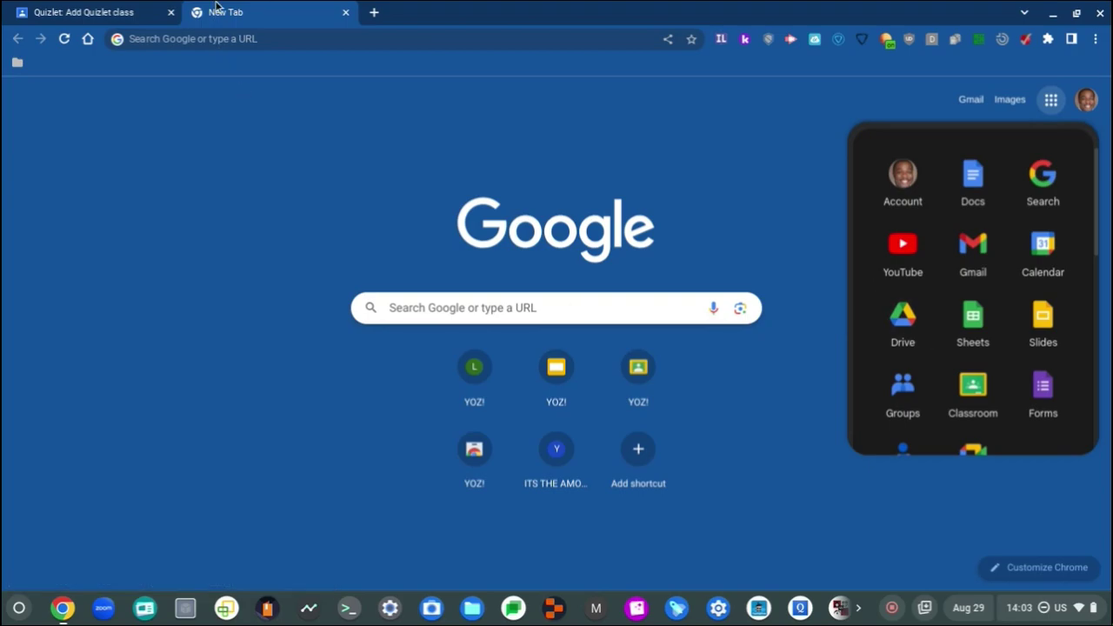
{"action": "left_click", "coordinate": [228, 39]}
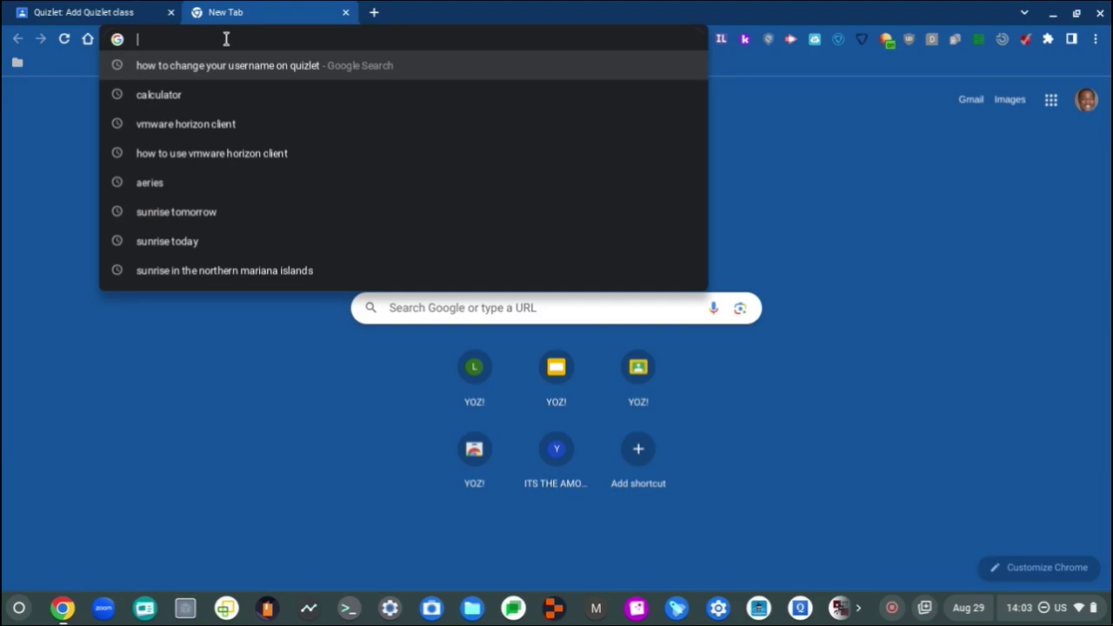
{"action": "type", "text": "aeries"}
{"action": "key", "text": "Return"}
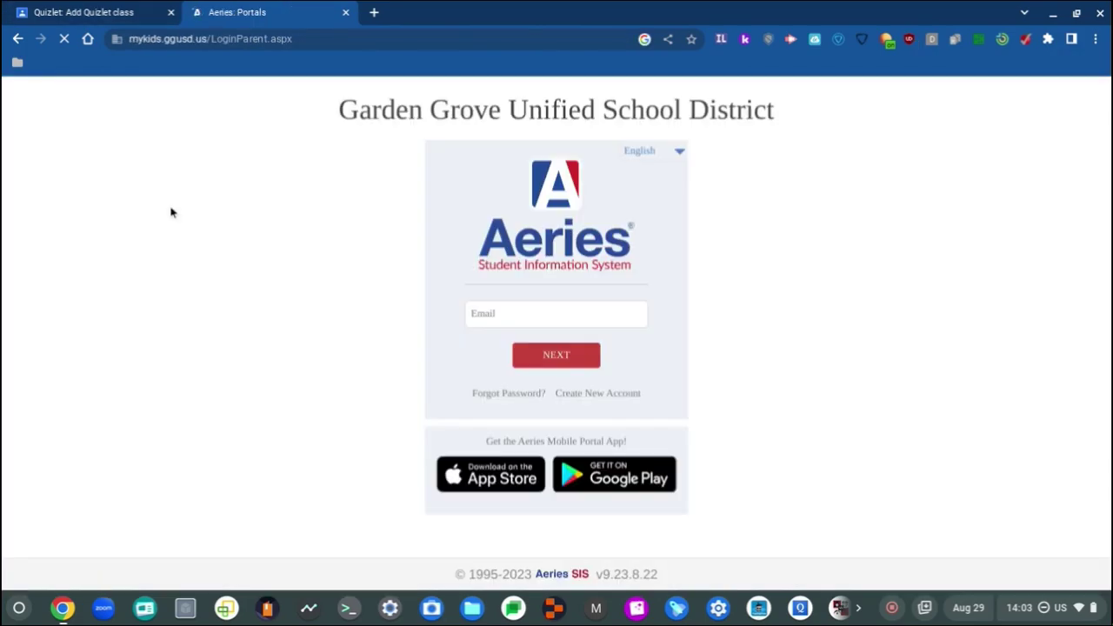
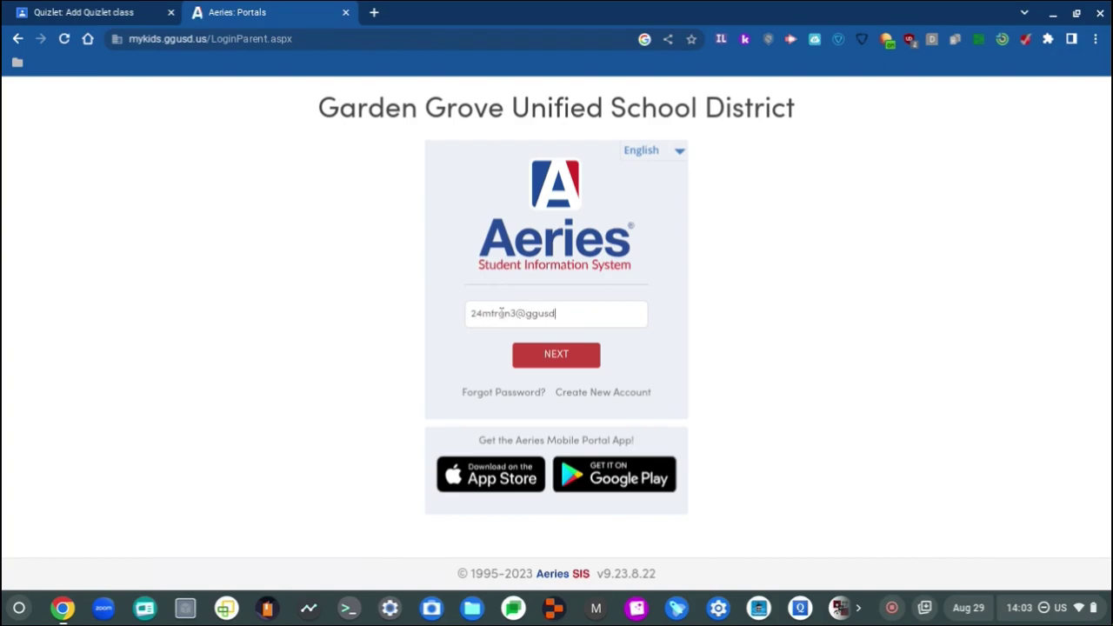
Step: Sign in to Aeries with the student's school email and password
{"action": "key", "text": "Return"}
{"action": "type", "text": "••••••••••"}
{"action": "key", "text": "Return"}
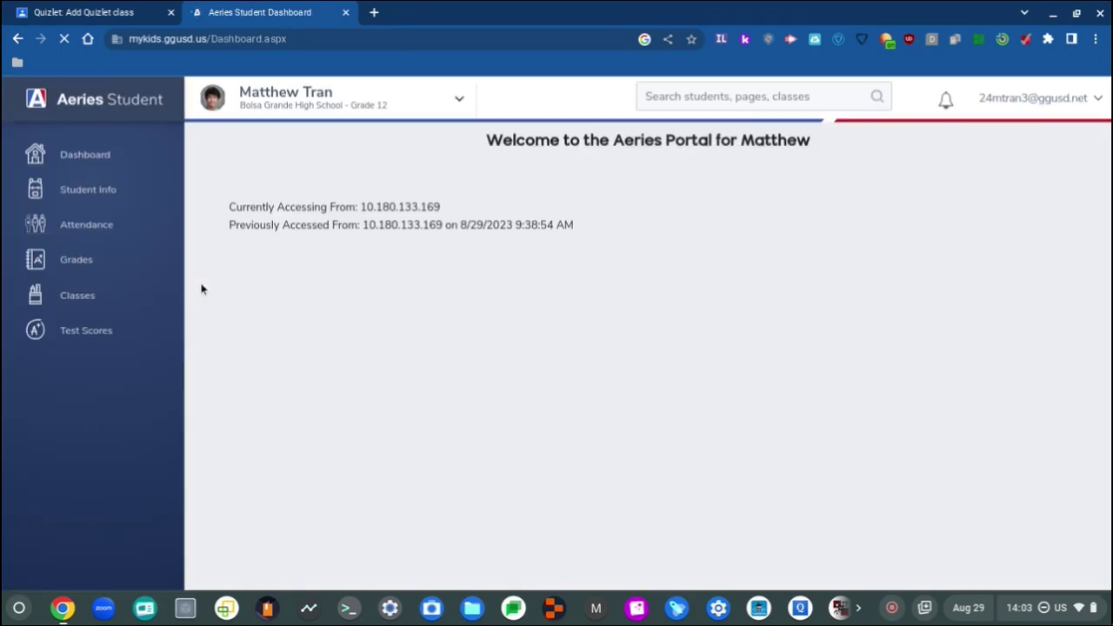
Step: Scroll to the Class Summary and expand Student Info to show Profile and Demographics
{"action": "scroll", "coordinate": [316, 259], "scroll_direction": "down", "scroll_amount": 6}
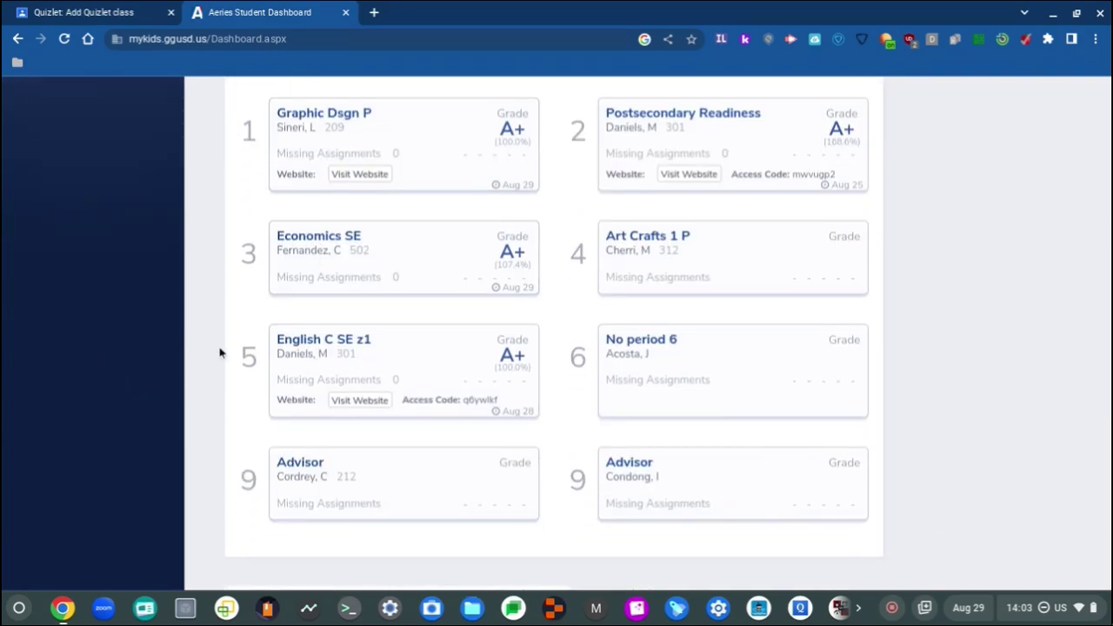
{"action": "left_click", "coordinate": [124, 301]}
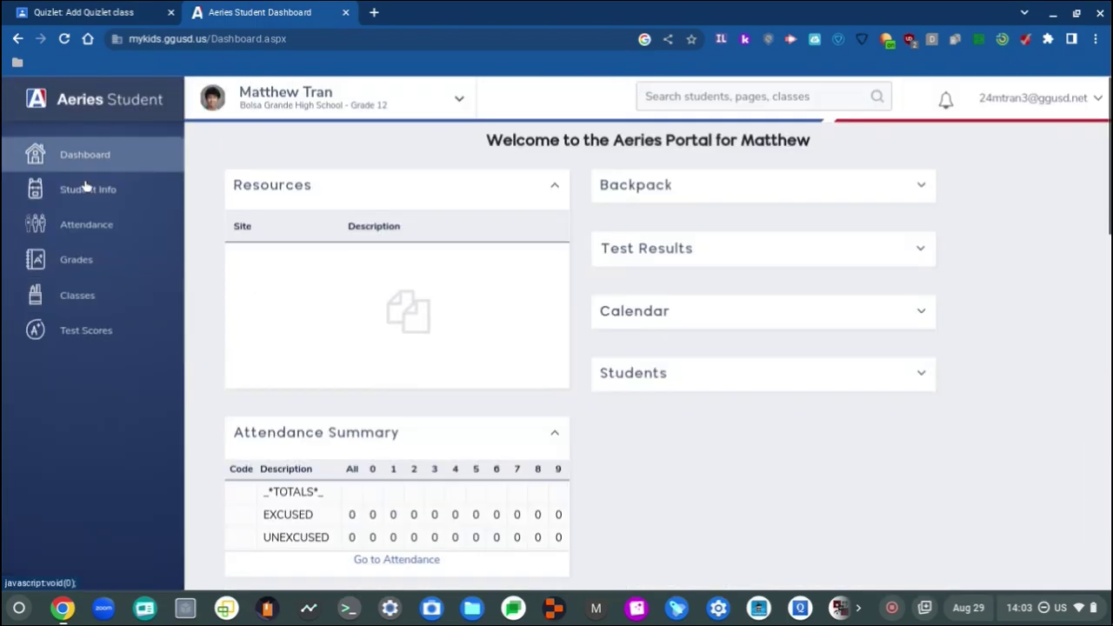
{"action": "left_click", "coordinate": [99, 186]}
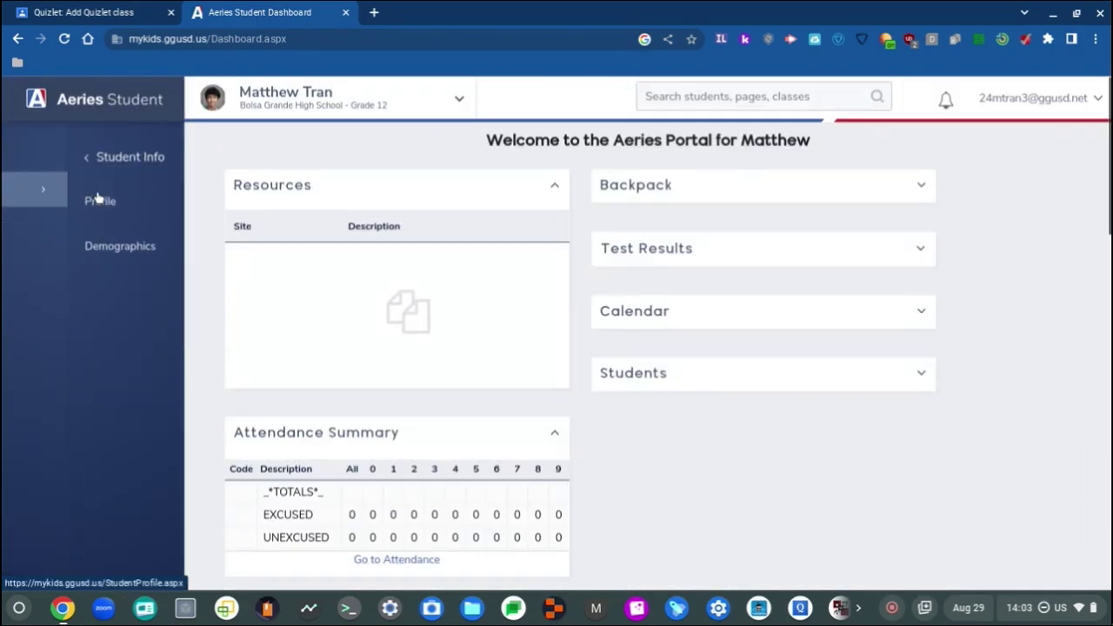
Step: Open the student Profile and scroll through Class Summary and Attendance
{"action": "left_click", "coordinate": [105, 213]}
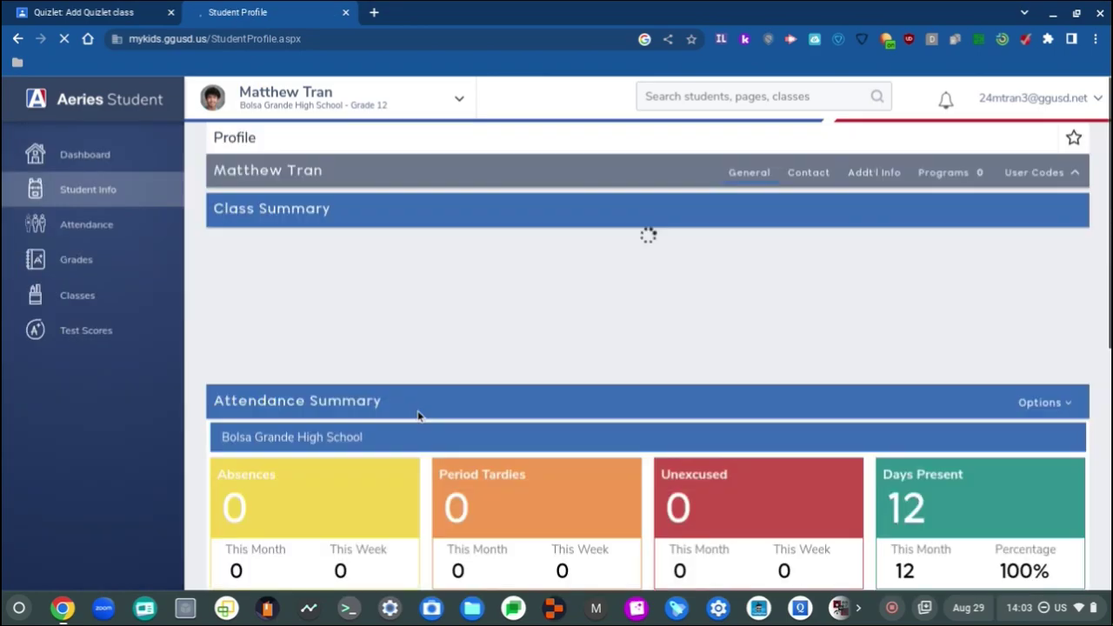
{"action": "scroll", "coordinate": [375, 351], "scroll_direction": "down", "scroll_amount": 5}
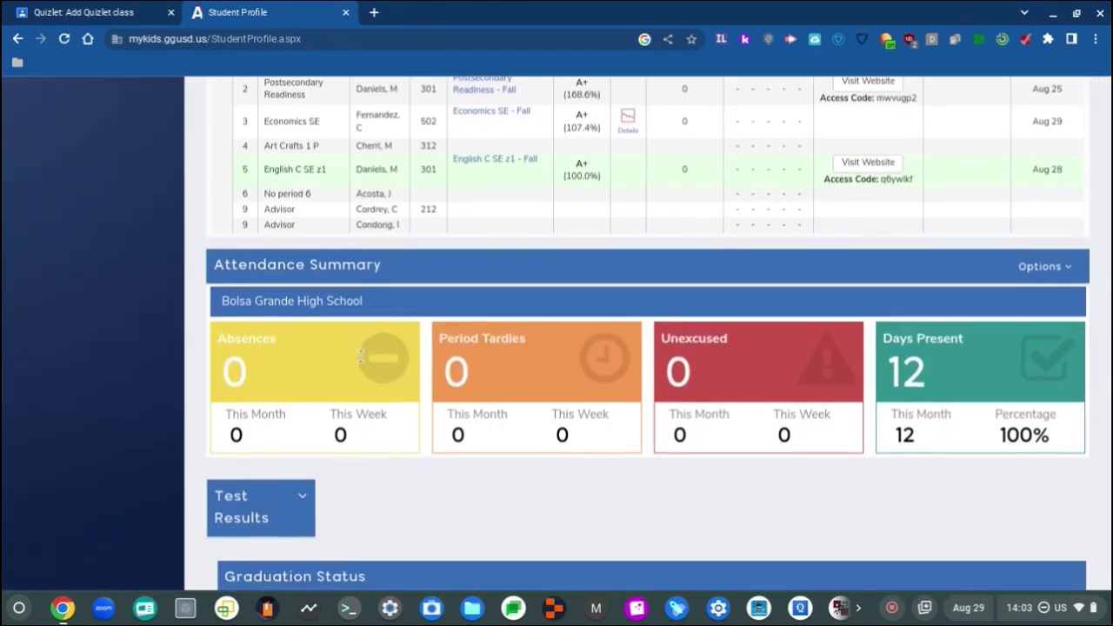
{"action": "scroll", "coordinate": [408, 426], "scroll_direction": "up", "scroll_amount": 3}
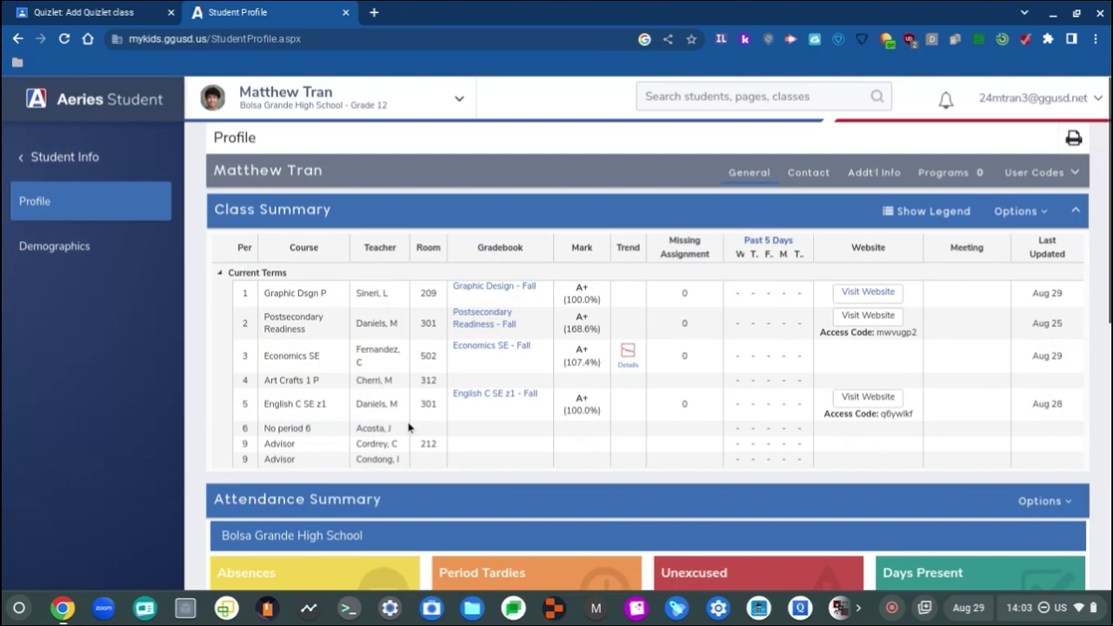
{"action": "scroll", "coordinate": [409, 426], "scroll_direction": "down", "scroll_amount": 3}
{"action": "scroll", "coordinate": [409, 426], "scroll_direction": "up", "scroll_amount": 2}
{"action": "scroll", "coordinate": [409, 426], "scroll_direction": "up", "scroll_amount": 2}
Step: Review the Contact, Addt'l Info, Programs and User Codes tabs of the profile
{"action": "left_click", "coordinate": [809, 172]}
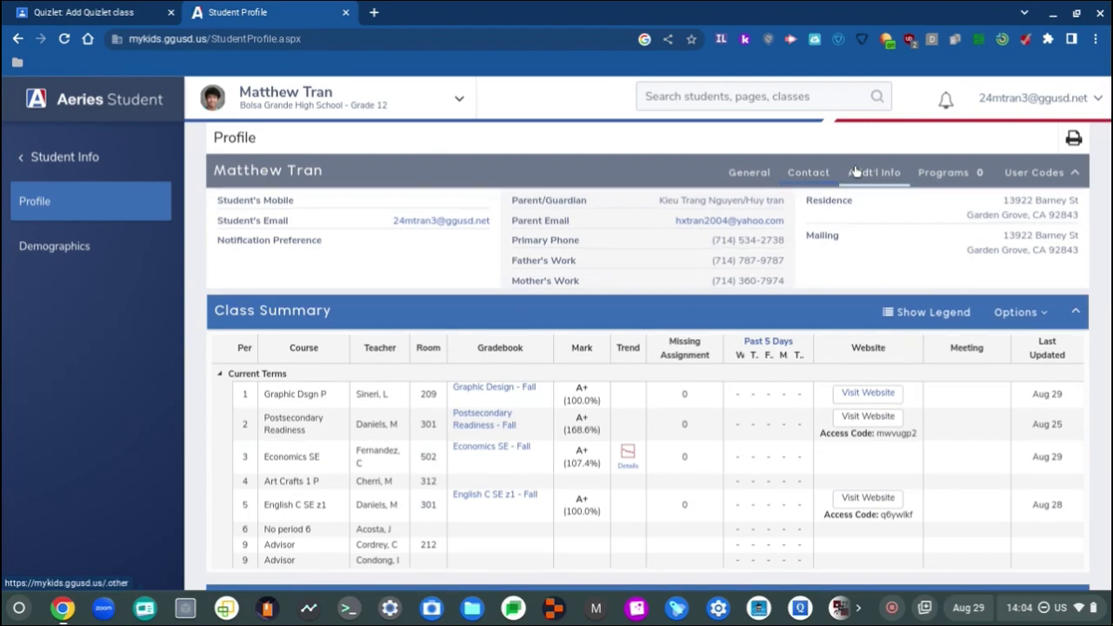
{"action": "left_click", "coordinate": [854, 173]}
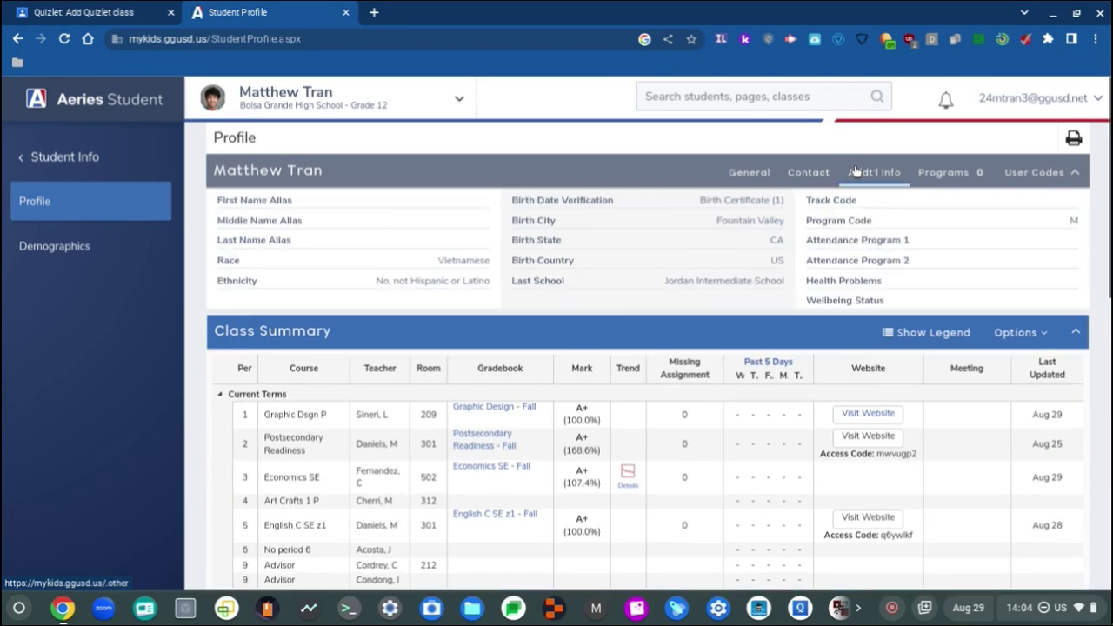
{"action": "left_click", "coordinate": [939, 176]}
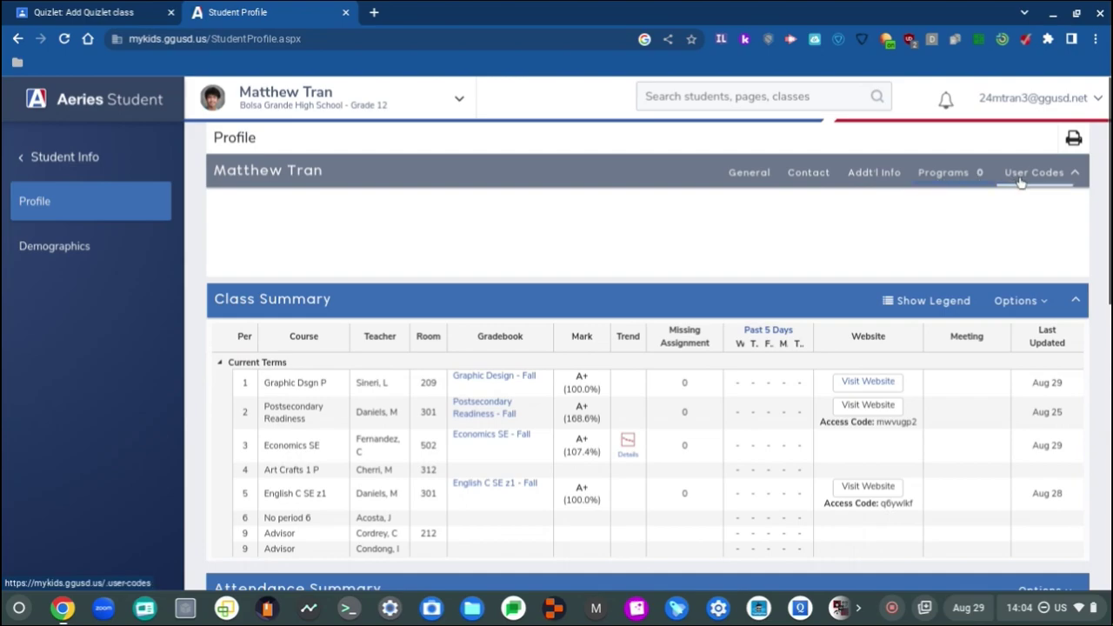
{"action": "left_click", "coordinate": [1037, 173]}
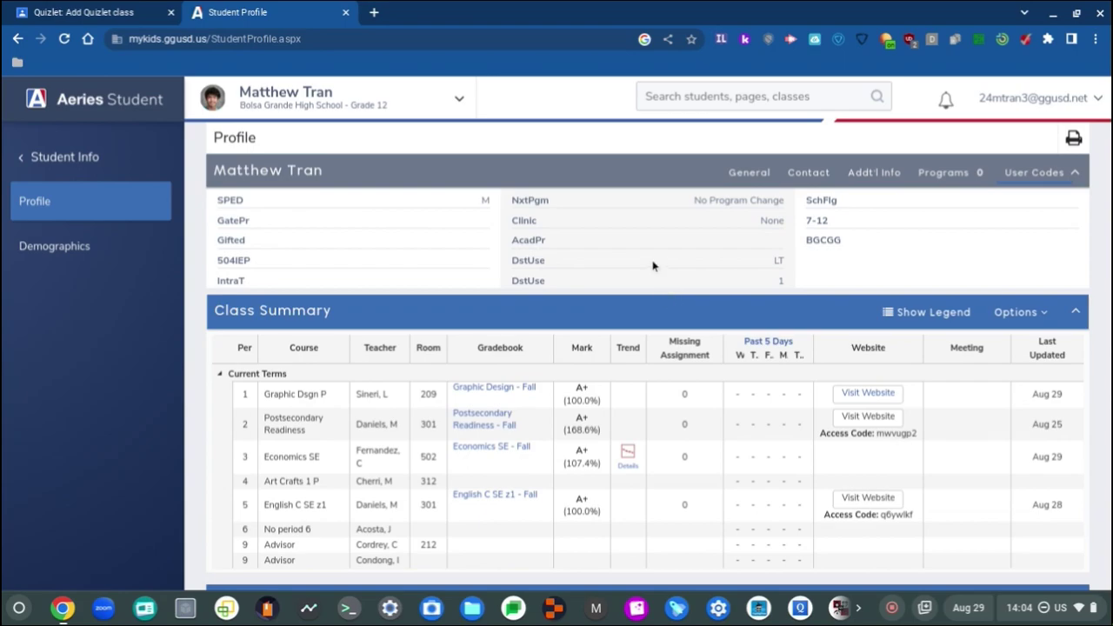
{"action": "scroll", "coordinate": [637, 264], "scroll_direction": "down", "scroll_amount": 3}
{"action": "scroll", "coordinate": [636, 264], "scroll_direction": "up", "scroll_amount": 3}
{"action": "scroll", "coordinate": [636, 264], "scroll_direction": "down", "scroll_amount": 3}
{"action": "scroll", "coordinate": [636, 264], "scroll_direction": "down", "scroll_amount": 2}
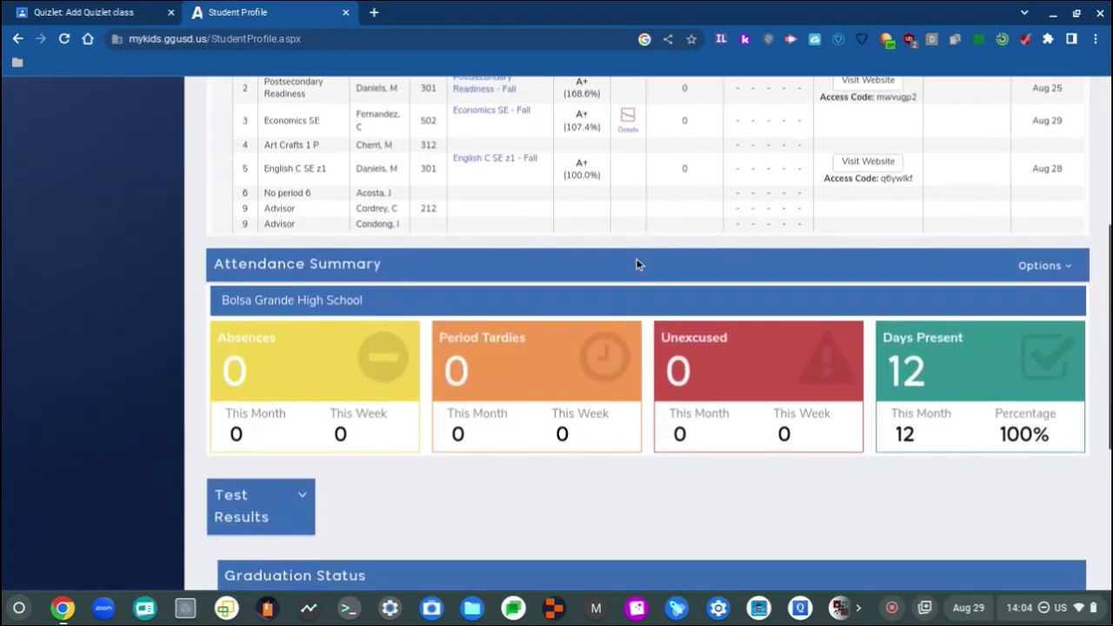
{"action": "scroll", "coordinate": [636, 265], "scroll_direction": "up", "scroll_amount": 5}
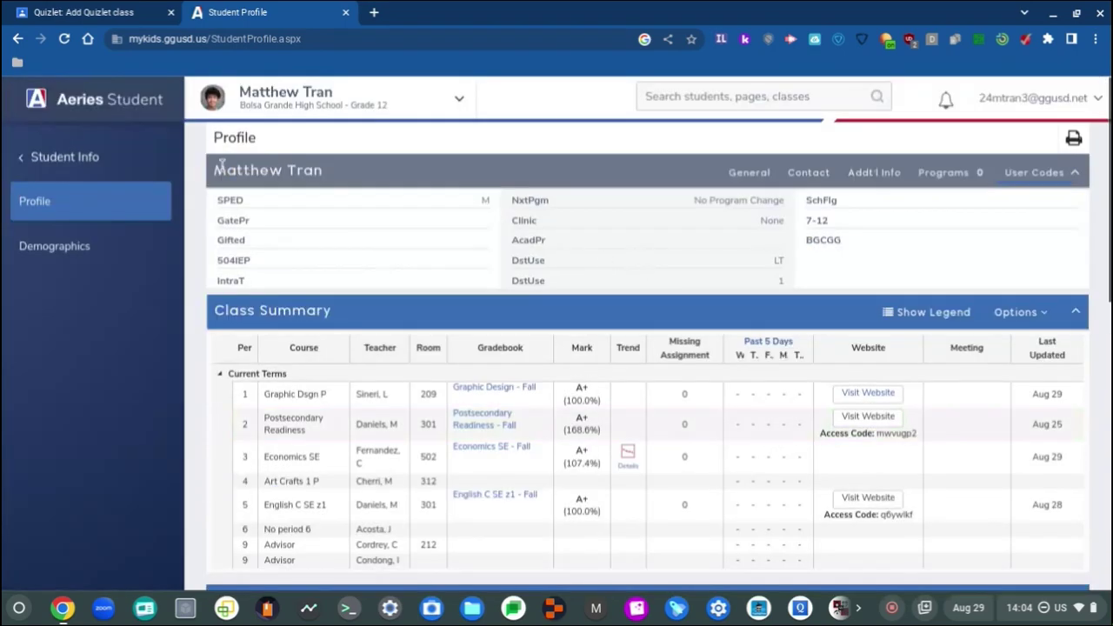
Step: Open Demographics and scroll the Student Data page down to Quick Print and back up
{"action": "left_click", "coordinate": [145, 260]}
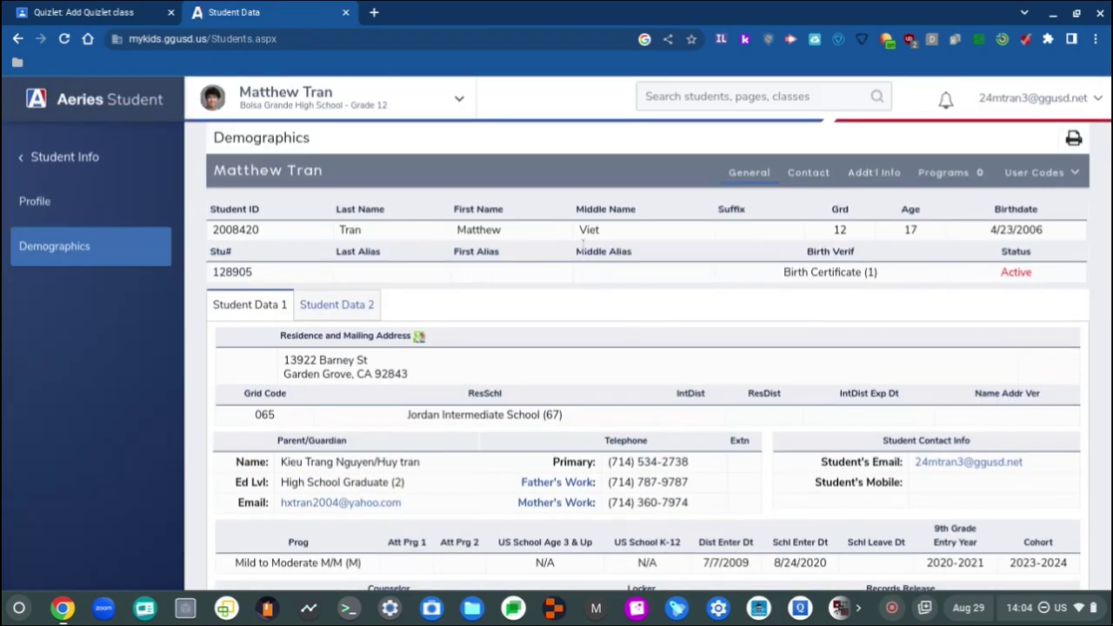
{"action": "scroll", "coordinate": [586, 287], "scroll_direction": "down", "scroll_amount": 3}
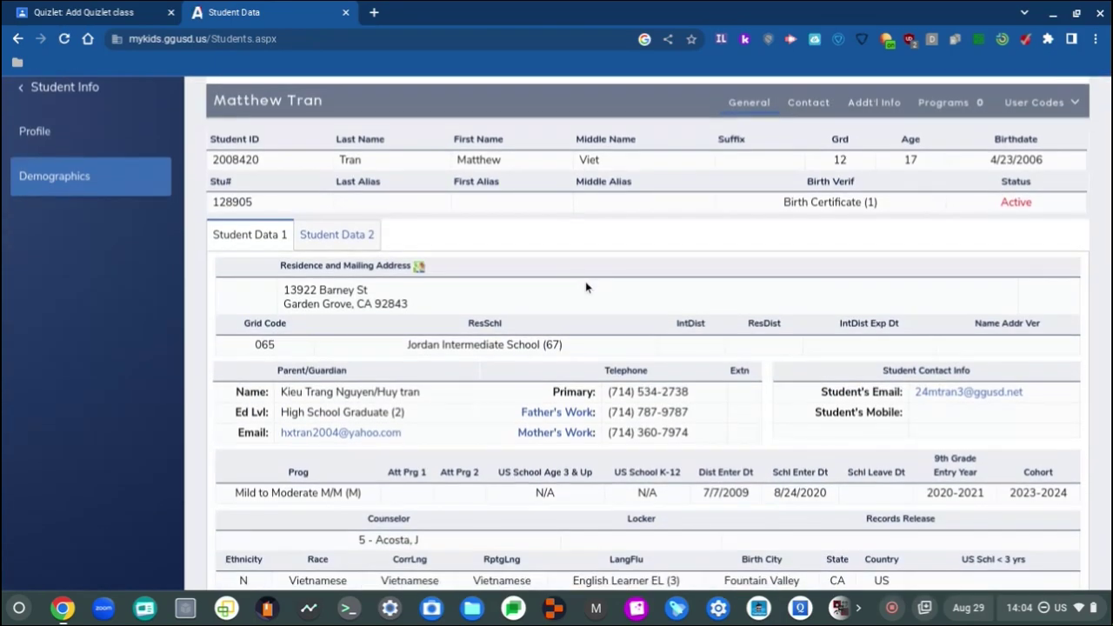
{"action": "scroll", "coordinate": [585, 287], "scroll_direction": "up", "scroll_amount": 3}
{"action": "scroll", "coordinate": [585, 287], "scroll_direction": "down", "scroll_amount": 5}
{"action": "scroll", "coordinate": [587, 287], "scroll_direction": "down", "scroll_amount": 1}
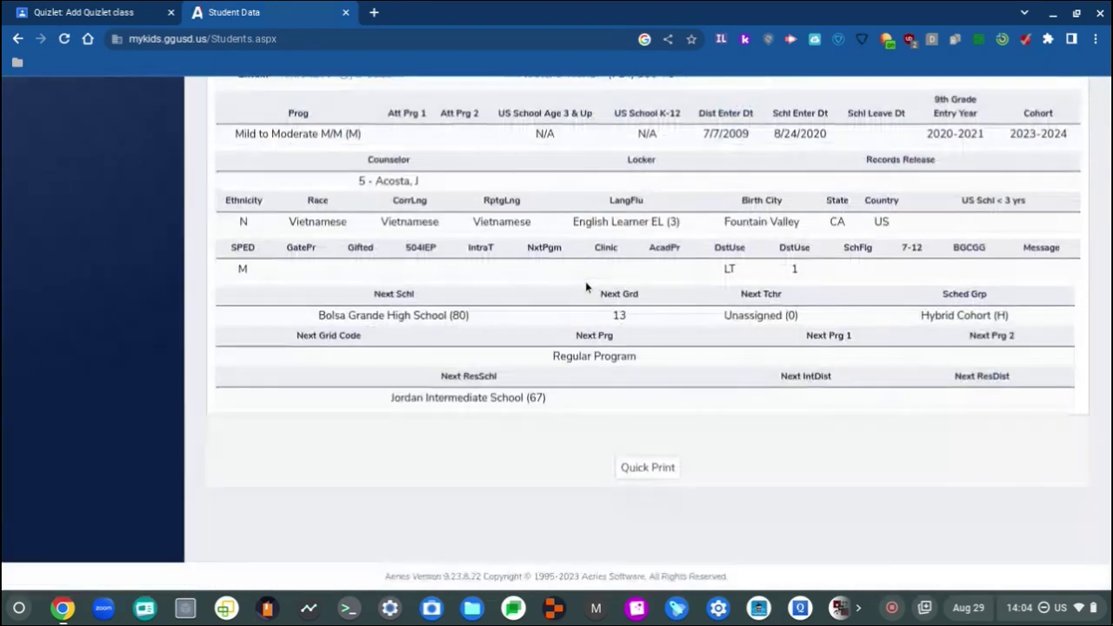
{"action": "scroll", "coordinate": [636, 381], "scroll_direction": "up", "scroll_amount": 1}
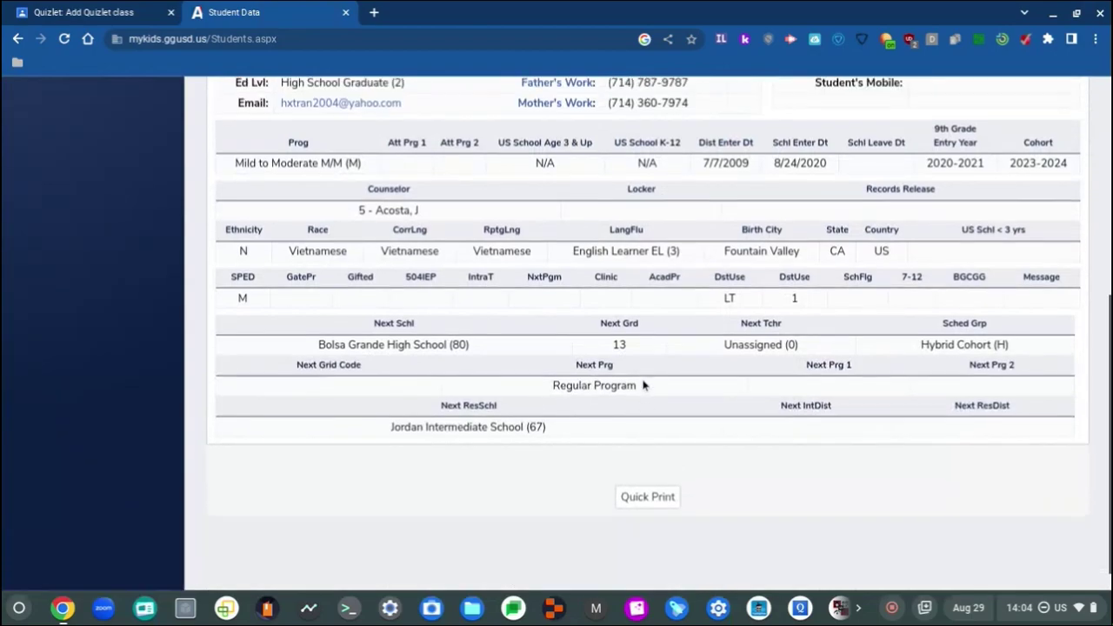
{"action": "scroll", "coordinate": [723, 444], "scroll_direction": "up", "scroll_amount": 1}
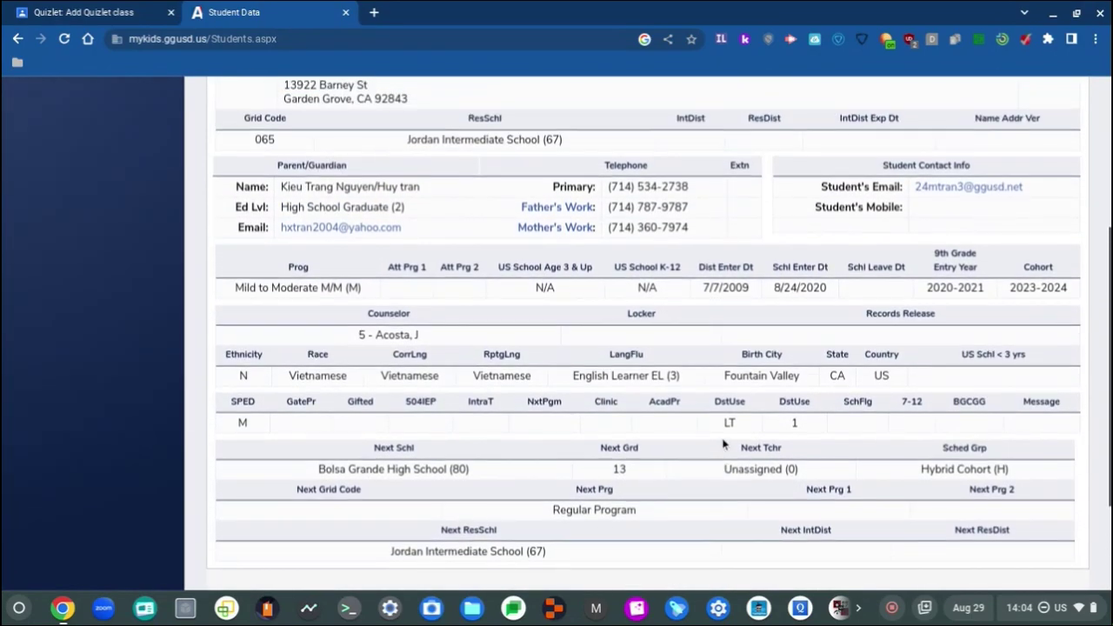
{"action": "scroll", "coordinate": [723, 444], "scroll_direction": "up", "scroll_amount": 1}
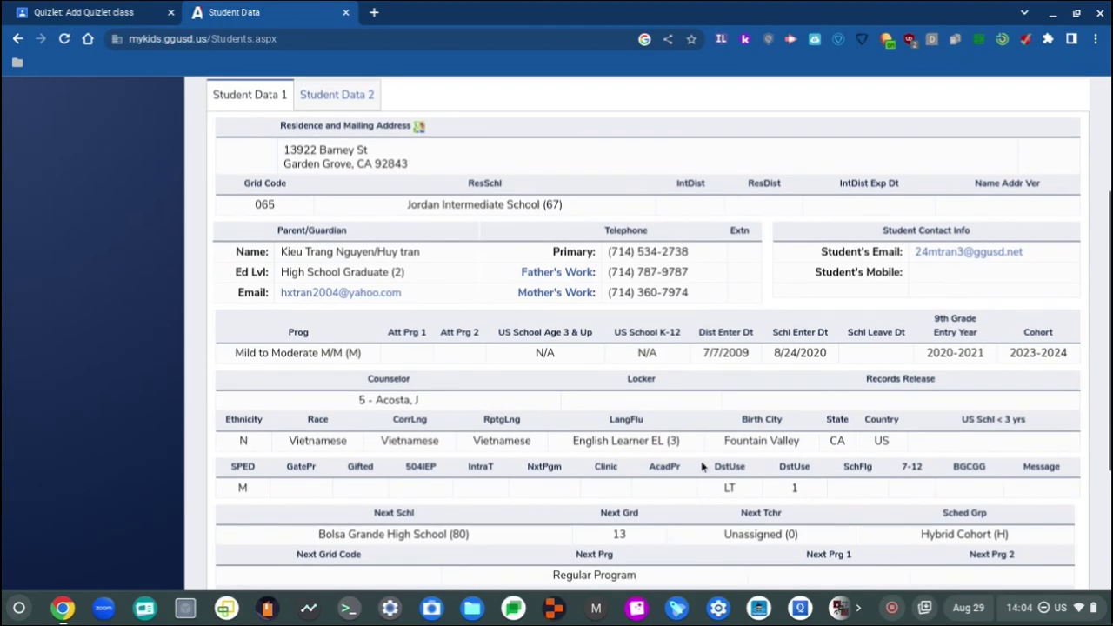
{"action": "scroll", "coordinate": [751, 478], "scroll_direction": "up", "scroll_amount": 2}
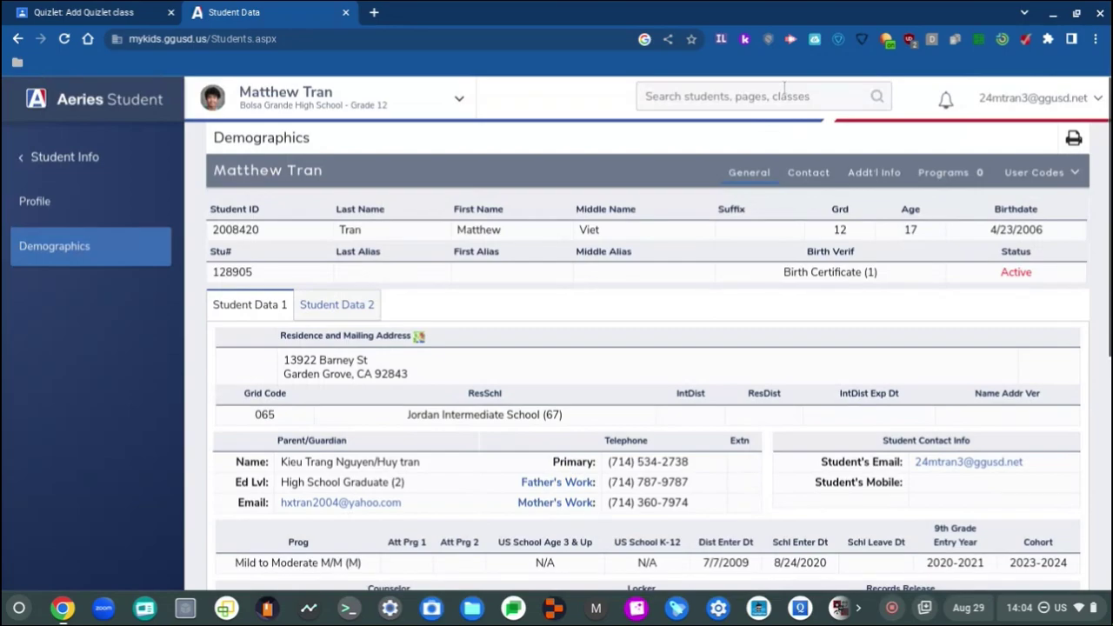
Step: Try a portal search starting with 'psys', revise the query, then dismiss the results
{"action": "left_click", "coordinate": [784, 94]}
{"action": "type", "text": "ps"}
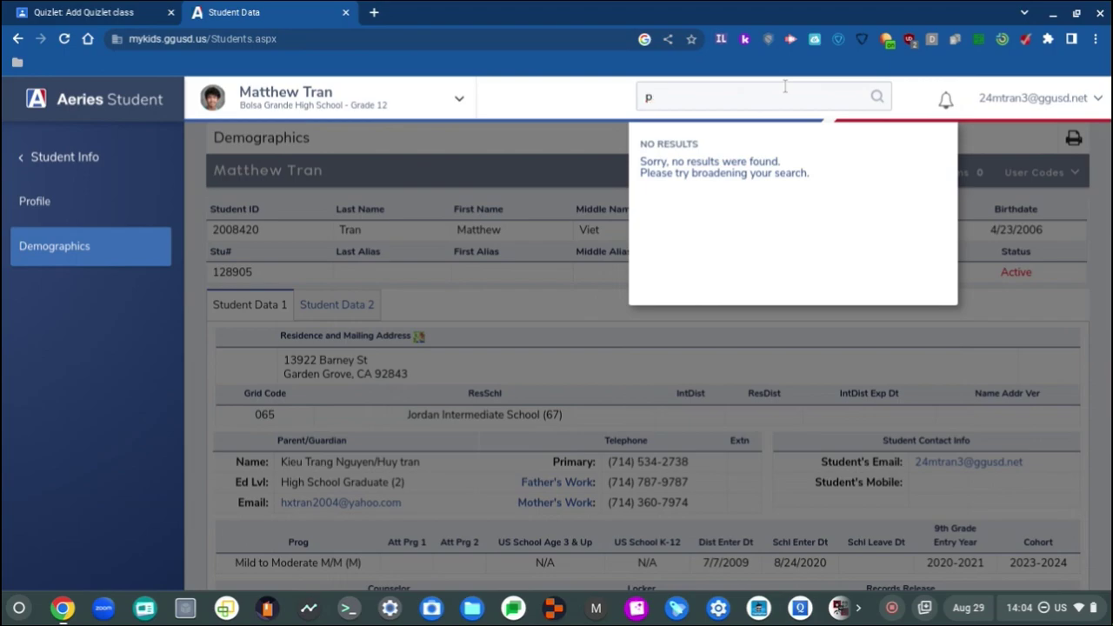
{"action": "type", "text": "ys"}
{"action": "key", "text": "BackSpace"}
{"action": "type", "text": "sy"}
{"action": "key", "text": "BackSpace"}
{"action": "key", "text": "BackSpace"}
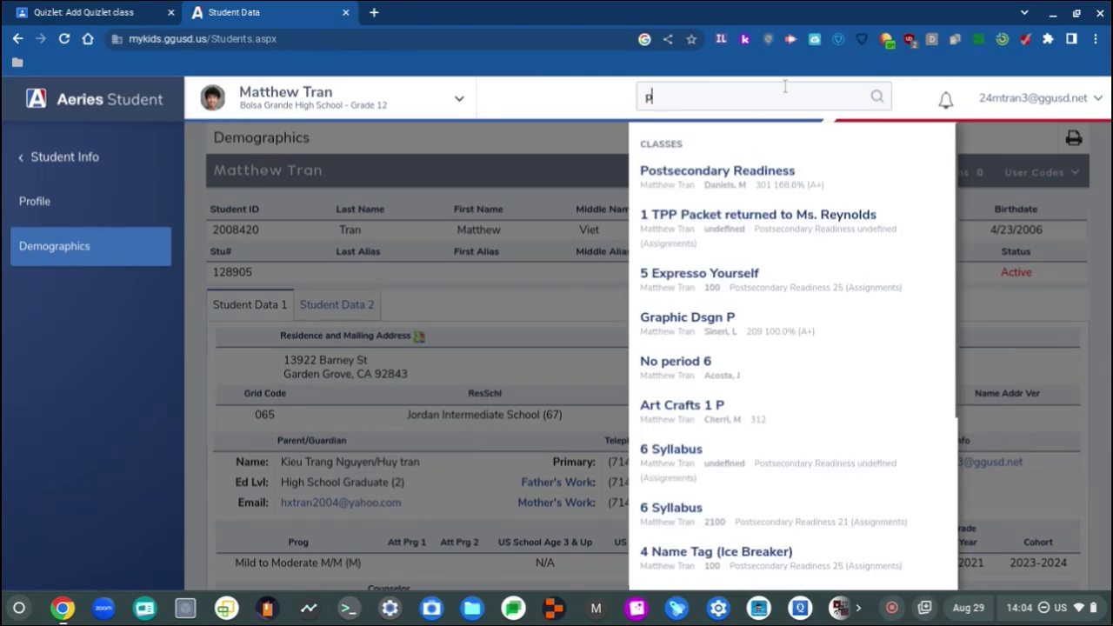
{"action": "type", "text": "ad"}
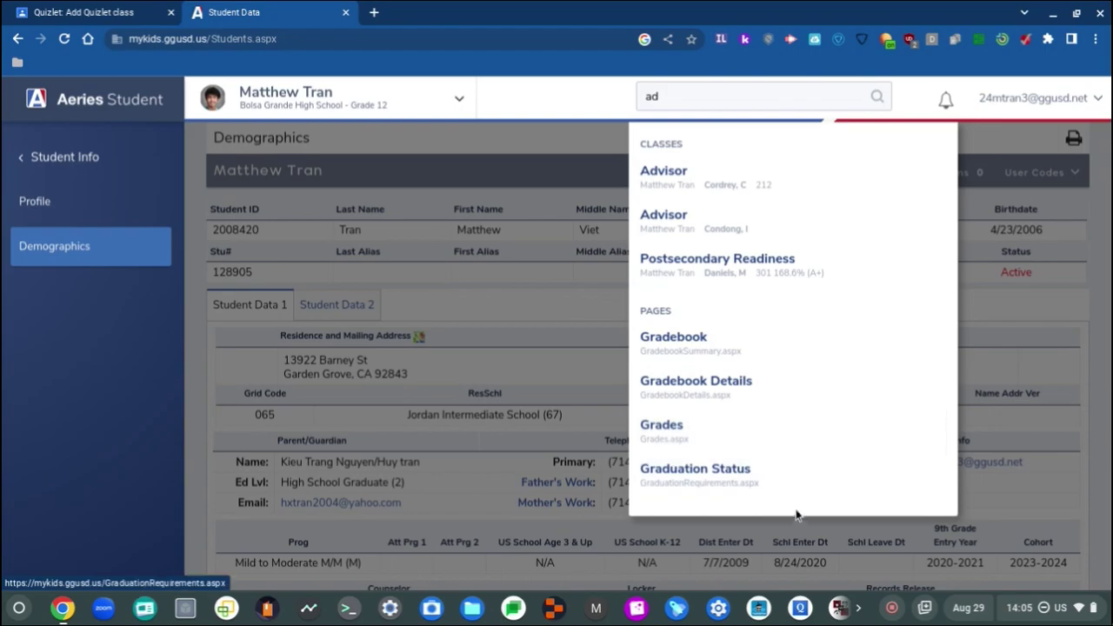
{"action": "left_click", "coordinate": [408, 247]}
Step: Return to the Aeries Student dashboard and close the Aeries portal tab
{"action": "left_click", "coordinate": [70, 157]}
{"action": "left_click", "coordinate": [124, 160]}
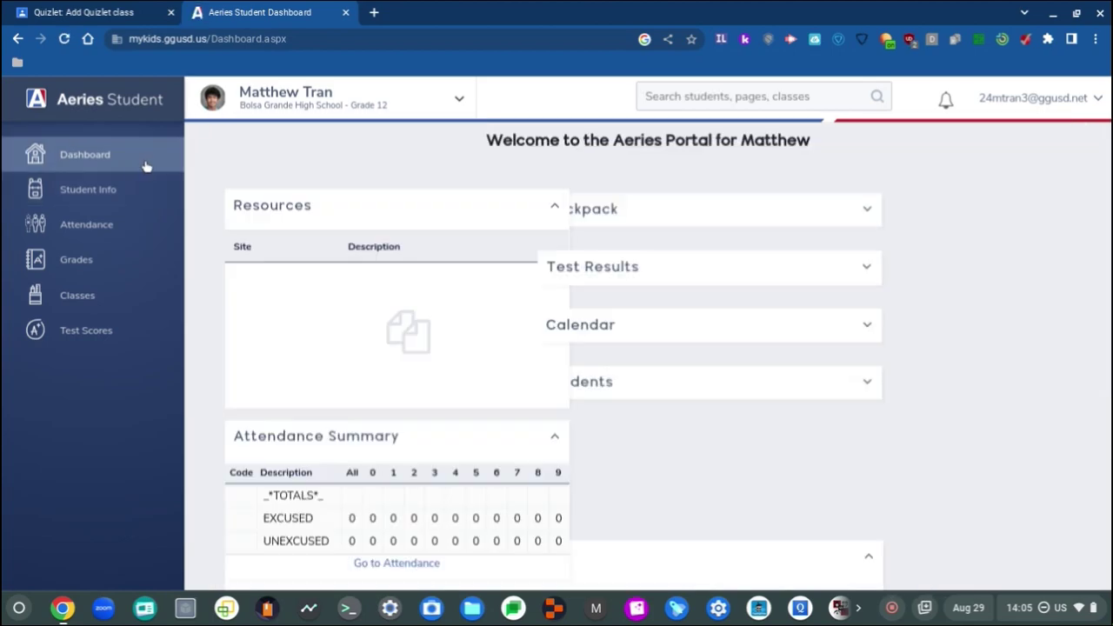
{"action": "left_click", "coordinate": [346, 13]}
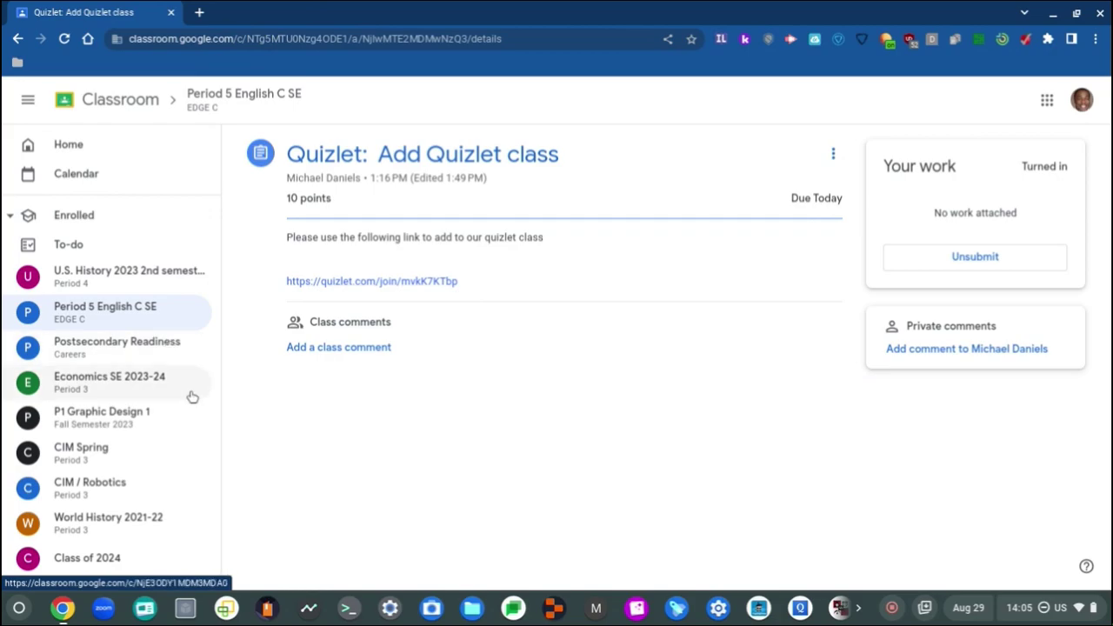
Step: Open Class of 2024 with the sidebar collapsed and read the Cooke Scholars post (deadline November 16, 2023)
{"action": "left_click", "coordinate": [150, 563]}
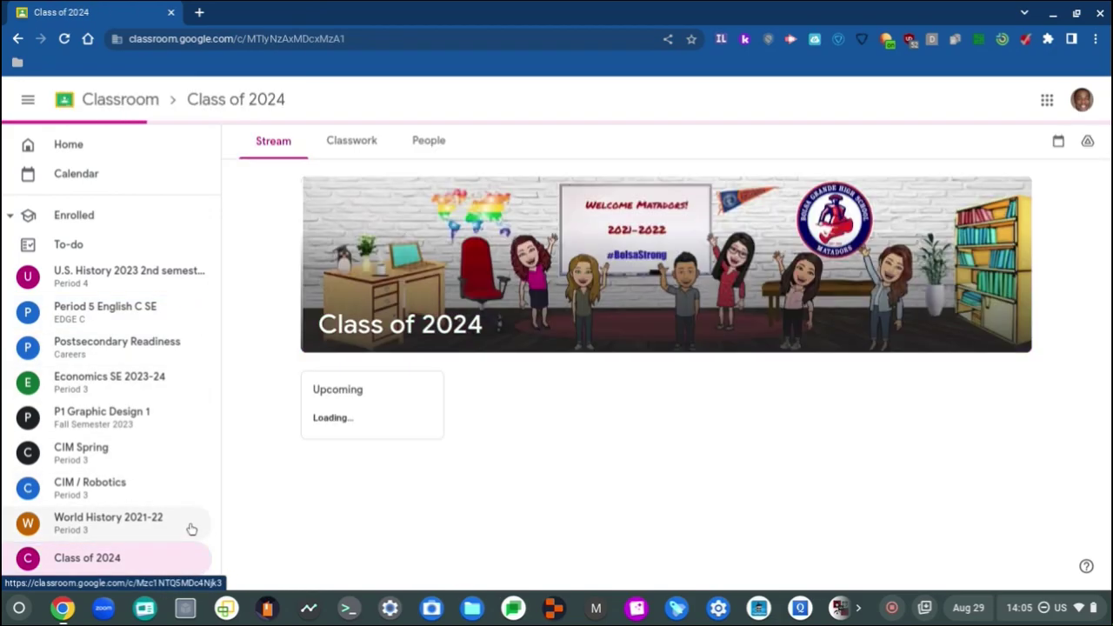
{"action": "left_click", "coordinate": [28, 101]}
{"action": "scroll", "coordinate": [576, 415], "scroll_direction": "down", "scroll_amount": 3}
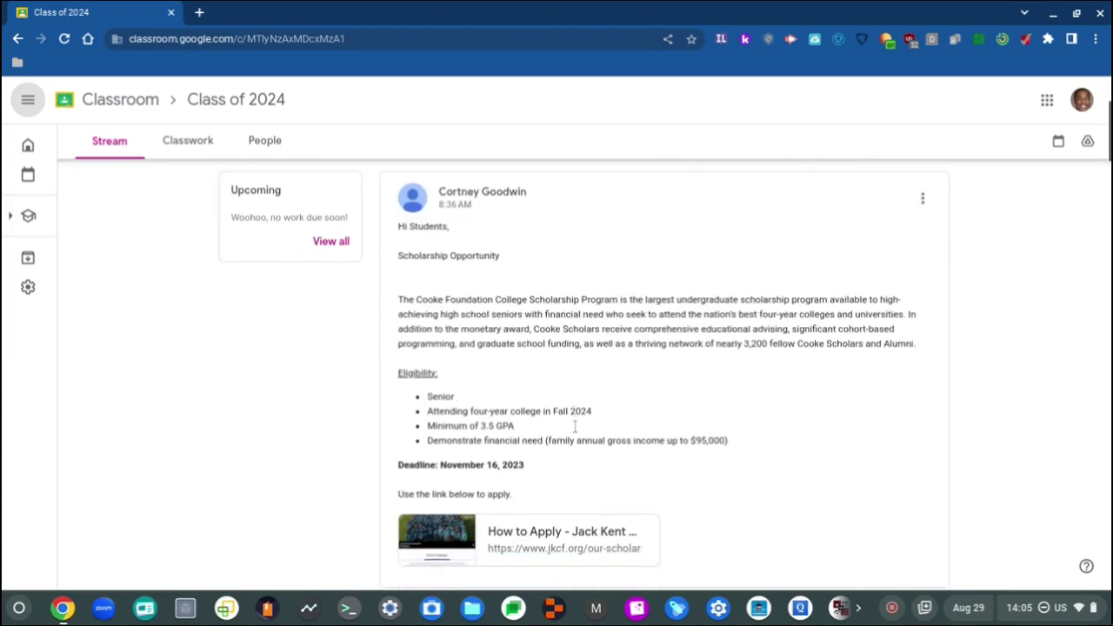
{"action": "scroll", "coordinate": [588, 374], "scroll_direction": "up", "scroll_amount": 5}
{"action": "scroll", "coordinate": [588, 374], "scroll_direction": "right", "scroll_amount": 3}
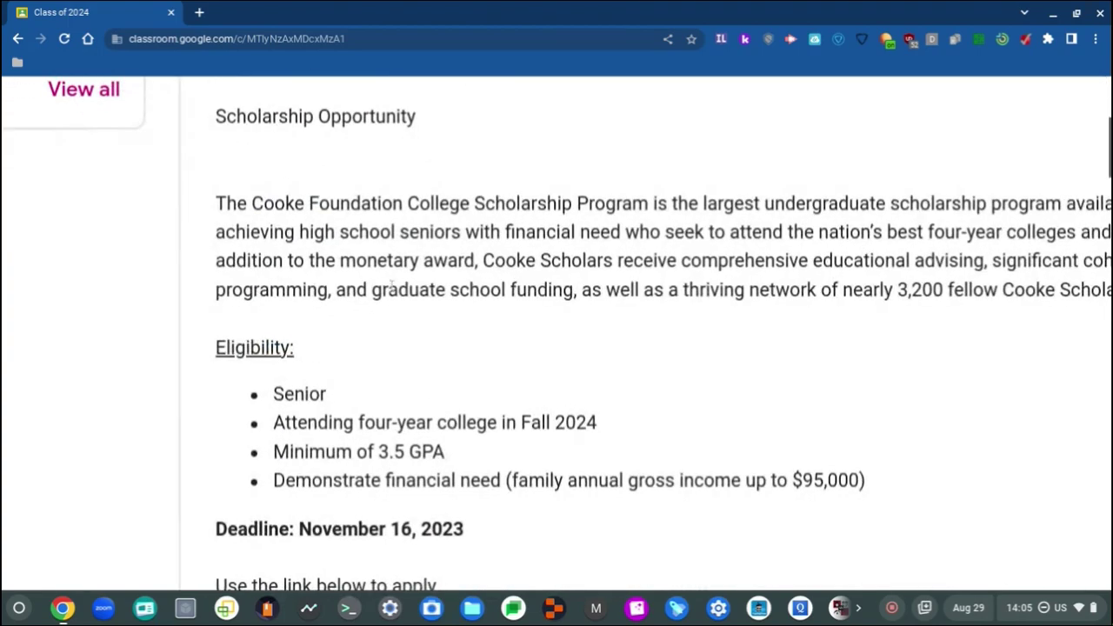
{"action": "scroll", "coordinate": [391, 287], "scroll_direction": "right", "scroll_amount": 5}
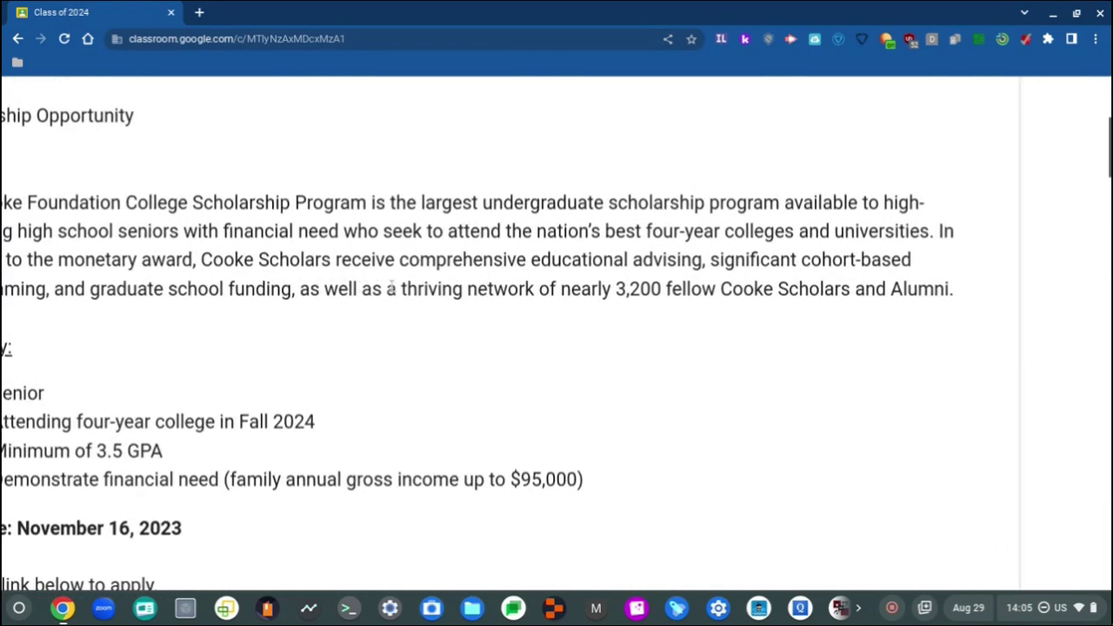
{"action": "scroll", "coordinate": [391, 288], "scroll_direction": "right", "scroll_amount": 1}
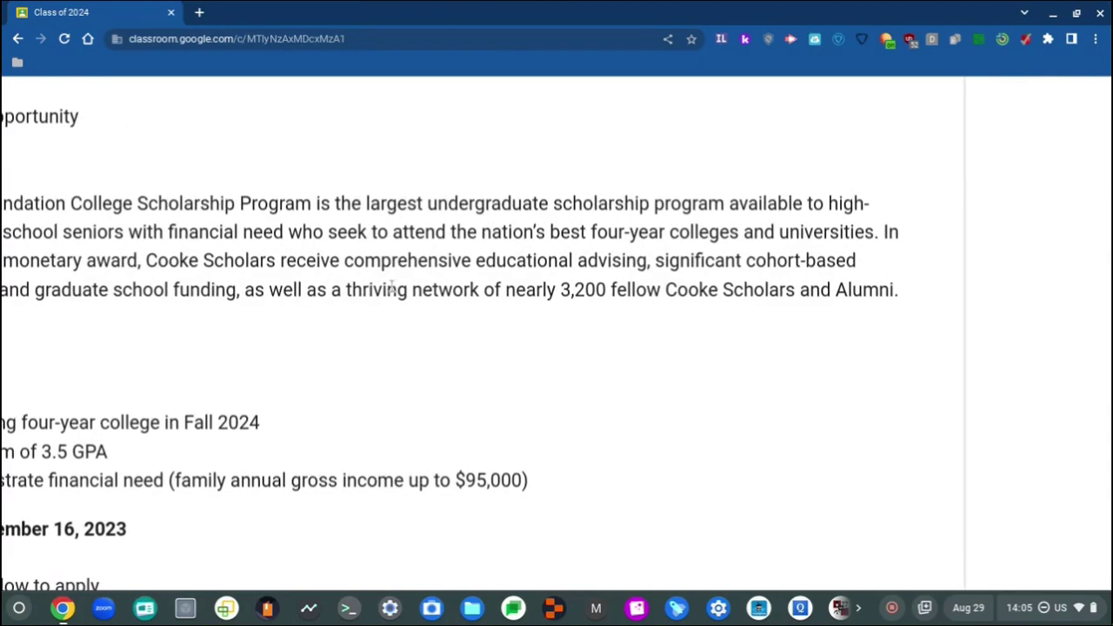
{"action": "scroll", "coordinate": [391, 288], "scroll_direction": "left", "scroll_amount": 5}
{"action": "scroll", "coordinate": [390, 287], "scroll_direction": "right", "scroll_amount": 2}
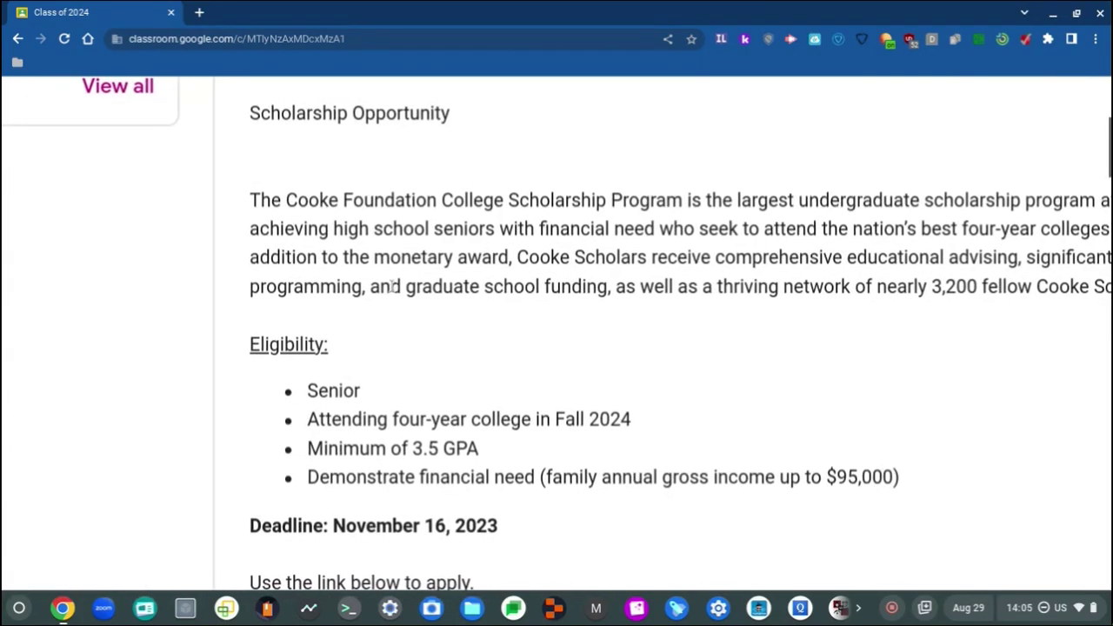
{"action": "scroll", "coordinate": [391, 287], "scroll_direction": "right", "scroll_amount": 5}
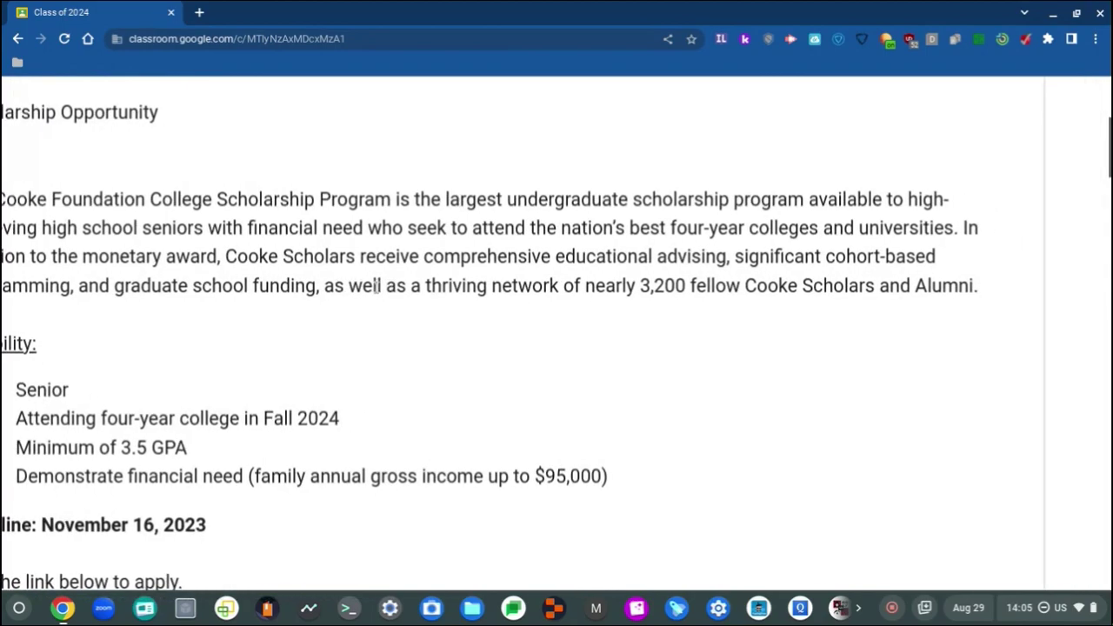
{"action": "scroll", "coordinate": [376, 288], "scroll_direction": "left", "scroll_amount": 3}
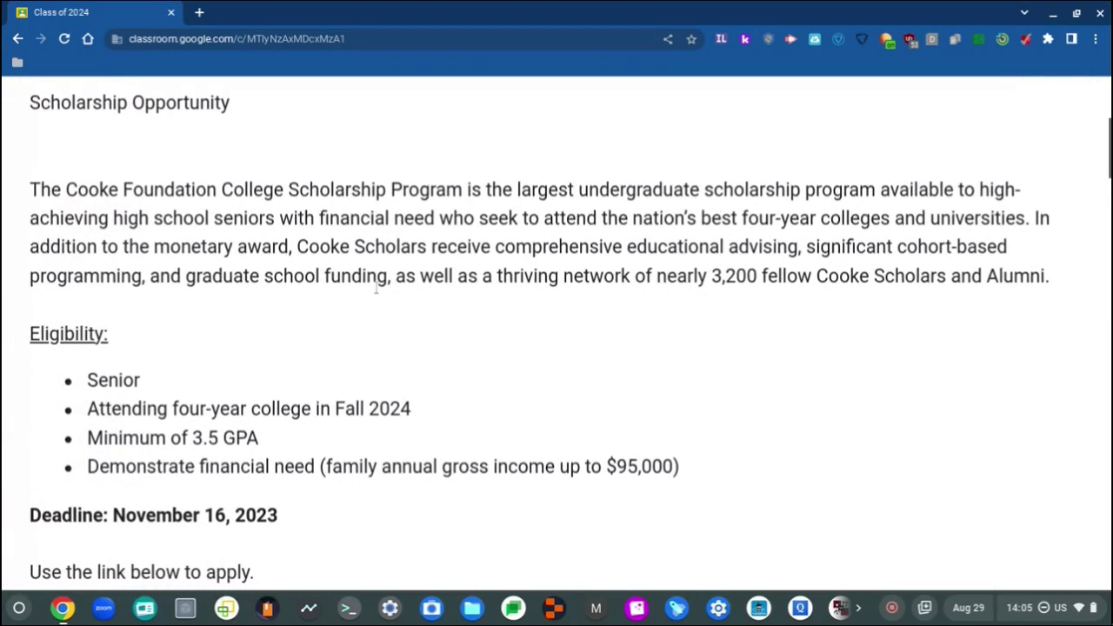
{"action": "scroll", "coordinate": [376, 288], "scroll_direction": "down", "scroll_amount": 1}
{"action": "scroll", "coordinate": [375, 287], "scroll_direction": "right", "scroll_amount": 1}
{"action": "scroll", "coordinate": [376, 287], "scroll_direction": "left", "scroll_amount": 3}
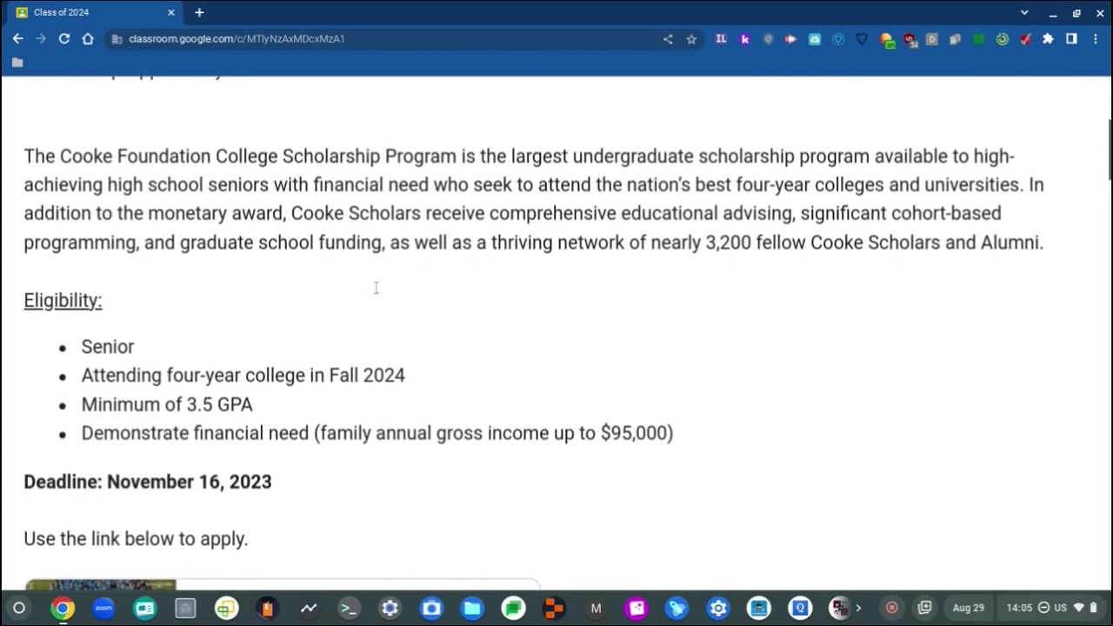
{"action": "scroll", "coordinate": [376, 288], "scroll_direction": "right", "scroll_amount": 3}
{"action": "scroll", "coordinate": [376, 288], "scroll_direction": "left", "scroll_amount": 2}
{"action": "scroll", "coordinate": [376, 288], "scroll_direction": "right", "scroll_amount": 1}
{"action": "scroll", "coordinate": [376, 288], "scroll_direction": "down", "scroll_amount": 1}
{"action": "scroll", "coordinate": [376, 288], "scroll_direction": "down", "scroll_amount": 2}
{"action": "scroll", "coordinate": [376, 288], "scroll_direction": "left", "scroll_amount": 1}
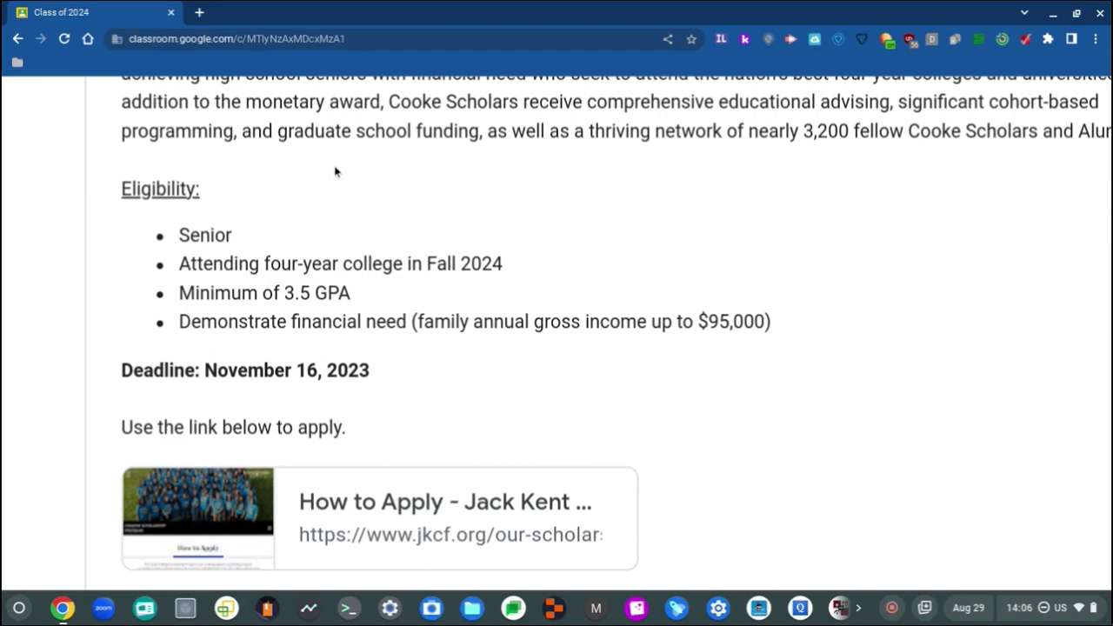
Step: In a new tab, search Google for 'aeries' and open the 'Aeries: Portals' result
{"action": "left_click", "coordinate": [199, 13]}
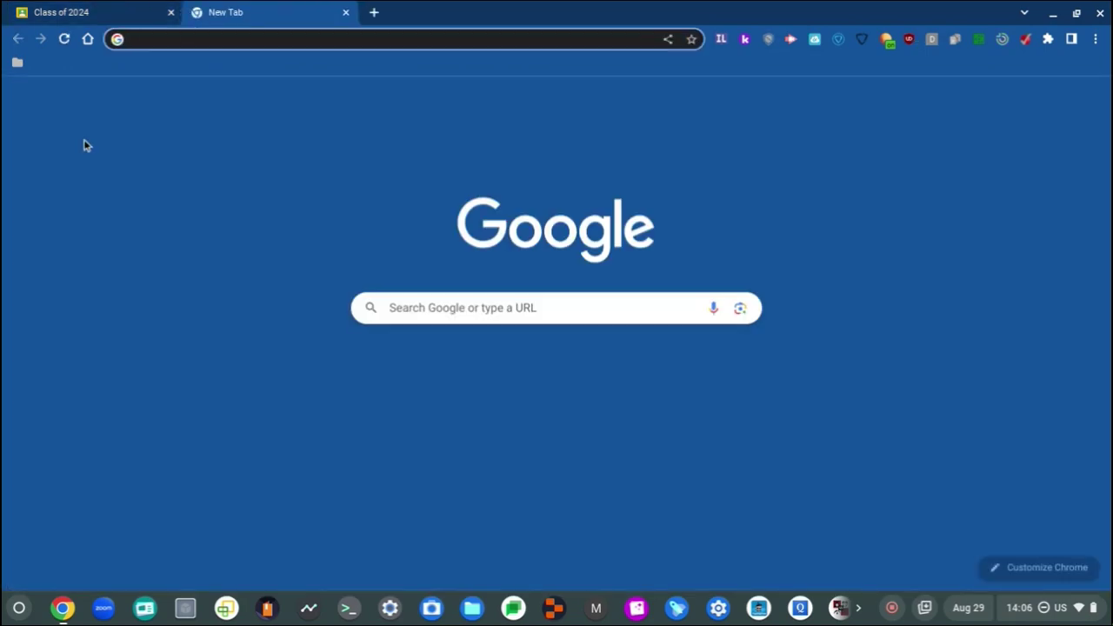
{"action": "type", "text": "aeries"}
{"action": "key", "text": "Return"}
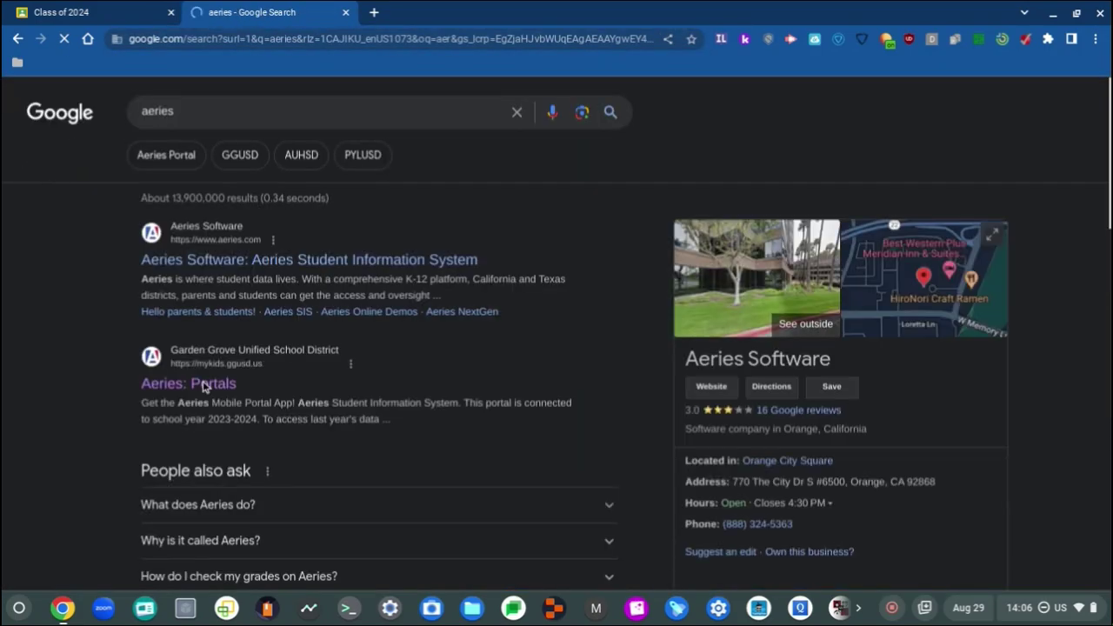
{"action": "left_click", "coordinate": [205, 386]}
{"action": "key", "text": "alt+shift+s"}
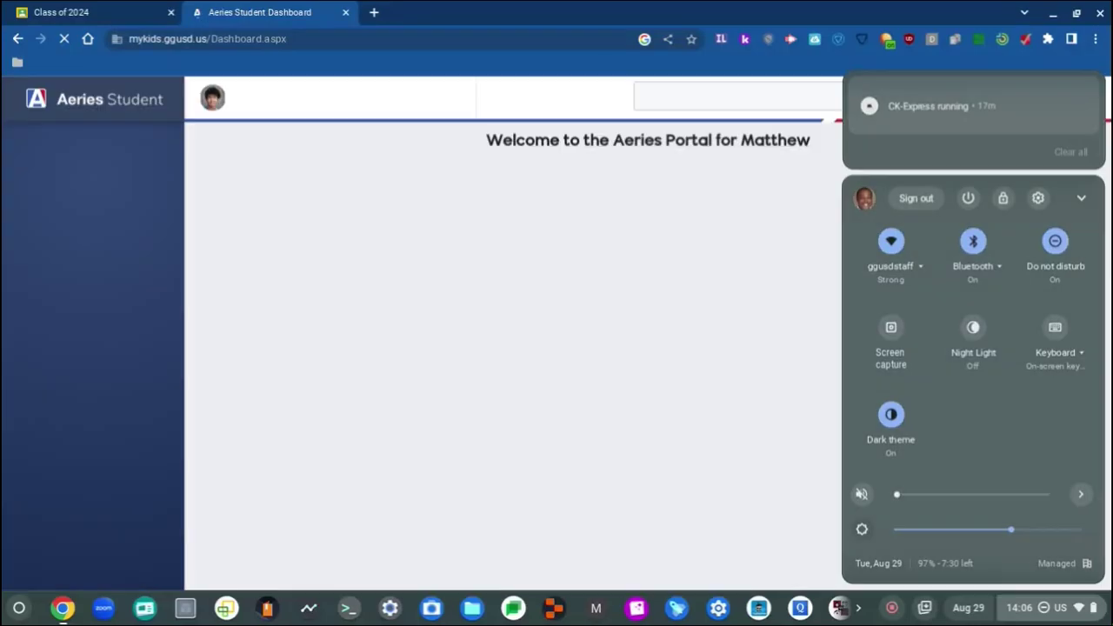
{"action": "left_click", "coordinate": [444, 456]}
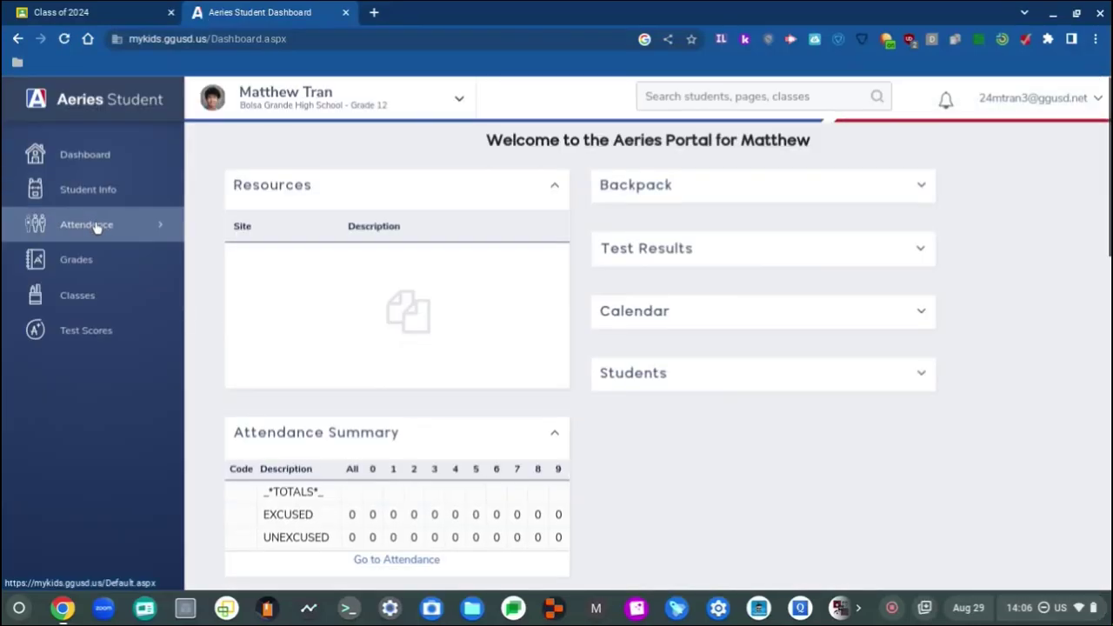
Step: Open the grades section's Transcripts page and scroll through the earliest terms and course marks
{"action": "left_click", "coordinate": [111, 257]}
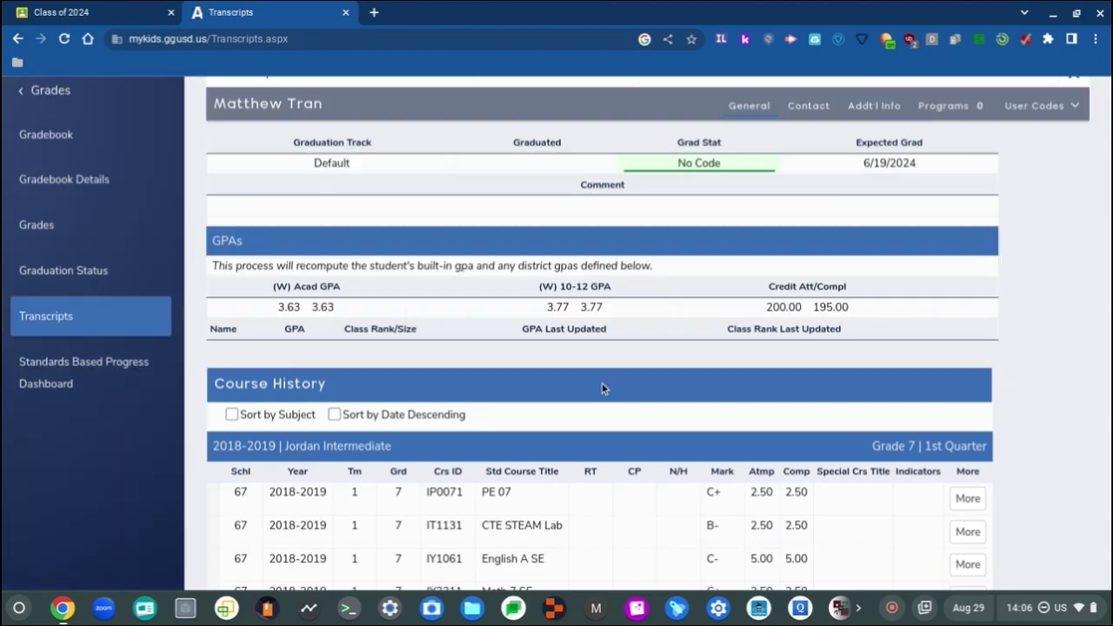
{"action": "scroll", "coordinate": [532, 331], "scroll_direction": "up", "scroll_amount": 5}
{"action": "scroll", "coordinate": [533, 332], "scroll_direction": "up", "scroll_amount": 5}
{"action": "scroll", "coordinate": [862, 315], "scroll_direction": "left", "scroll_amount": 10}
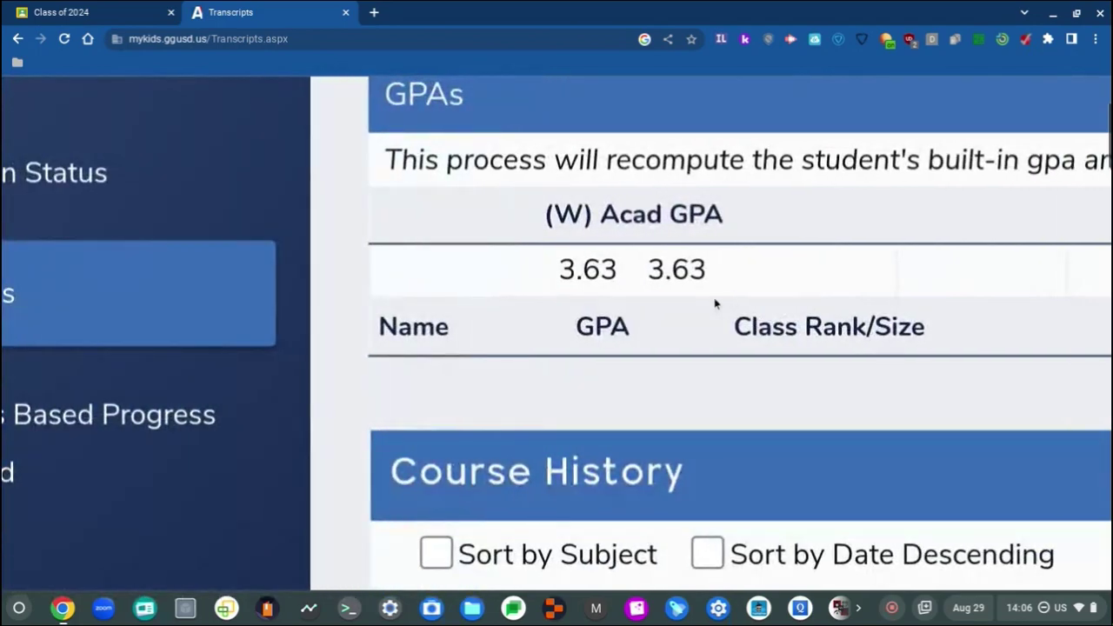
{"action": "scroll", "coordinate": [714, 303], "scroll_direction": "down", "scroll_amount": 3}
{"action": "scroll", "coordinate": [714, 303], "scroll_direction": "right", "scroll_amount": 10}
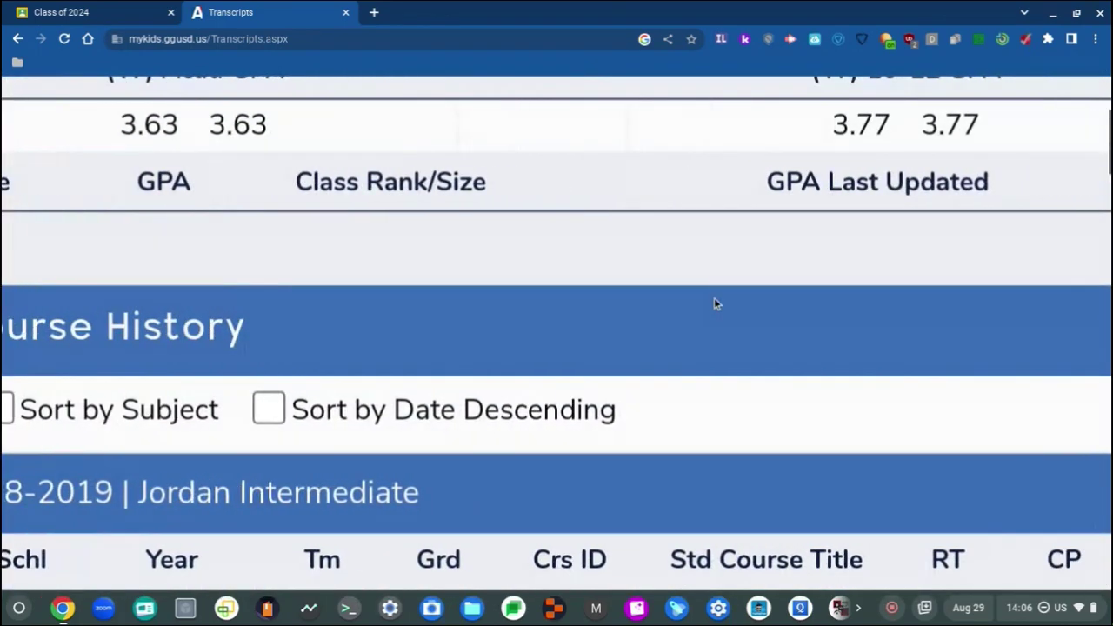
{"action": "scroll", "coordinate": [714, 304], "scroll_direction": "up", "scroll_amount": 2}
{"action": "scroll", "coordinate": [714, 303], "scroll_direction": "right", "scroll_amount": 3}
{"action": "scroll", "coordinate": [714, 303], "scroll_direction": "left", "scroll_amount": 4}
{"action": "scroll", "coordinate": [715, 303], "scroll_direction": "right", "scroll_amount": 10}
{"action": "scroll", "coordinate": [715, 303], "scroll_direction": "down", "scroll_amount": 5}
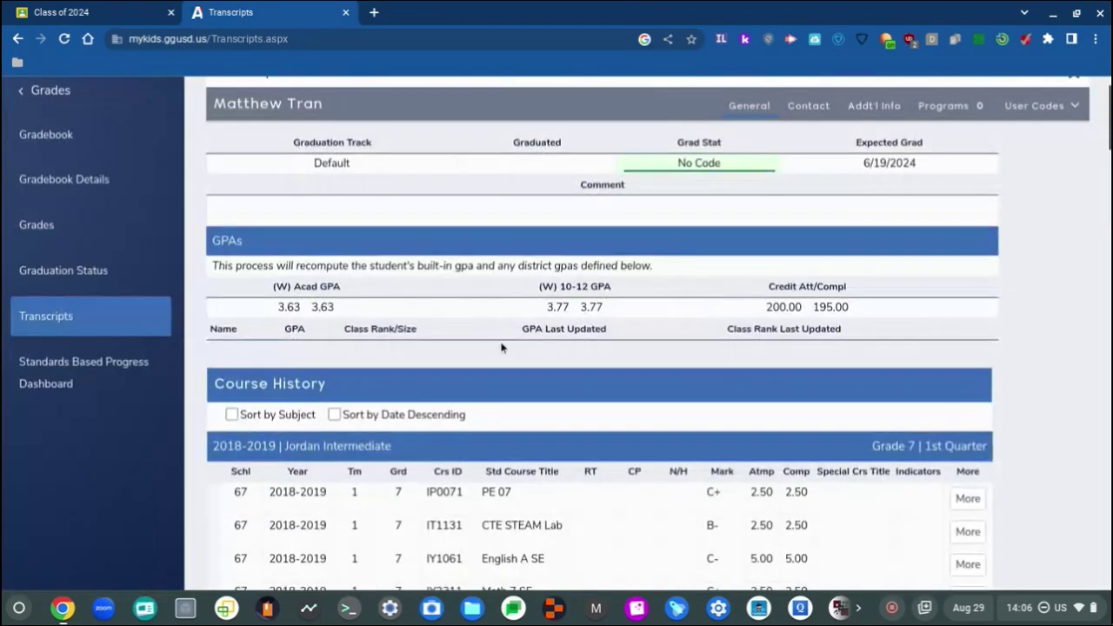
{"action": "scroll", "coordinate": [503, 339], "scroll_direction": "down", "scroll_amount": 2}
{"action": "scroll", "coordinate": [519, 446], "scroll_direction": "down", "scroll_amount": 1}
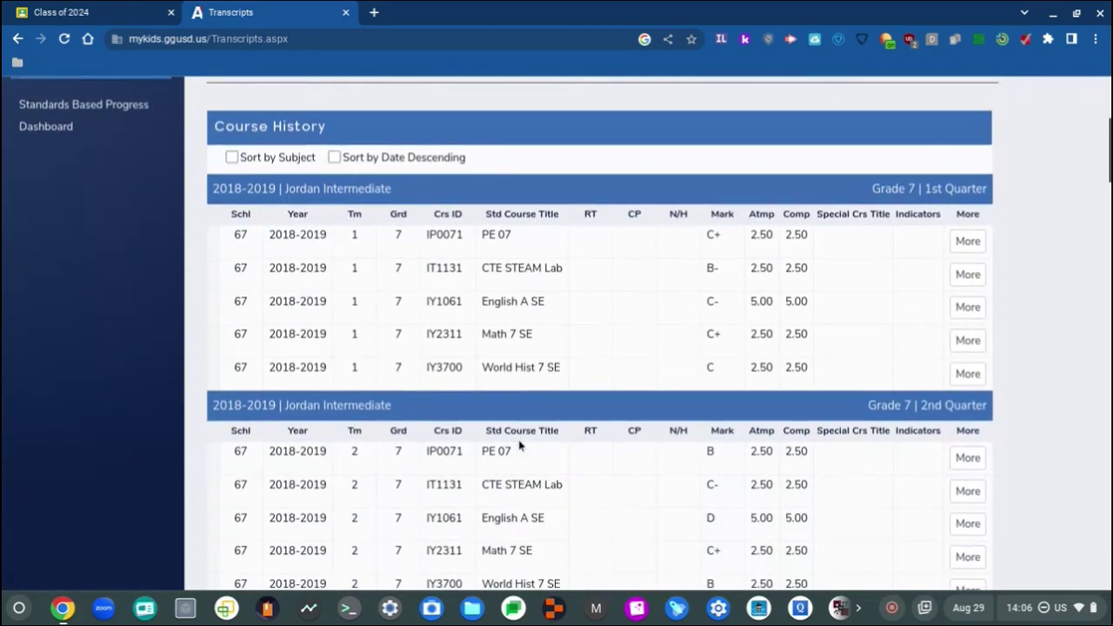
{"action": "scroll", "coordinate": [394, 301], "scroll_direction": "up", "scroll_amount": 5}
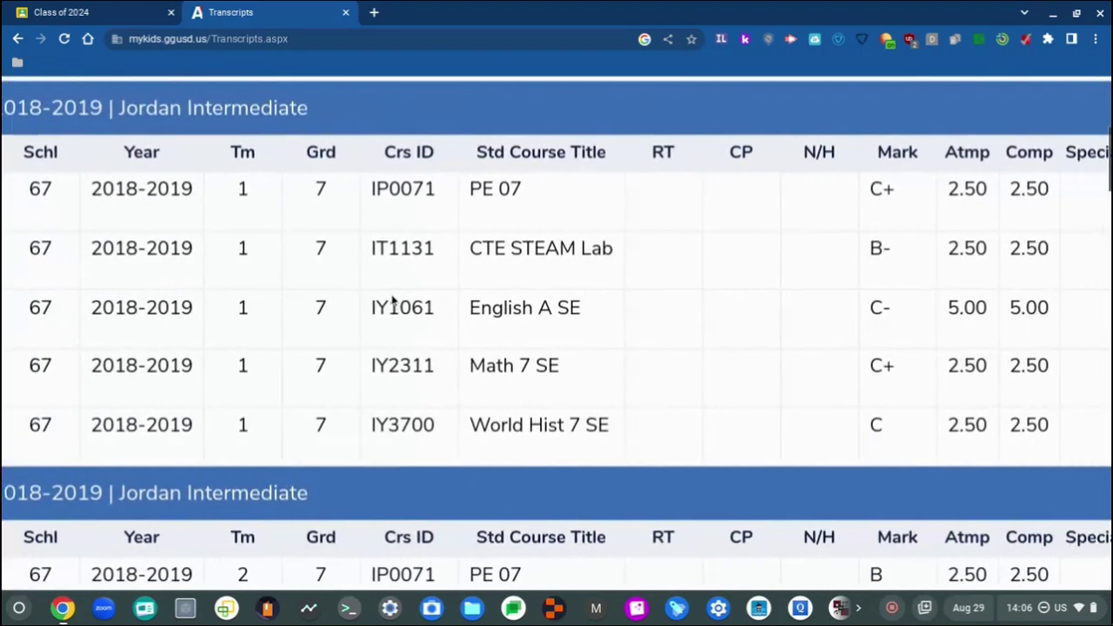
{"action": "scroll", "coordinate": [392, 295], "scroll_direction": "right", "scroll_amount": 5}
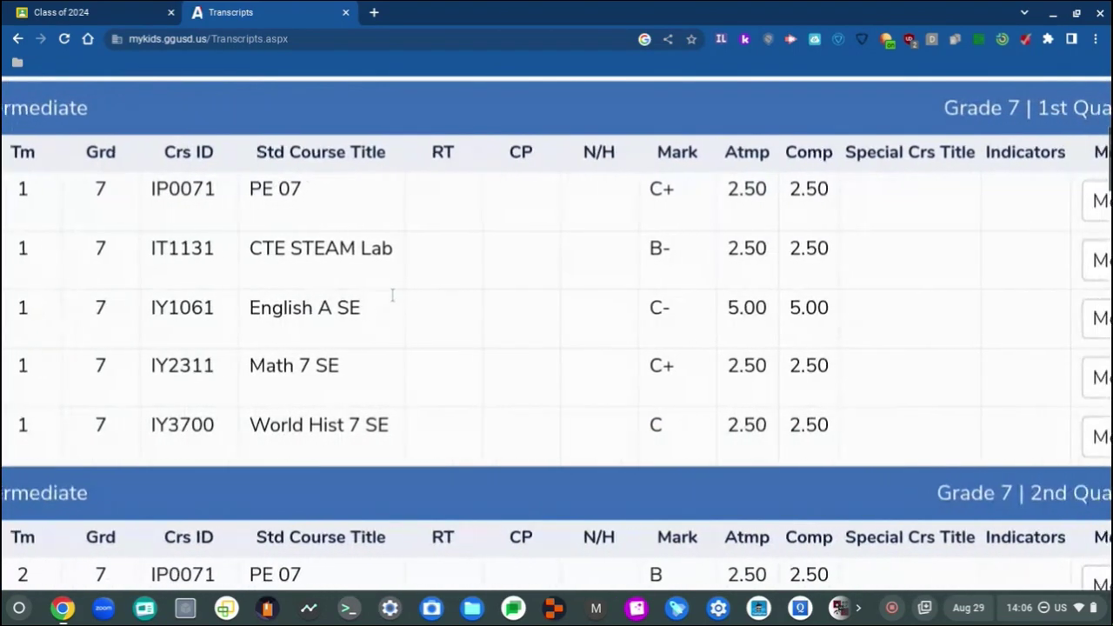
{"action": "scroll", "coordinate": [392, 295], "scroll_direction": "right", "scroll_amount": 2}
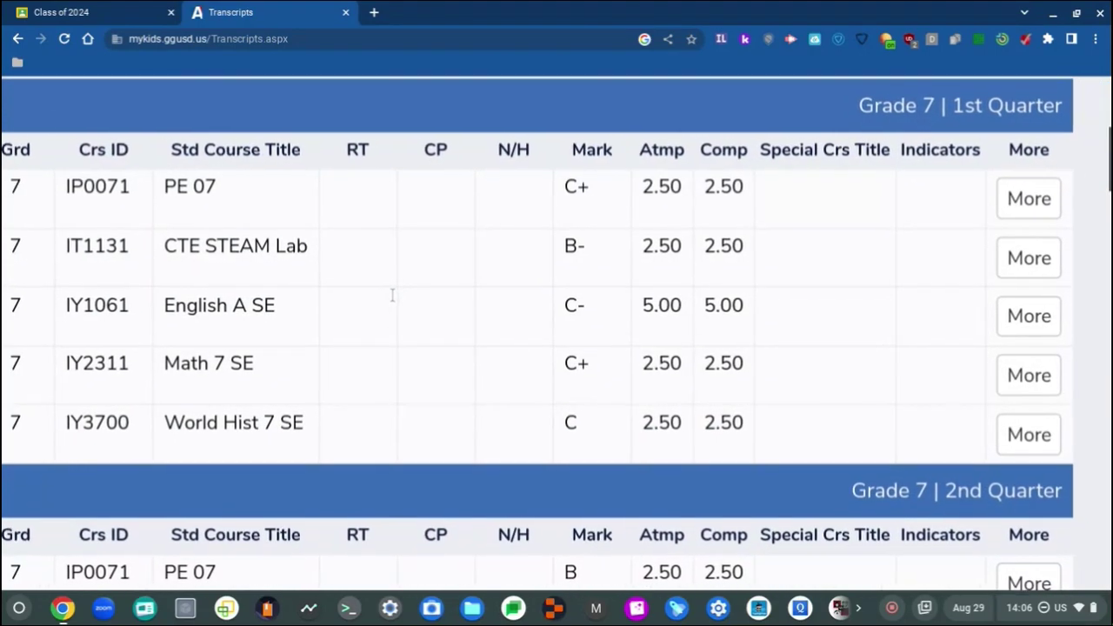
{"action": "scroll", "coordinate": [392, 296], "scroll_direction": "left", "scroll_amount": 2}
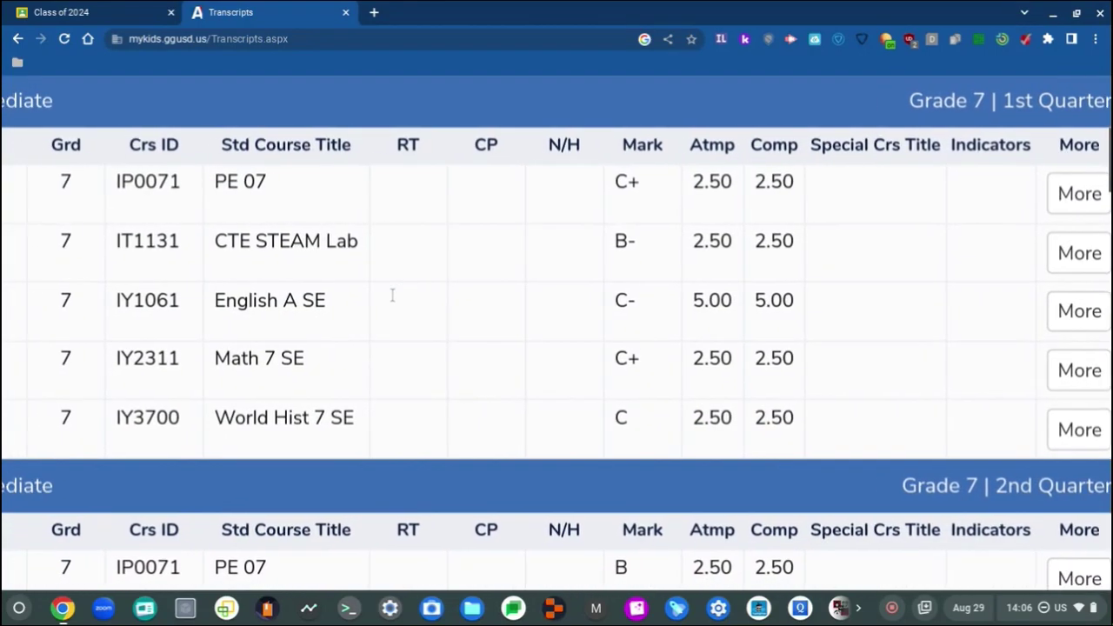
{"action": "scroll", "coordinate": [392, 296], "scroll_direction": "left", "scroll_amount": 1}
{"action": "scroll", "coordinate": [392, 296], "scroll_direction": "right", "scroll_amount": 1}
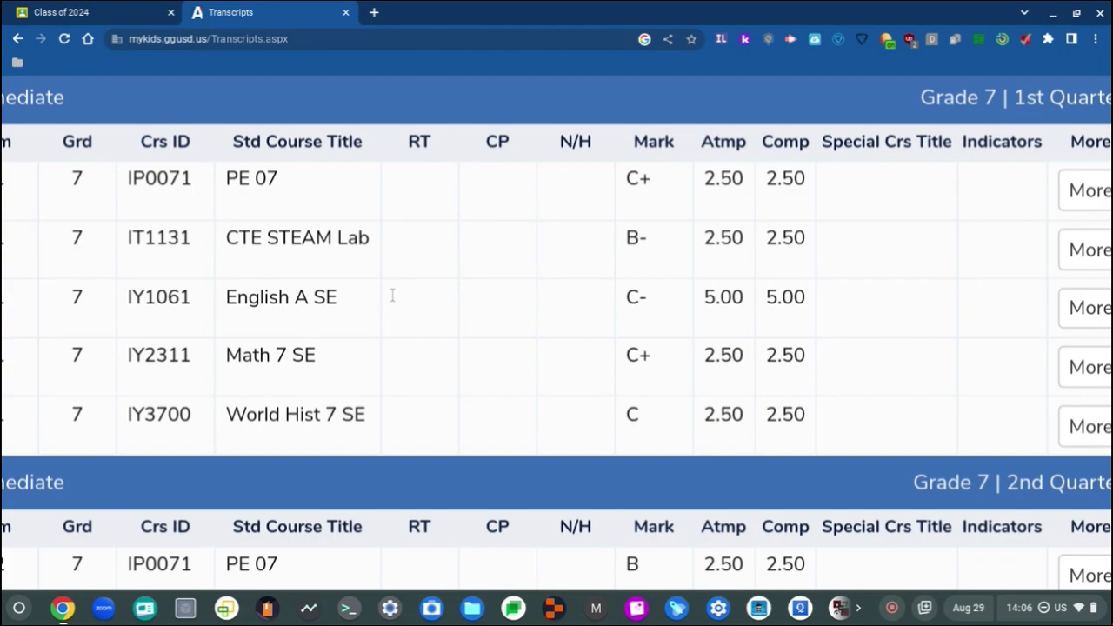
{"action": "scroll", "coordinate": [392, 296], "scroll_direction": "left", "scroll_amount": 3}
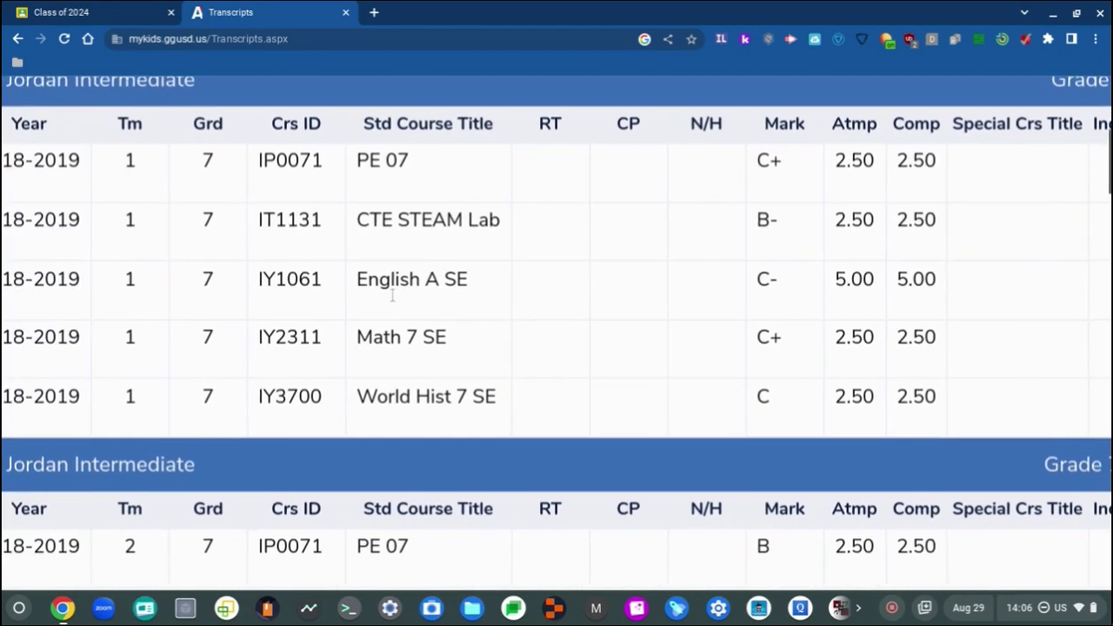
{"action": "scroll", "coordinate": [392, 297], "scroll_direction": "down", "scroll_amount": 2}
{"action": "scroll", "coordinate": [392, 297], "scroll_direction": "down", "scroll_amount": 2}
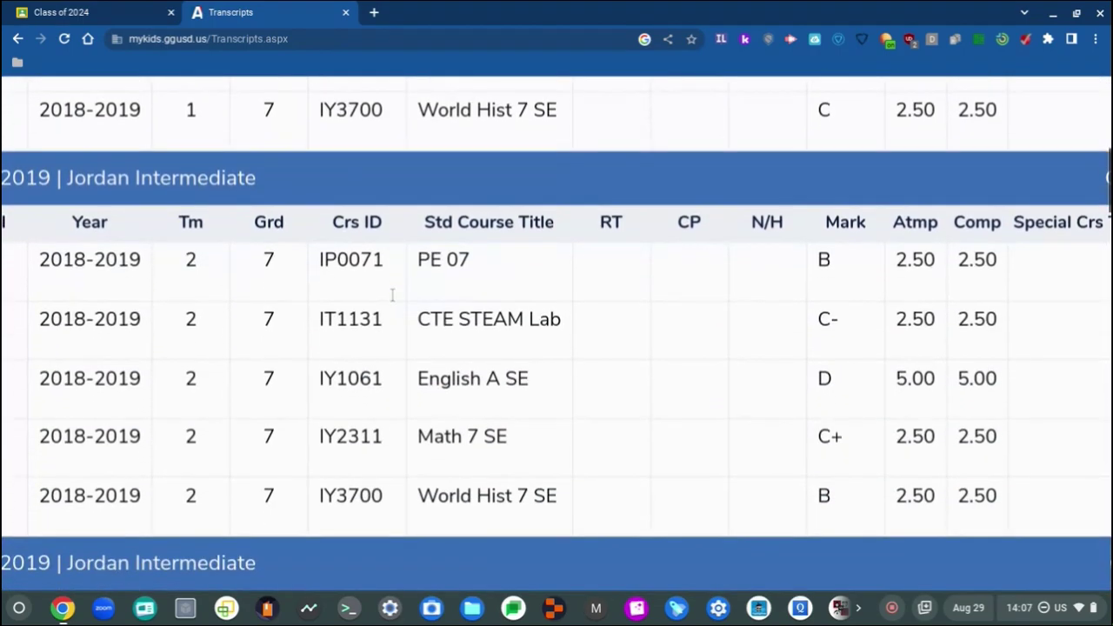
{"action": "scroll", "coordinate": [392, 296], "scroll_direction": "left", "scroll_amount": 3}
{"action": "scroll", "coordinate": [392, 297], "scroll_direction": "up", "scroll_amount": 4}
{"action": "scroll", "coordinate": [392, 297], "scroll_direction": "down", "scroll_amount": 8}
{"action": "scroll", "coordinate": [393, 296], "scroll_direction": "up", "scroll_amount": 2}
{"action": "scroll", "coordinate": [392, 297], "scroll_direction": "down", "scroll_amount": 6}
{"action": "scroll", "coordinate": [392, 296], "scroll_direction": "up", "scroll_amount": 2}
{"action": "scroll", "coordinate": [392, 296], "scroll_direction": "up", "scroll_amount": 1}
{"action": "scroll", "coordinate": [392, 297], "scroll_direction": "down", "scroll_amount": 1}
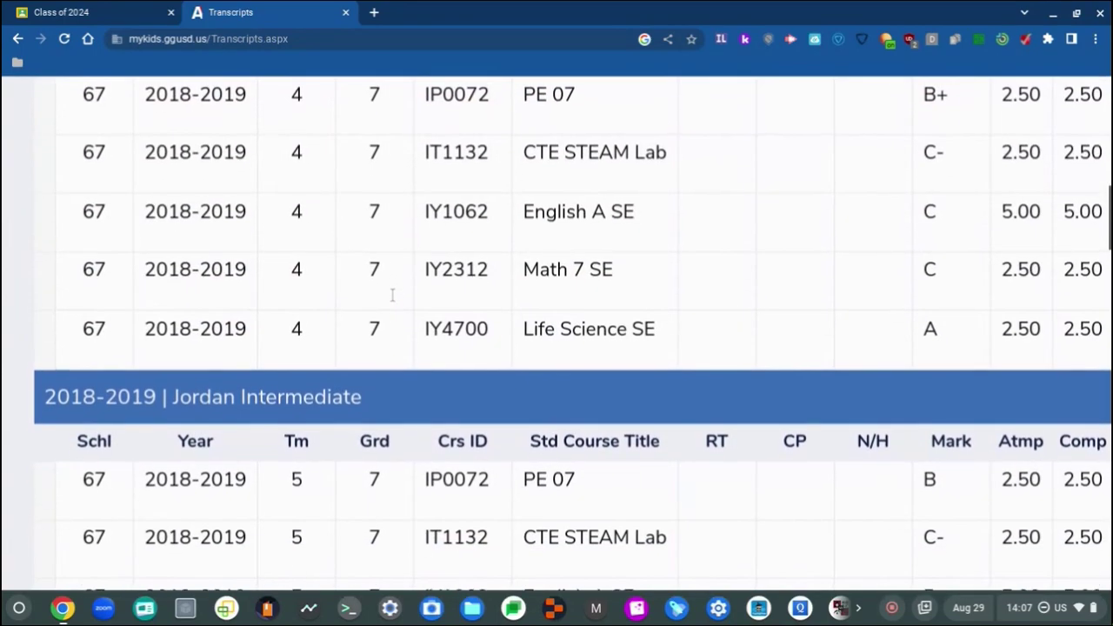
{"action": "scroll", "coordinate": [393, 297], "scroll_direction": "down", "scroll_amount": 1}
{"action": "scroll", "coordinate": [392, 297], "scroll_direction": "right", "scroll_amount": 2}
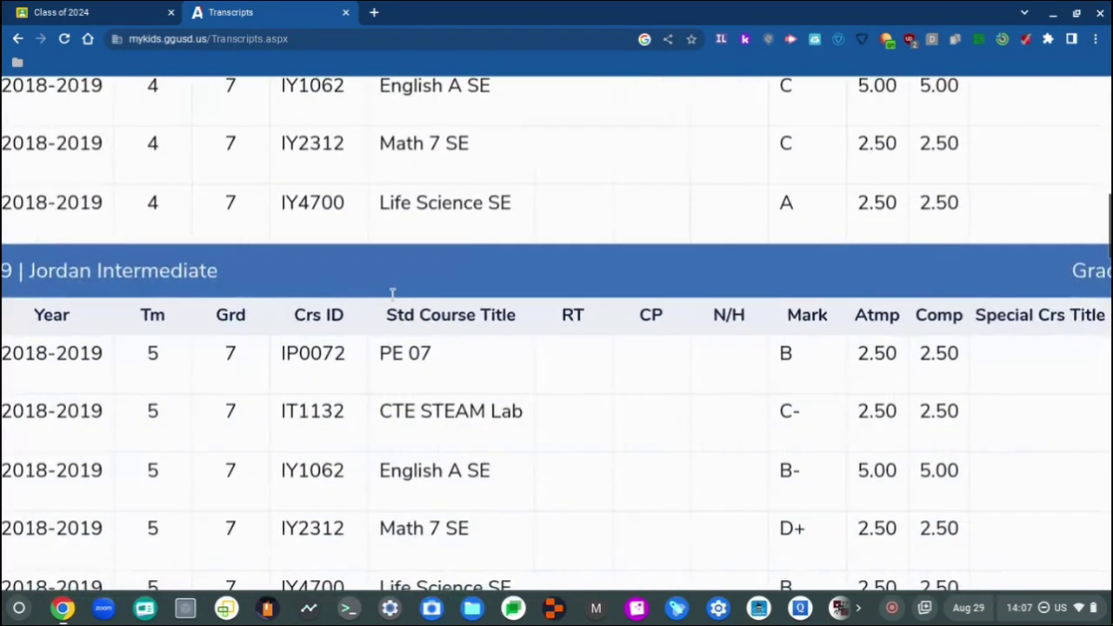
{"action": "scroll", "coordinate": [392, 297], "scroll_direction": "down", "scroll_amount": 3}
{"action": "scroll", "coordinate": [393, 296], "scroll_direction": "down", "scroll_amount": 4}
{"action": "scroll", "coordinate": [392, 297], "scroll_direction": "left", "scroll_amount": 1}
{"action": "scroll", "coordinate": [393, 296], "scroll_direction": "up", "scroll_amount": 1}
{"action": "scroll", "coordinate": [392, 297], "scroll_direction": "down", "scroll_amount": 1}
Step: Continue down the transcript to the 2020-2021 Bolsa Grande H.S. grade 9 term 6 courses and marks
{"action": "scroll", "coordinate": [393, 297], "scroll_direction": "right", "scroll_amount": 1}
{"action": "scroll", "coordinate": [393, 297], "scroll_direction": "up", "scroll_amount": 5}
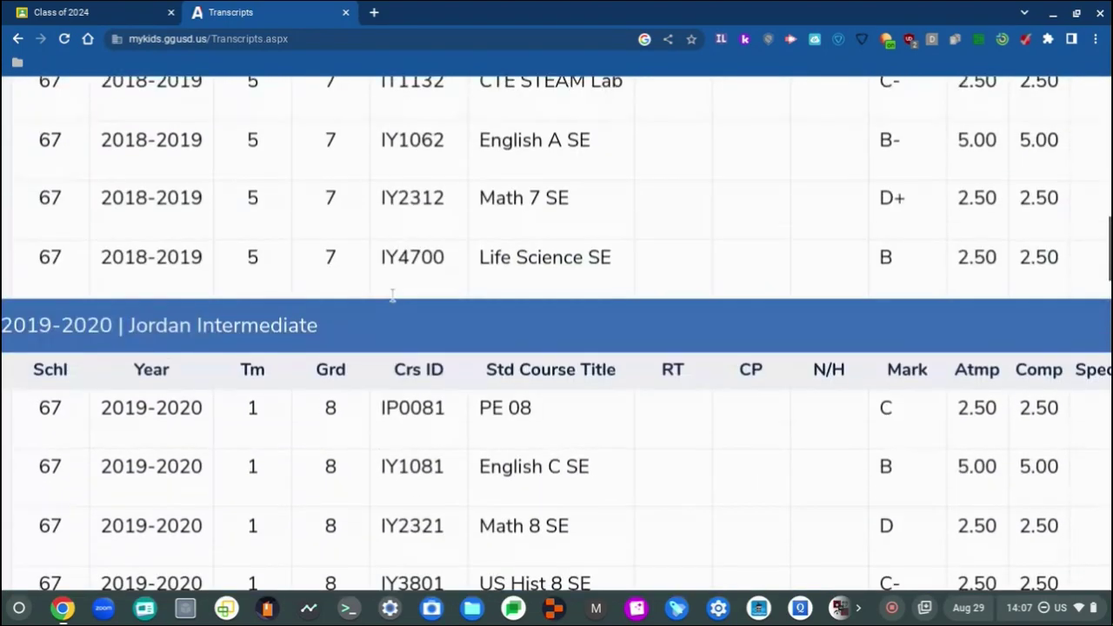
{"action": "scroll", "coordinate": [392, 297], "scroll_direction": "down", "scroll_amount": 4}
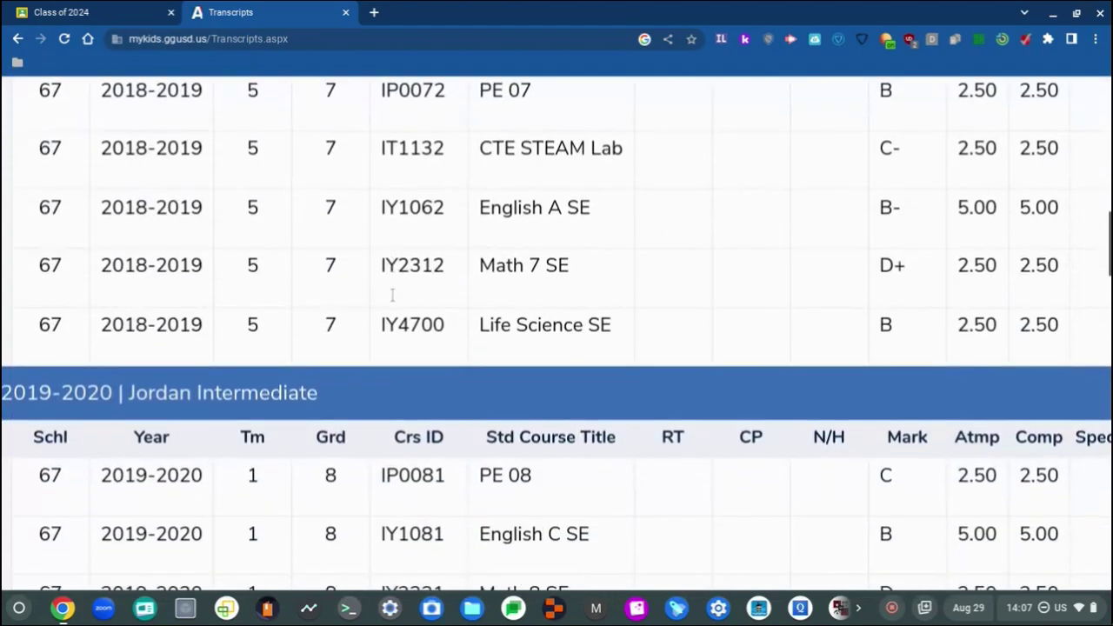
{"action": "scroll", "coordinate": [393, 297], "scroll_direction": "up", "scroll_amount": 1}
{"action": "scroll", "coordinate": [392, 296], "scroll_direction": "up", "scroll_amount": 1}
{"action": "scroll", "coordinate": [393, 296], "scroll_direction": "down", "scroll_amount": 1}
{"action": "scroll", "coordinate": [392, 297], "scroll_direction": "up", "scroll_amount": 1}
{"action": "scroll", "coordinate": [392, 297], "scroll_direction": "down", "scroll_amount": 1}
{"action": "scroll", "coordinate": [392, 294], "scroll_direction": "right", "scroll_amount": 1}
{"action": "scroll", "coordinate": [392, 294], "scroll_direction": "up", "scroll_amount": 2}
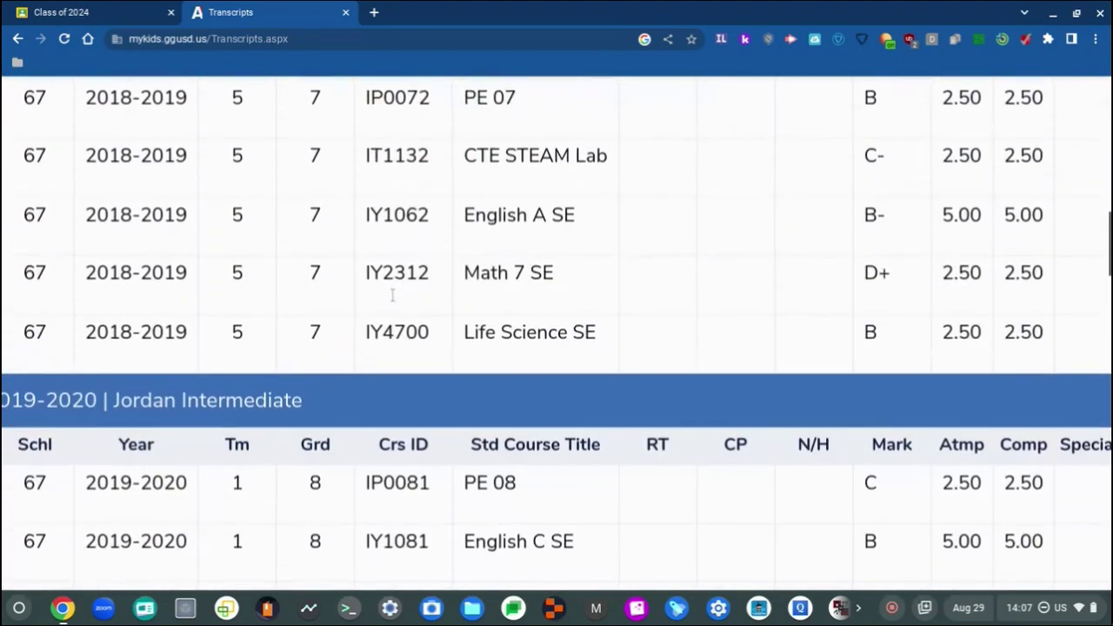
{"action": "scroll", "coordinate": [393, 294], "scroll_direction": "down", "scroll_amount": 3}
{"action": "scroll", "coordinate": [392, 295], "scroll_direction": "up", "scroll_amount": 3}
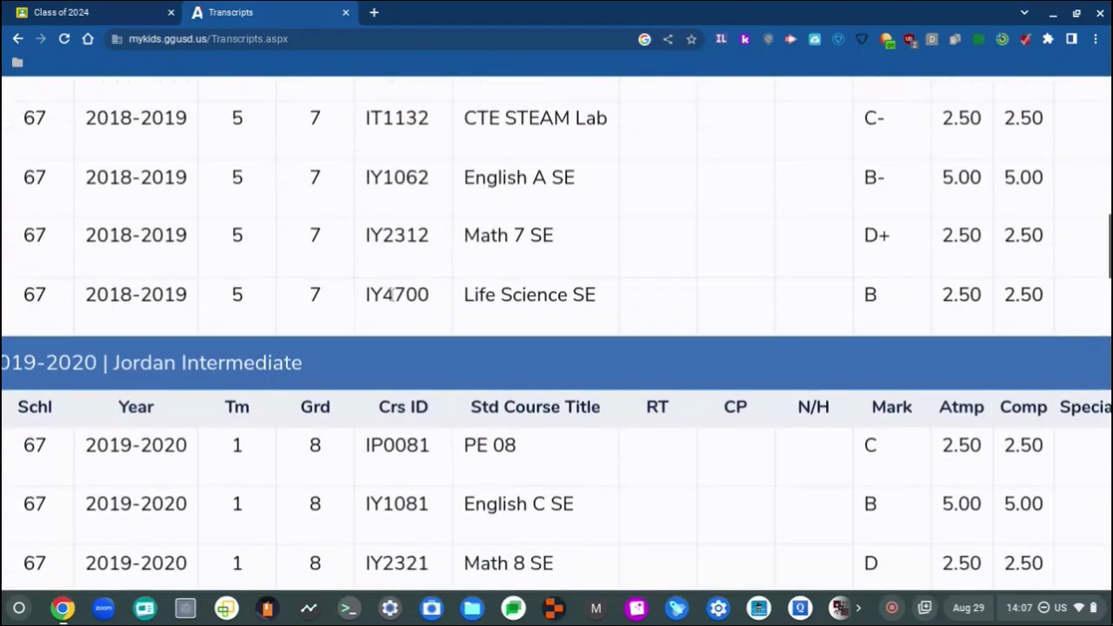
{"action": "scroll", "coordinate": [392, 295], "scroll_direction": "down", "scroll_amount": 4}
{"action": "scroll", "coordinate": [393, 295], "scroll_direction": "up", "scroll_amount": 5}
{"action": "scroll", "coordinate": [392, 296], "scroll_direction": "down", "scroll_amount": 10}
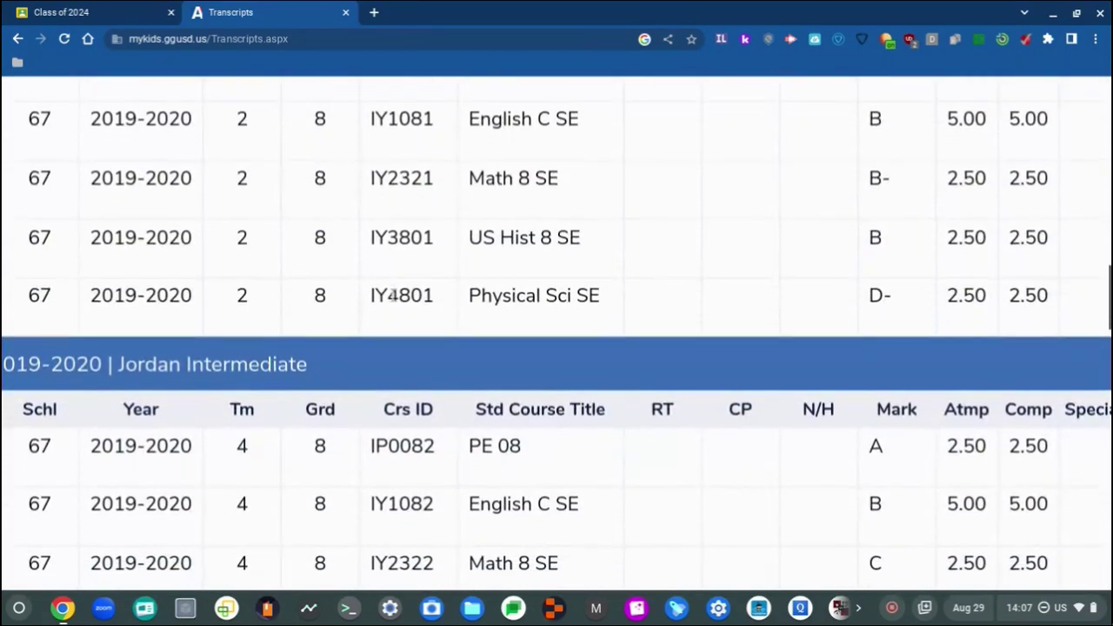
{"action": "scroll", "coordinate": [392, 294], "scroll_direction": "left", "scroll_amount": 1}
{"action": "scroll", "coordinate": [392, 294], "scroll_direction": "down", "scroll_amount": 2}
{"action": "scroll", "coordinate": [392, 293], "scroll_direction": "right", "scroll_amount": 1}
{"action": "scroll", "coordinate": [392, 294], "scroll_direction": "left", "scroll_amount": 3}
{"action": "scroll", "coordinate": [392, 295], "scroll_direction": "up", "scroll_amount": 1}
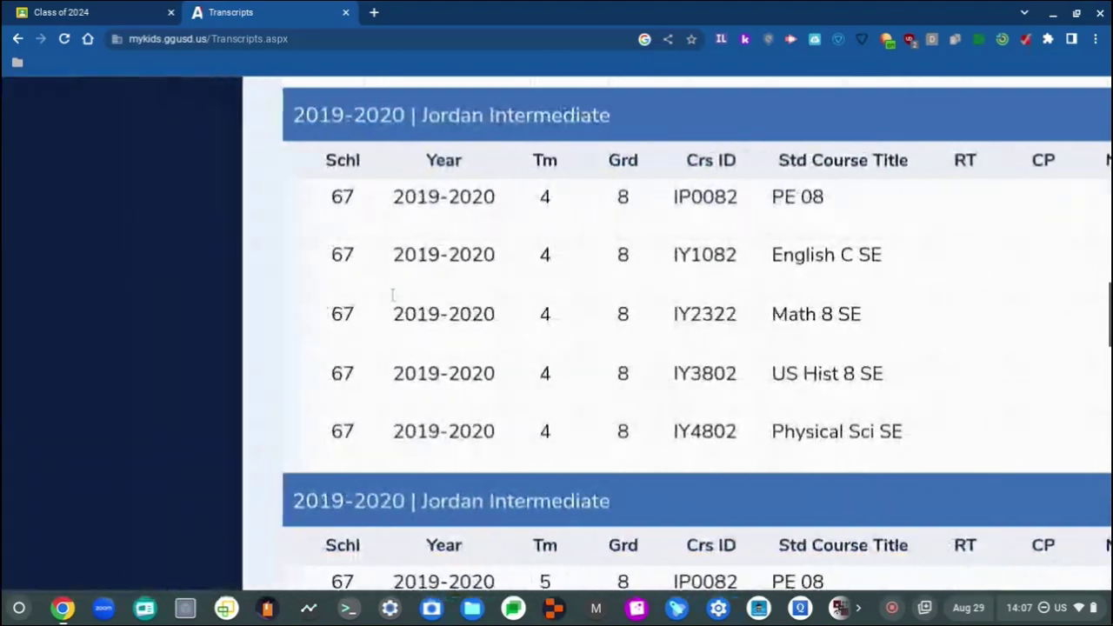
{"action": "scroll", "coordinate": [392, 295], "scroll_direction": "right", "scroll_amount": 8}
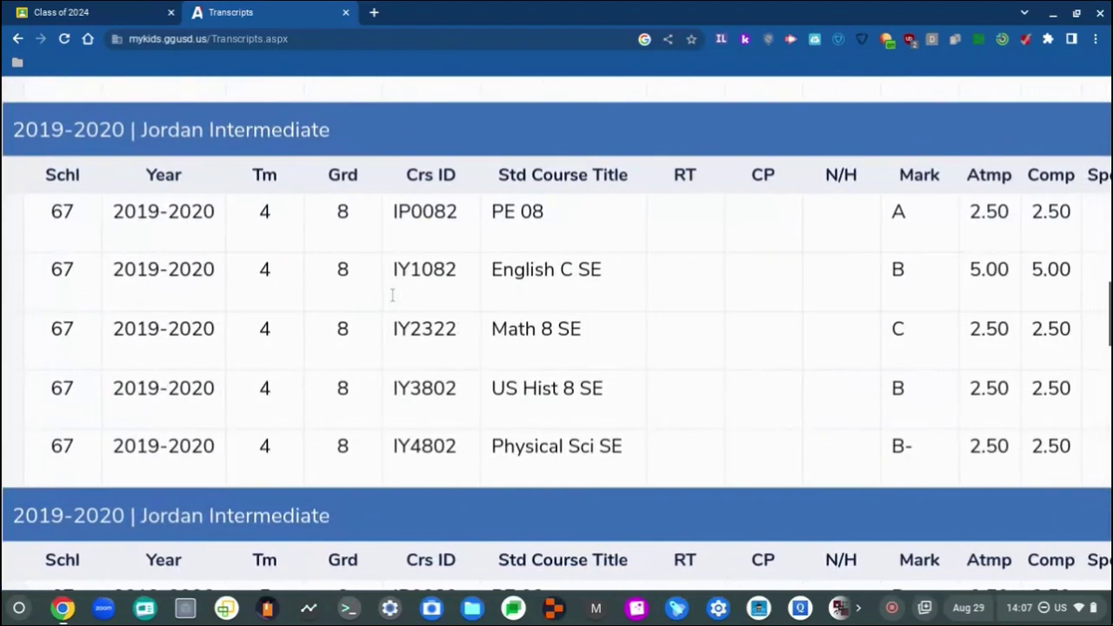
{"action": "scroll", "coordinate": [392, 294], "scroll_direction": "left", "scroll_amount": 1}
{"action": "scroll", "coordinate": [392, 296], "scroll_direction": "left", "scroll_amount": 5}
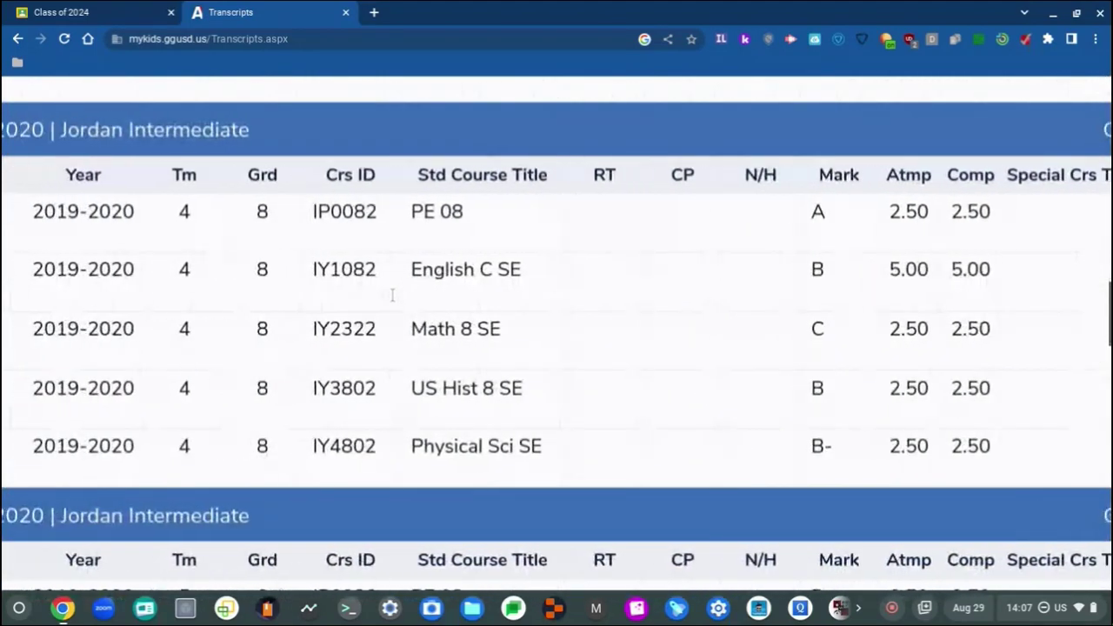
{"action": "scroll", "coordinate": [393, 295], "scroll_direction": "down", "scroll_amount": 2}
{"action": "scroll", "coordinate": [392, 296], "scroll_direction": "down", "scroll_amount": 3}
{"action": "scroll", "coordinate": [392, 296], "scroll_direction": "right", "scroll_amount": 1}
{"action": "scroll", "coordinate": [392, 296], "scroll_direction": "left", "scroll_amount": 2}
{"action": "scroll", "coordinate": [392, 296], "scroll_direction": "down", "scroll_amount": 4}
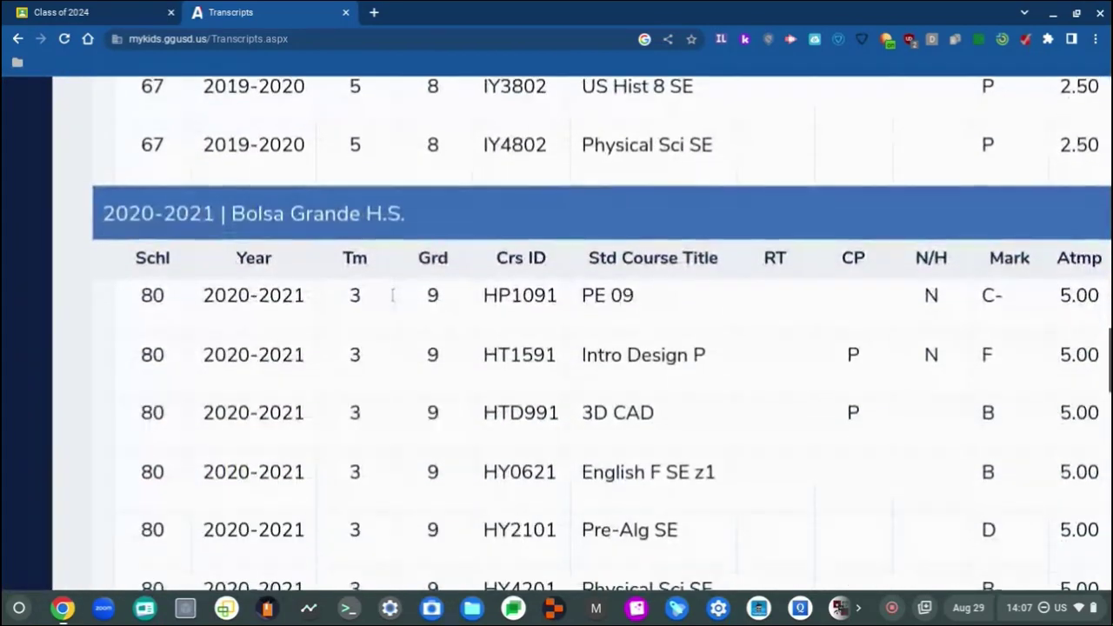
{"action": "scroll", "coordinate": [392, 295], "scroll_direction": "down", "scroll_amount": 1}
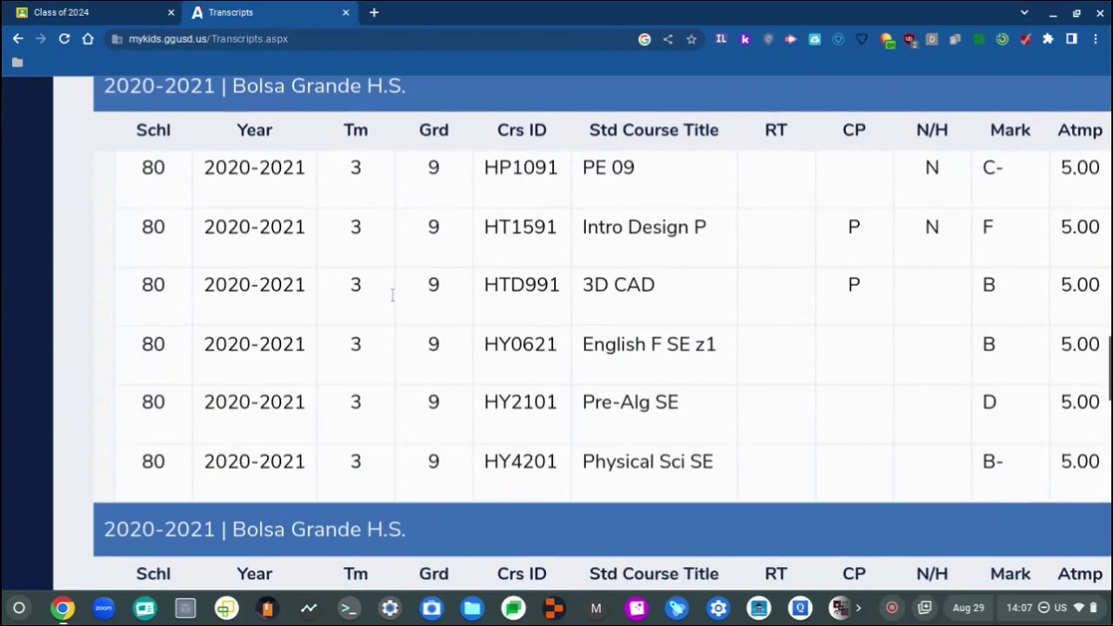
{"action": "scroll", "coordinate": [642, 400], "scroll_direction": "right", "scroll_amount": 5}
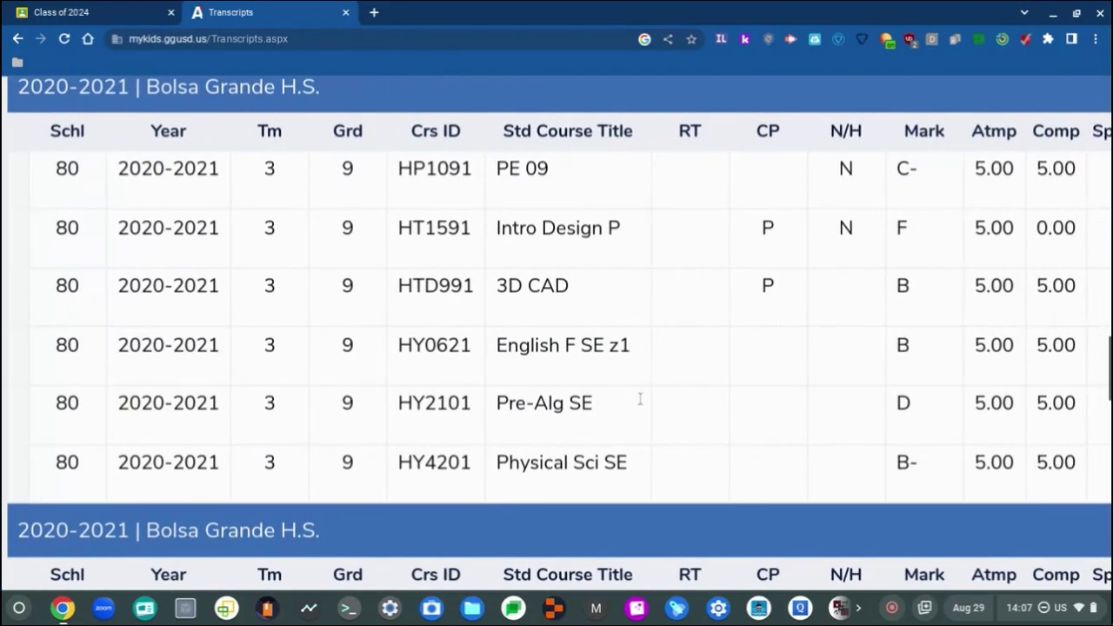
{"action": "scroll", "coordinate": [642, 400], "scroll_direction": "left", "scroll_amount": 4}
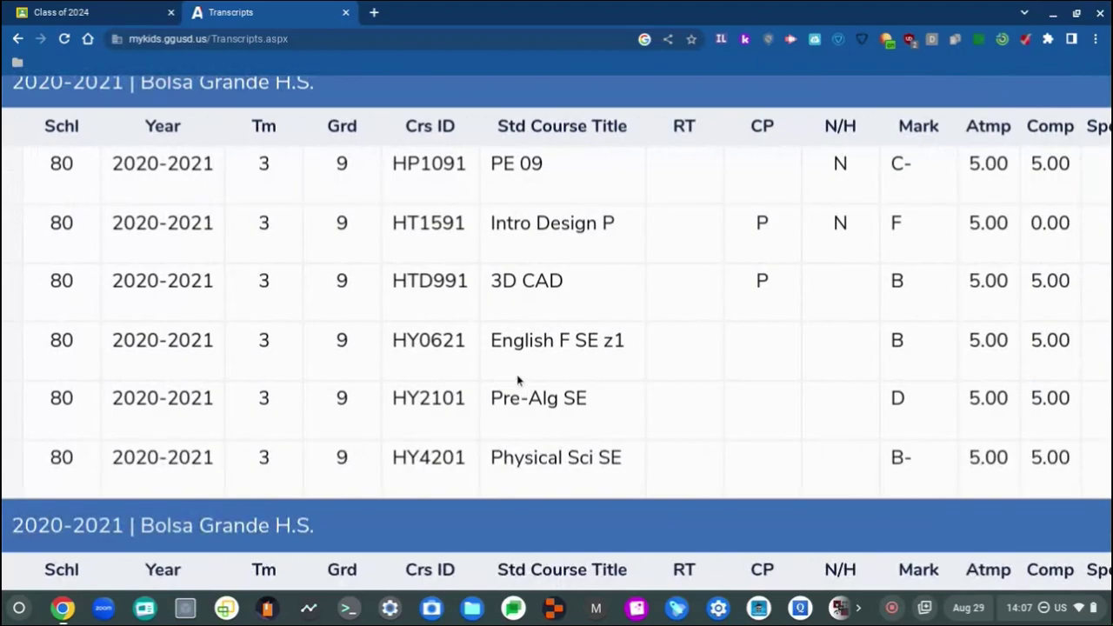
{"action": "scroll", "coordinate": [518, 380], "scroll_direction": "up", "scroll_amount": 4}
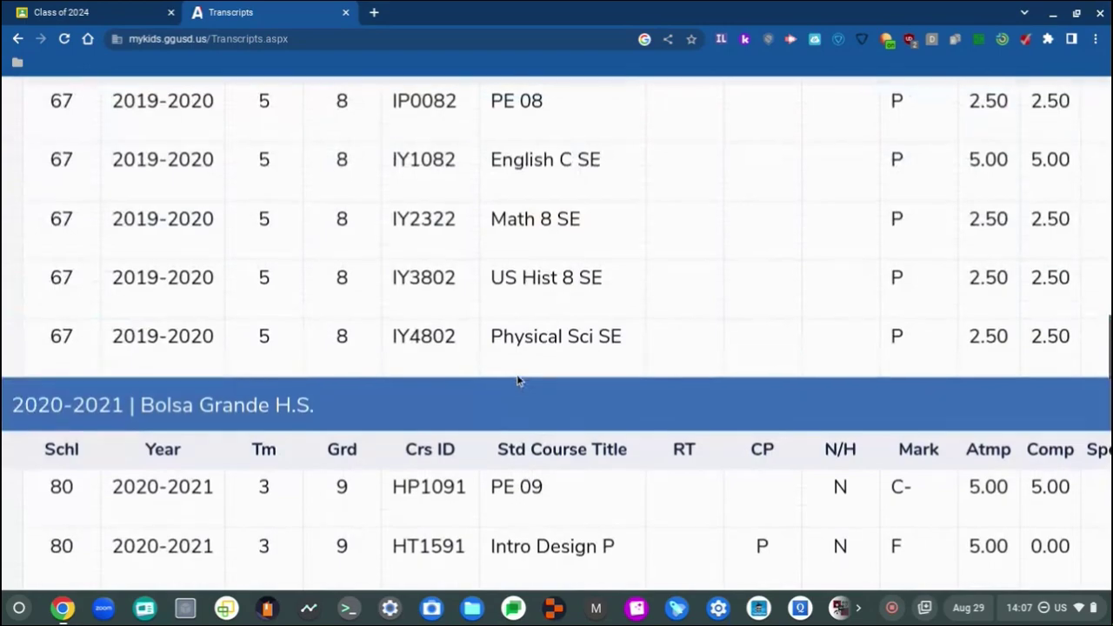
{"action": "scroll", "coordinate": [517, 380], "scroll_direction": "down", "scroll_amount": 2}
{"action": "scroll", "coordinate": [517, 380], "scroll_direction": "down", "scroll_amount": 1}
{"action": "scroll", "coordinate": [517, 380], "scroll_direction": "up", "scroll_amount": 5}
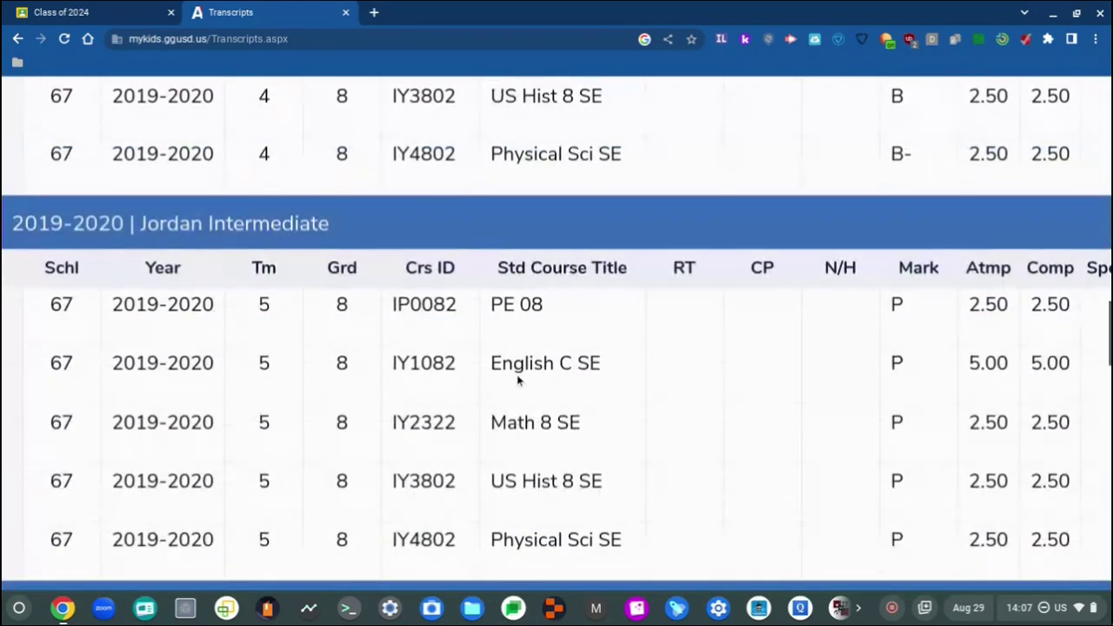
{"action": "scroll", "coordinate": [517, 380], "scroll_direction": "down", "scroll_amount": 2}
{"action": "scroll", "coordinate": [518, 380], "scroll_direction": "down", "scroll_amount": 6}
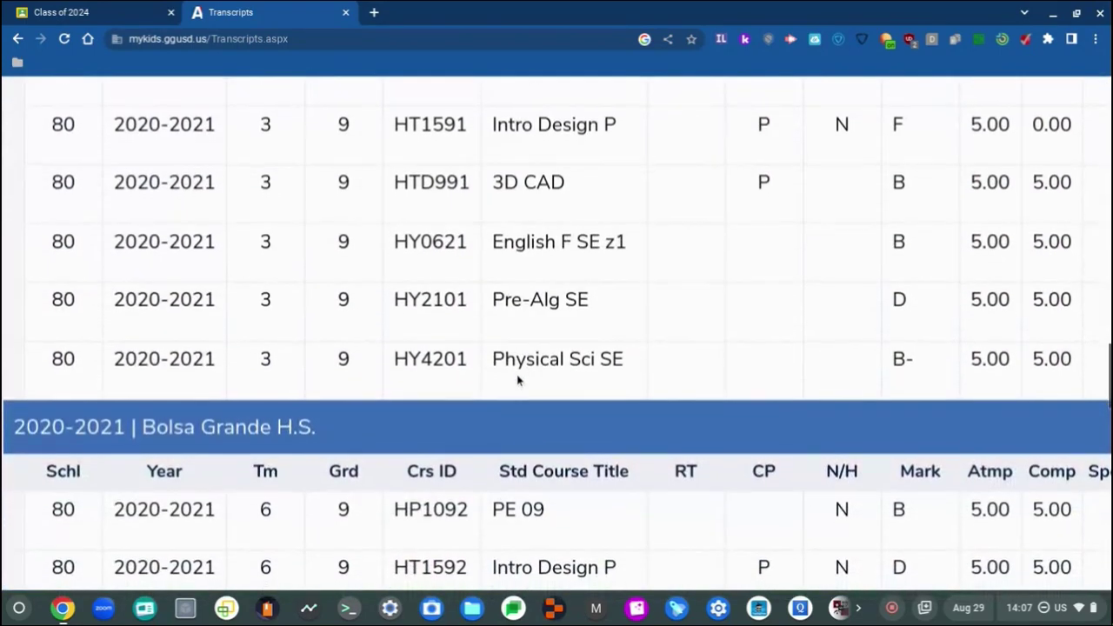
{"action": "scroll", "coordinate": [519, 380], "scroll_direction": "down", "scroll_amount": 1}
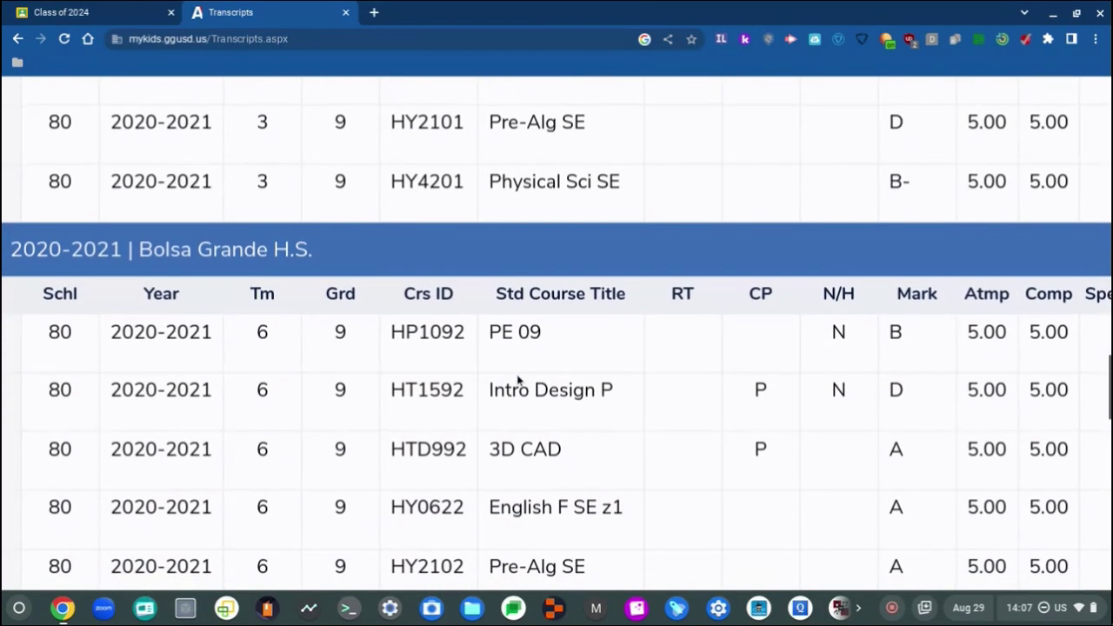
{"action": "scroll", "coordinate": [518, 381], "scroll_direction": "left", "scroll_amount": 1}
{"action": "scroll", "coordinate": [518, 380], "scroll_direction": "down", "scroll_amount": 1}
Step: Scroll through the 2022-2023 grade 11 rows and legend, then back up to grade 11 term 3
{"action": "scroll", "coordinate": [517, 380], "scroll_direction": "down", "scroll_amount": 1}
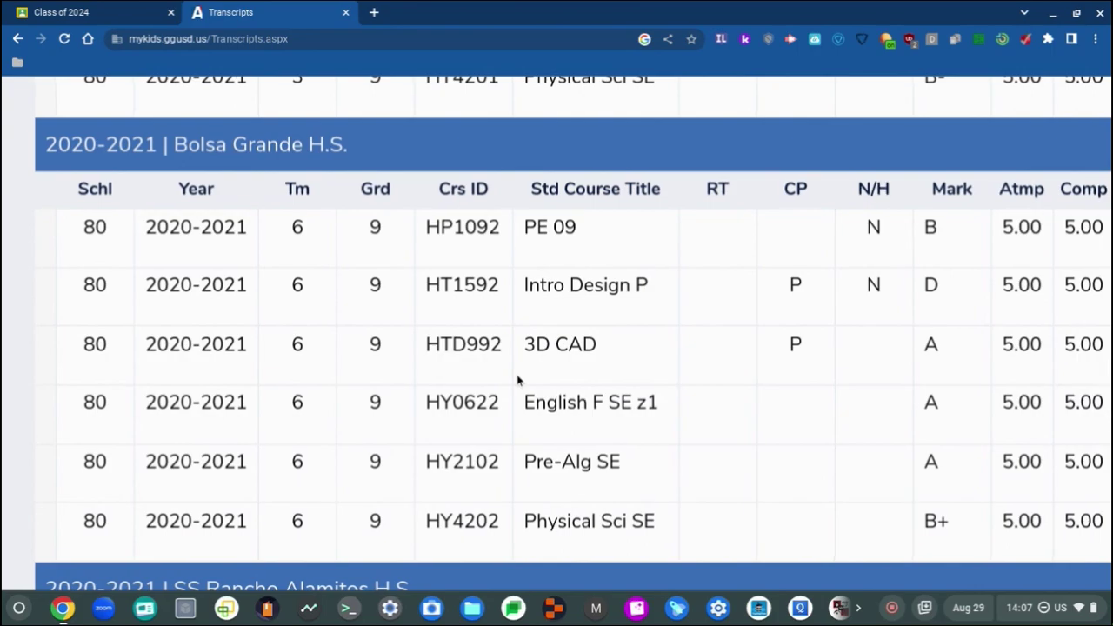
{"action": "scroll", "coordinate": [517, 381], "scroll_direction": "down", "scroll_amount": 4}
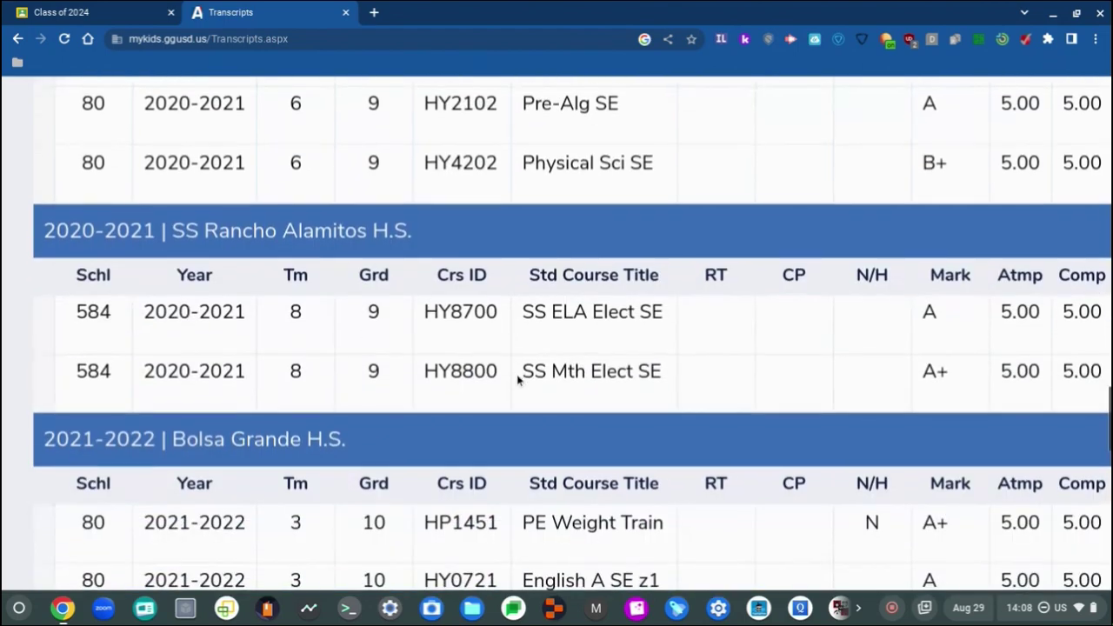
{"action": "scroll", "coordinate": [518, 380], "scroll_direction": "right", "scroll_amount": 2}
{"action": "scroll", "coordinate": [517, 380], "scroll_direction": "down", "scroll_amount": 3}
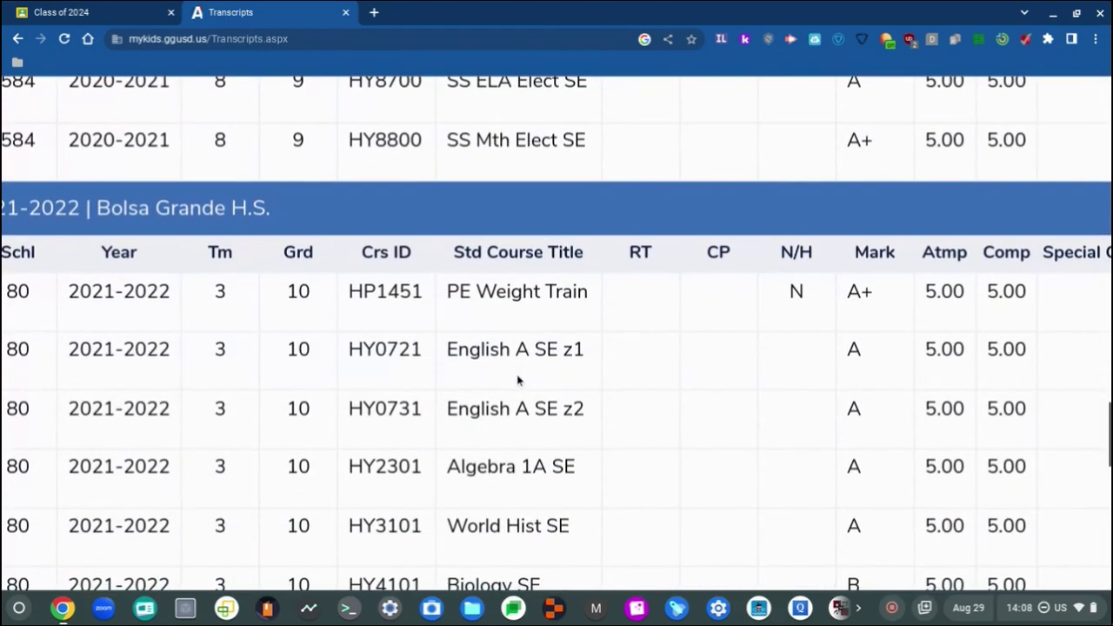
{"action": "scroll", "coordinate": [517, 380], "scroll_direction": "left", "scroll_amount": 1}
{"action": "scroll", "coordinate": [517, 380], "scroll_direction": "down", "scroll_amount": 3}
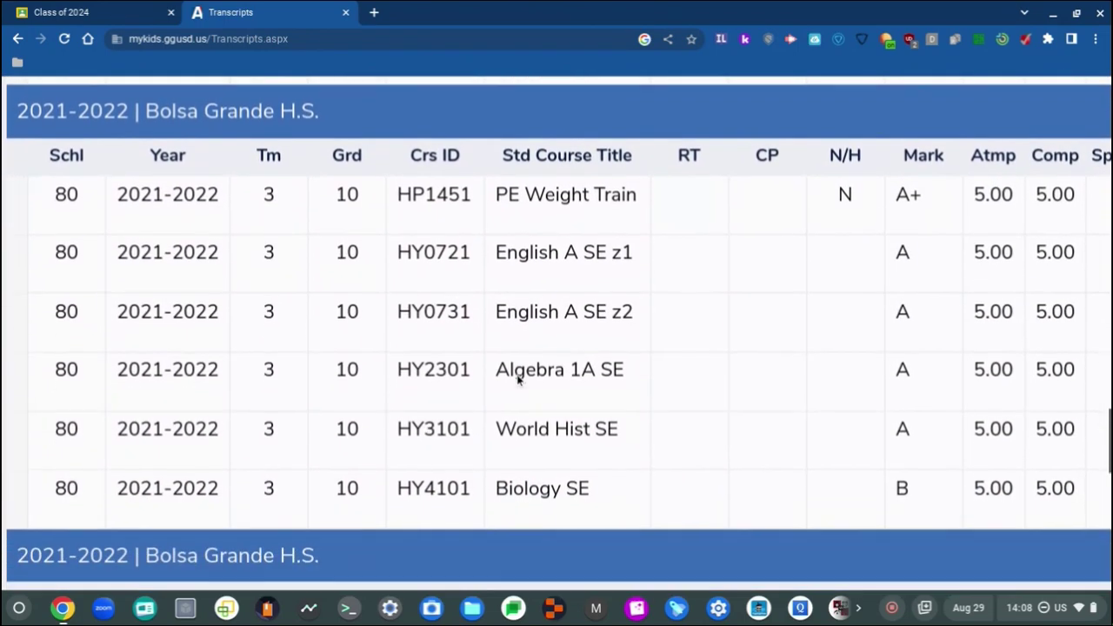
{"action": "scroll", "coordinate": [518, 381], "scroll_direction": "down", "scroll_amount": 10}
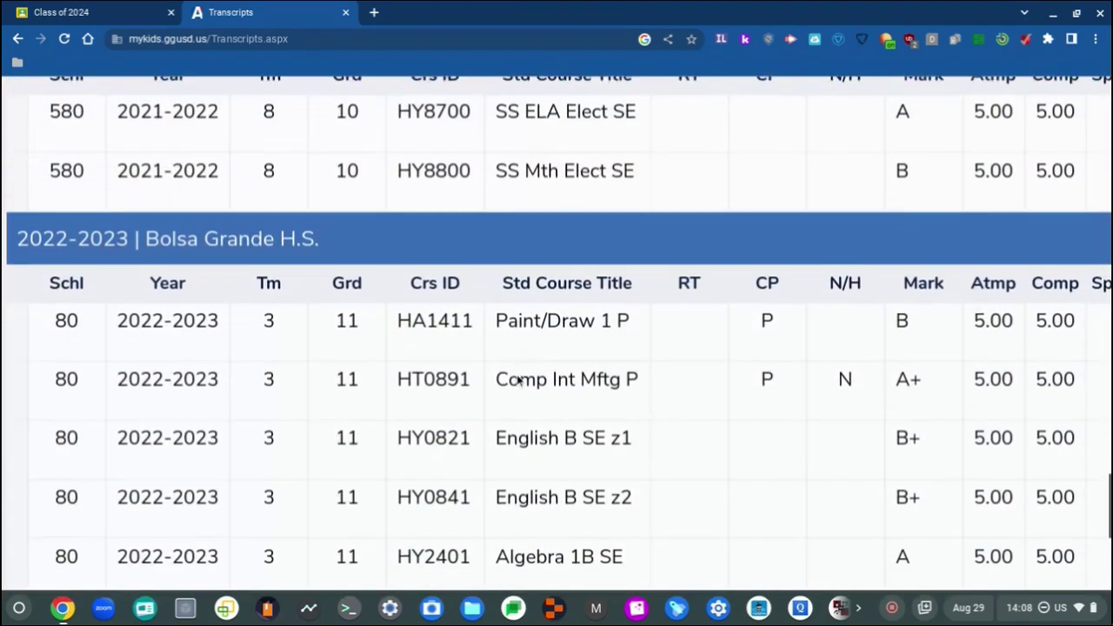
{"action": "scroll", "coordinate": [518, 380], "scroll_direction": "down", "scroll_amount": 6}
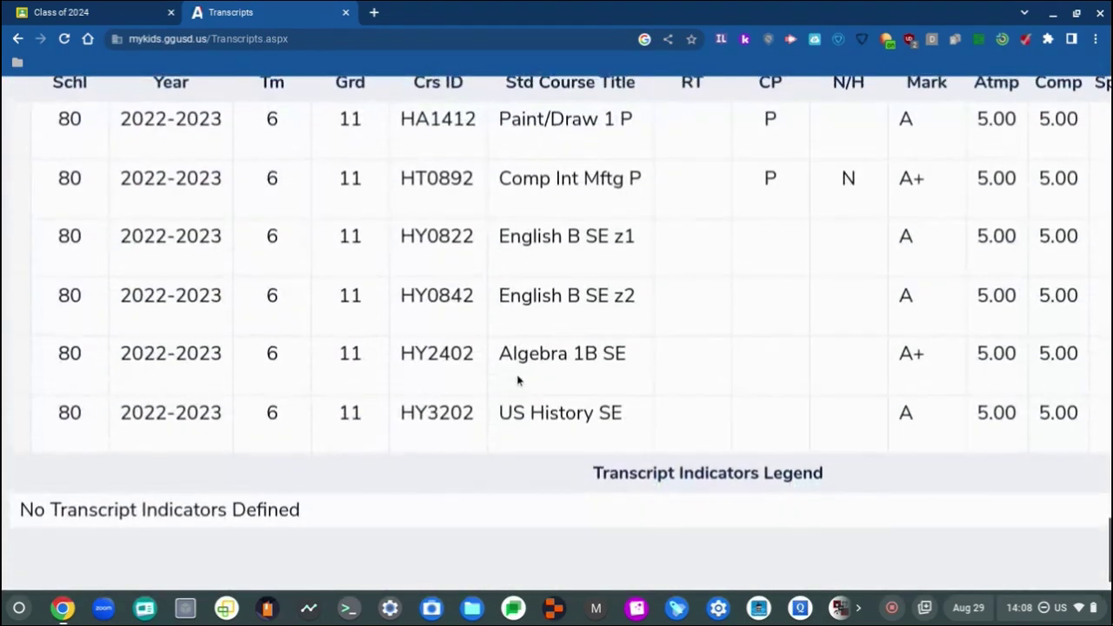
{"action": "scroll", "coordinate": [517, 380], "scroll_direction": "up", "scroll_amount": 1}
{"action": "scroll", "coordinate": [514, 383], "scroll_direction": "left", "scroll_amount": 1}
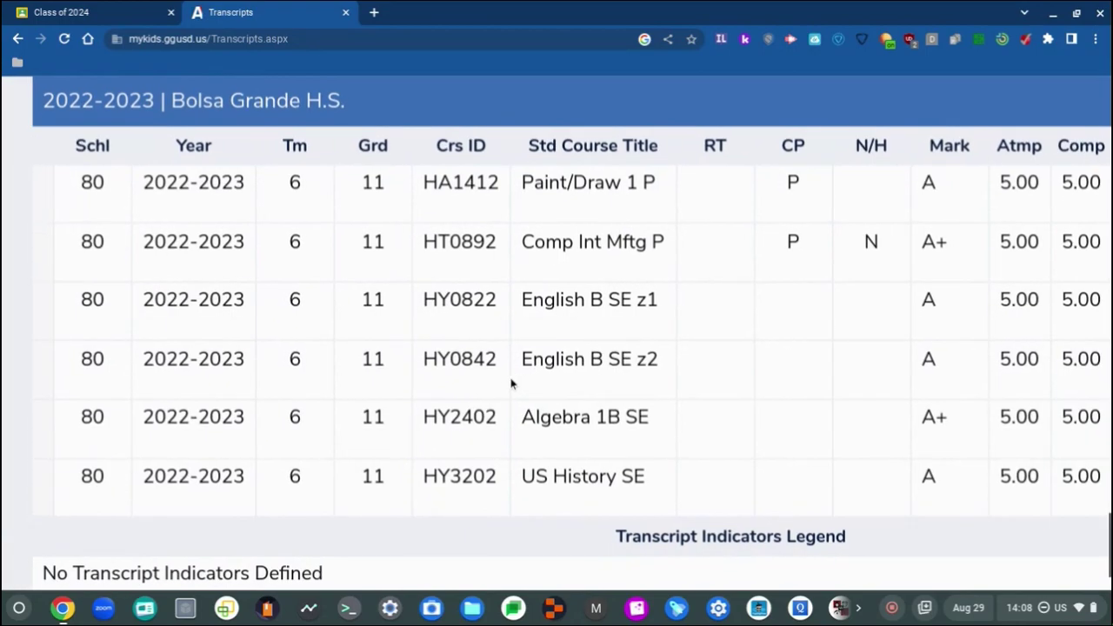
{"action": "scroll", "coordinate": [534, 236], "scroll_direction": "right", "scroll_amount": 3}
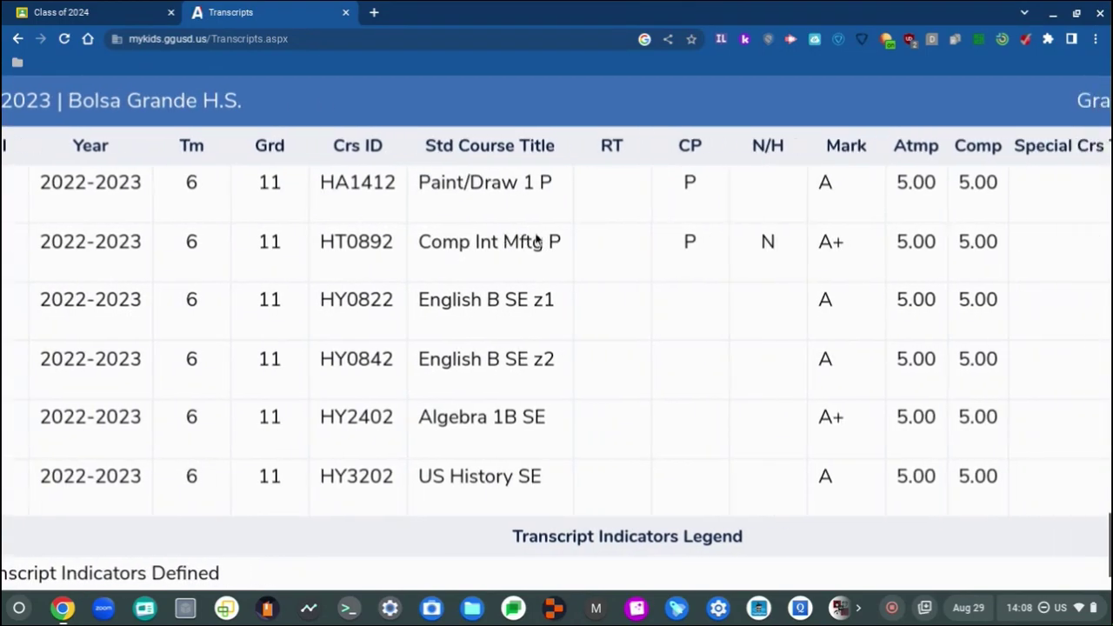
{"action": "scroll", "coordinate": [589, 82], "scroll_direction": "down", "scroll_amount": 3, "text": "ctrl"}
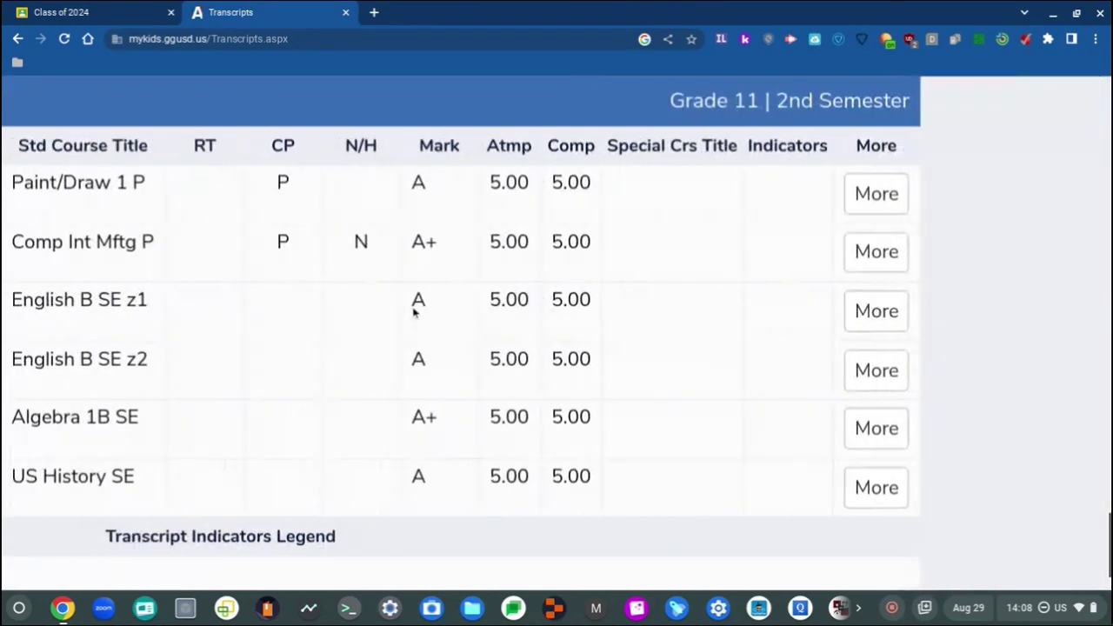
{"action": "scroll", "coordinate": [414, 313], "scroll_direction": "up", "scroll_amount": 3, "text": "ctrl"}
{"action": "scroll", "coordinate": [508, 405], "scroll_direction": "left", "scroll_amount": 1}
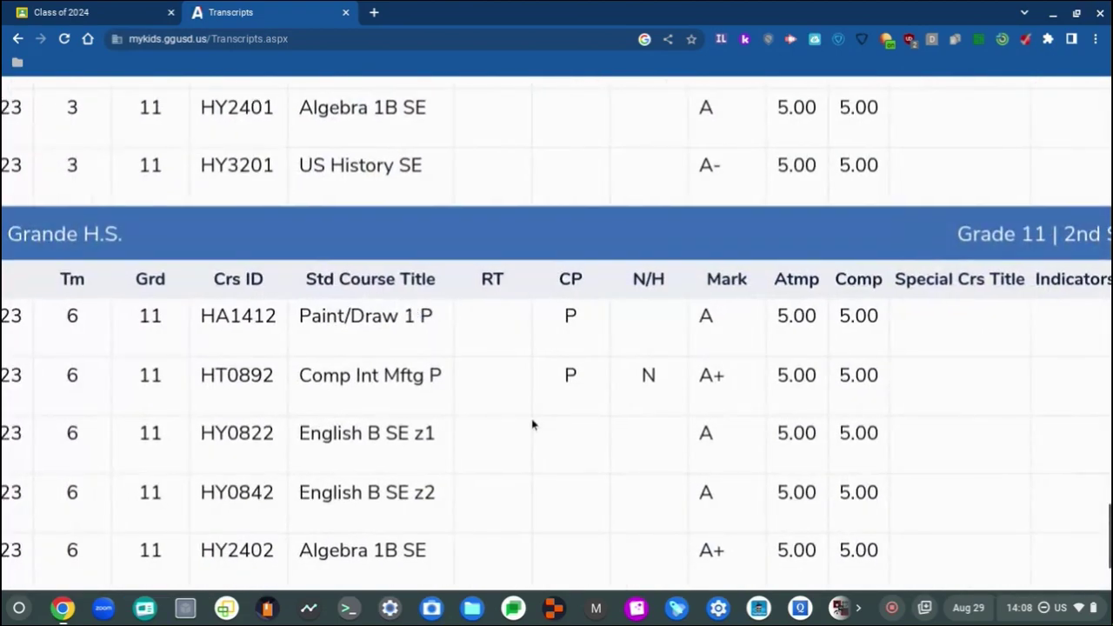
{"action": "scroll", "coordinate": [533, 425], "scroll_direction": "up", "scroll_amount": 4}
{"action": "scroll", "coordinate": [534, 424], "scroll_direction": "down", "scroll_amount": 5}
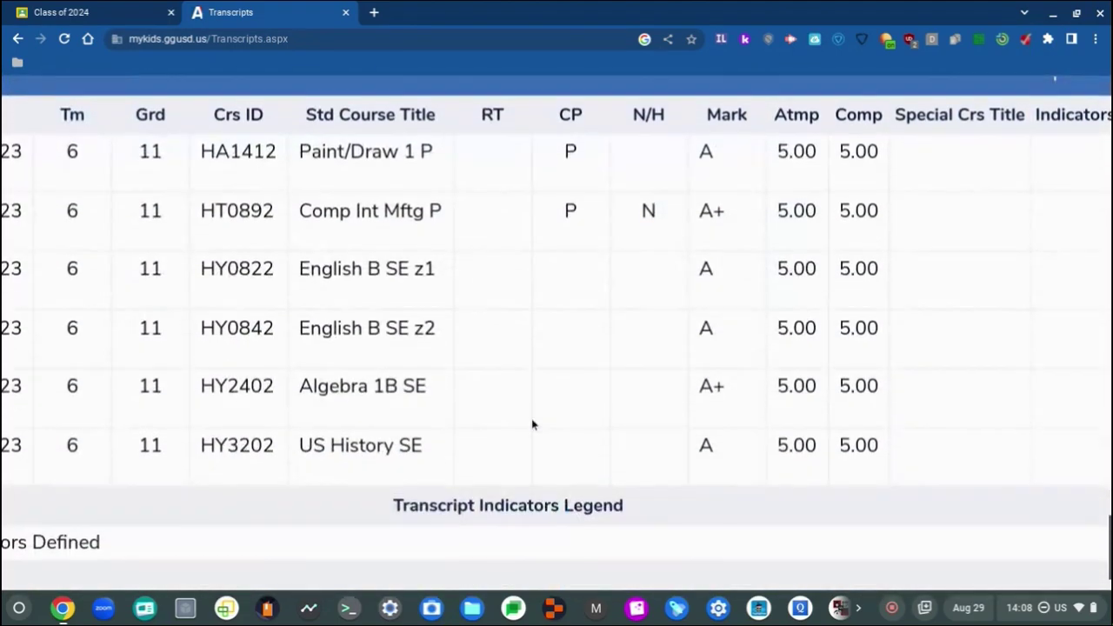
{"action": "scroll", "coordinate": [450, 148], "scroll_direction": "up", "scroll_amount": 5}
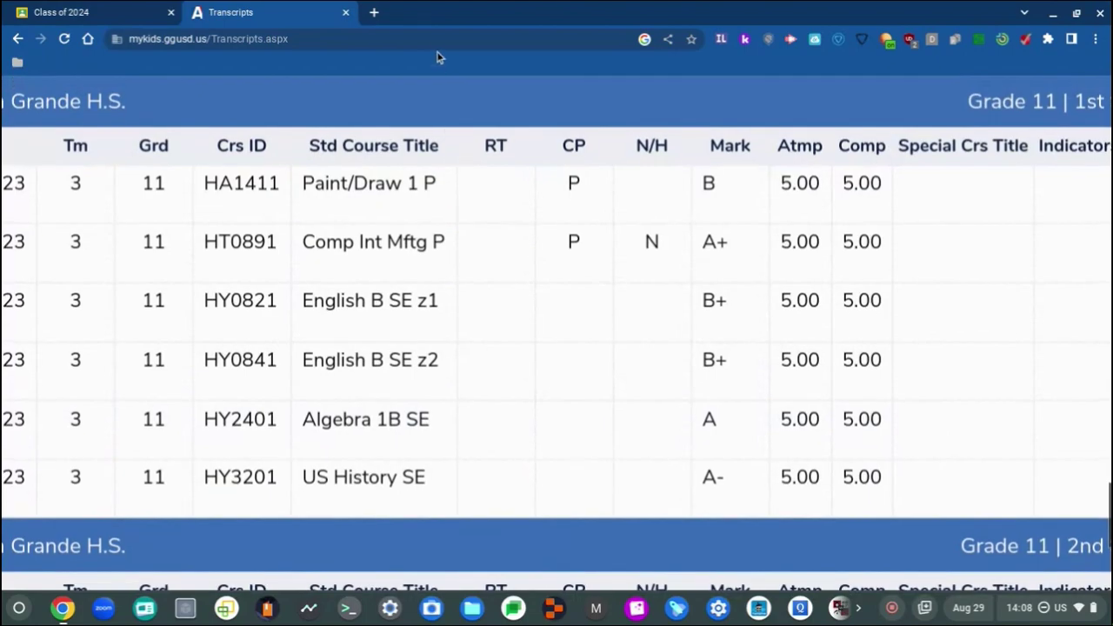
{"action": "scroll", "coordinate": [466, 369], "scroll_direction": "up", "scroll_amount": 4}
{"action": "scroll", "coordinate": [466, 369], "scroll_direction": "down", "scroll_amount": 2}
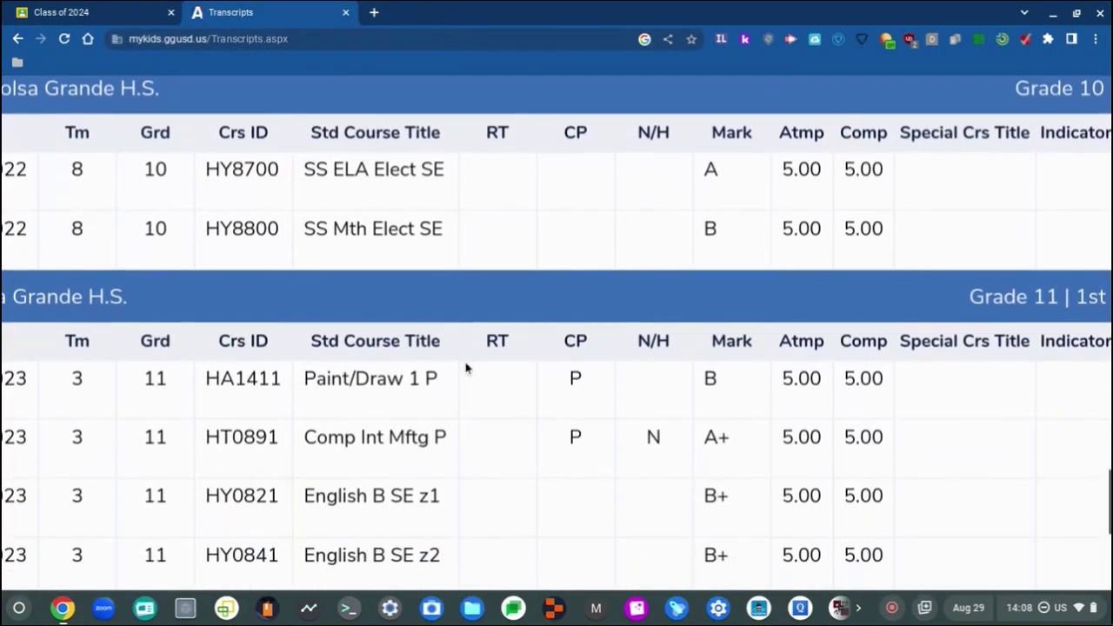
{"action": "scroll", "coordinate": [465, 368], "scroll_direction": "up", "scroll_amount": 2}
{"action": "scroll", "coordinate": [465, 369], "scroll_direction": "left", "scroll_amount": 1}
{"action": "scroll", "coordinate": [466, 369], "scroll_direction": "down", "scroll_amount": 1}
{"action": "scroll", "coordinate": [465, 368], "scroll_direction": "left", "scroll_amount": 3}
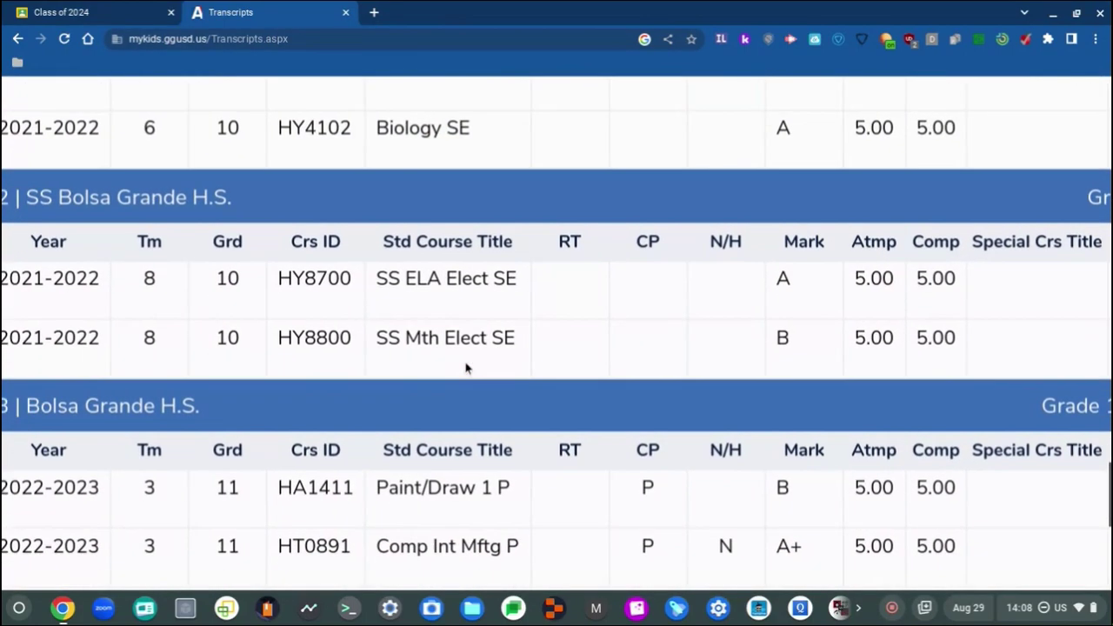
{"action": "scroll", "coordinate": [465, 369], "scroll_direction": "up", "scroll_amount": 2}
{"action": "scroll", "coordinate": [465, 368], "scroll_direction": "down", "scroll_amount": 5}
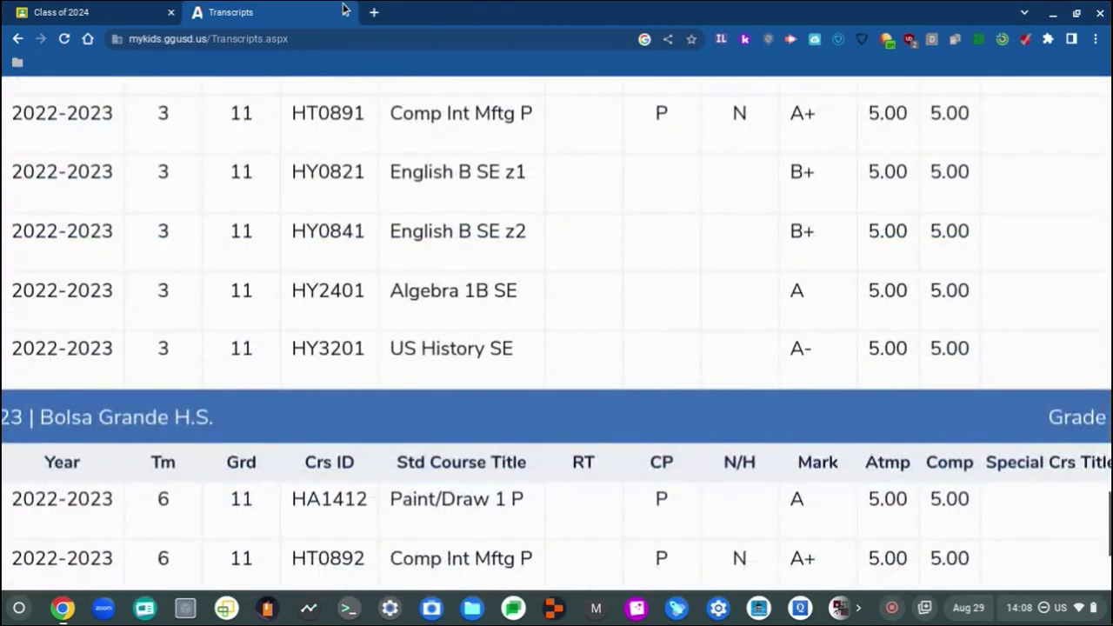
Step: Close the Aeries transcript tab and load Livecounts.io from the bookmarks in a new tab
{"action": "left_click", "coordinate": [374, 12]}
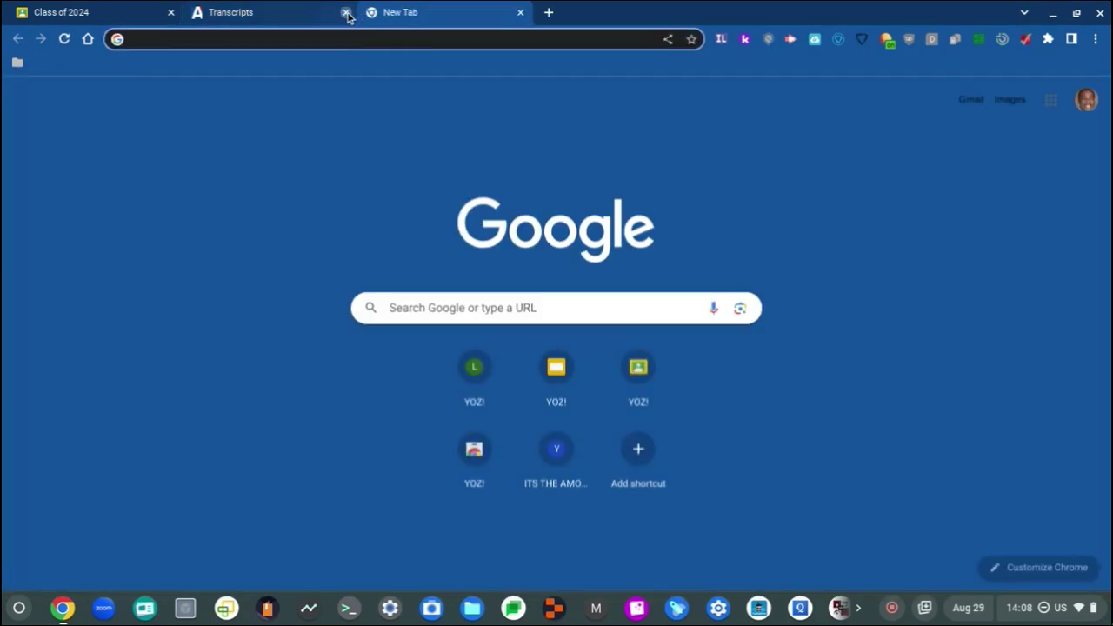
{"action": "left_click", "coordinate": [343, 12]}
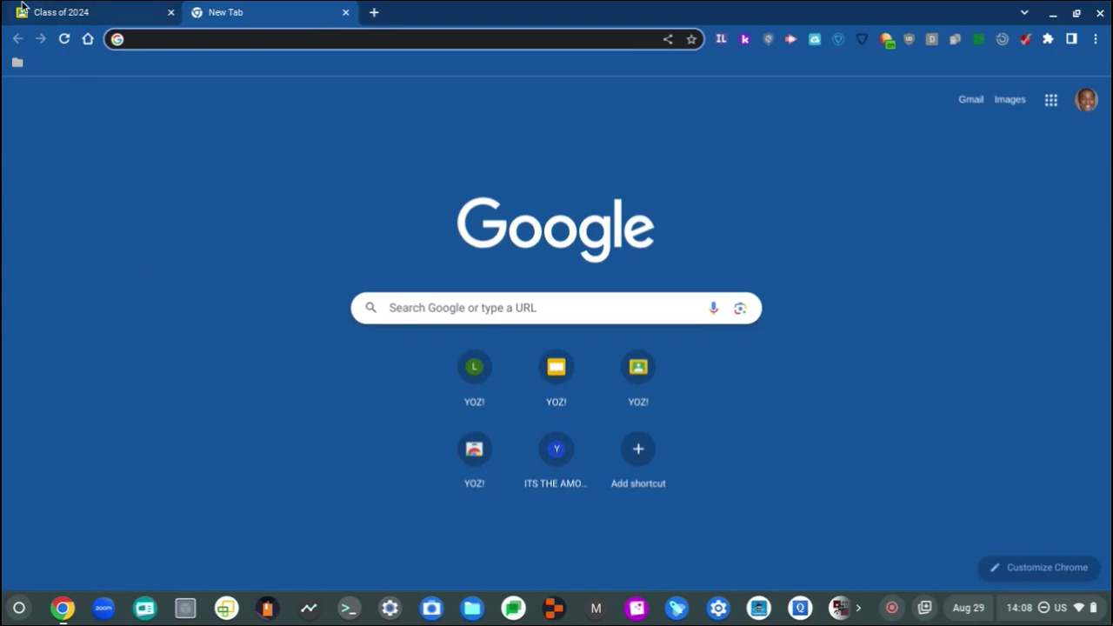
{"action": "left_click", "coordinate": [16, 64]}
{"action": "scroll", "coordinate": [50, 389], "scroll_direction": "down", "scroll_amount": 5}
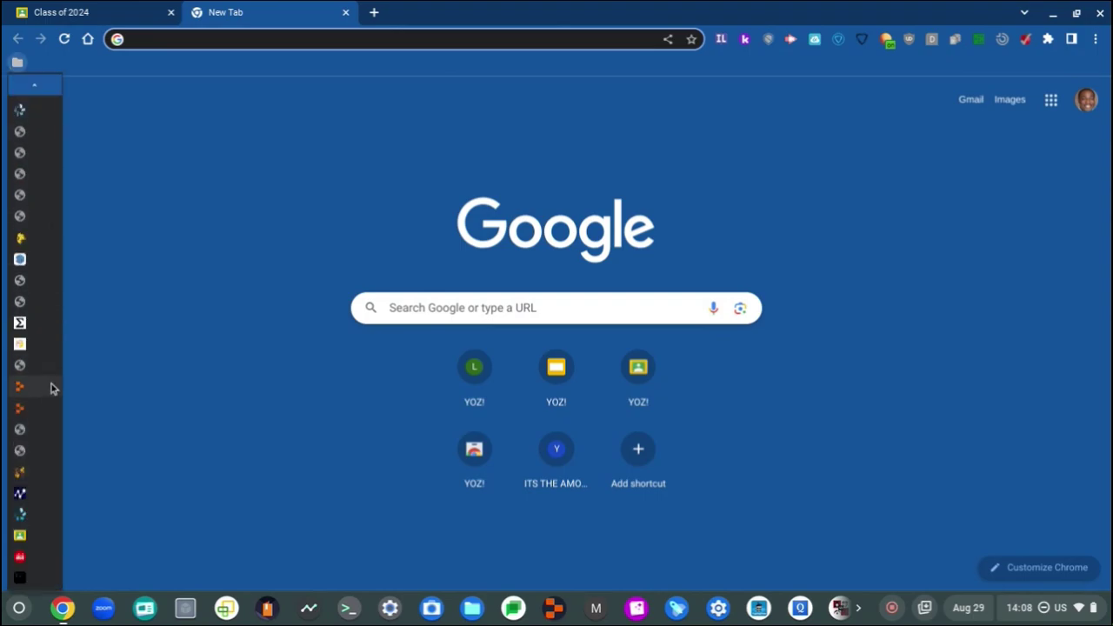
{"action": "left_click", "coordinate": [55, 556]}
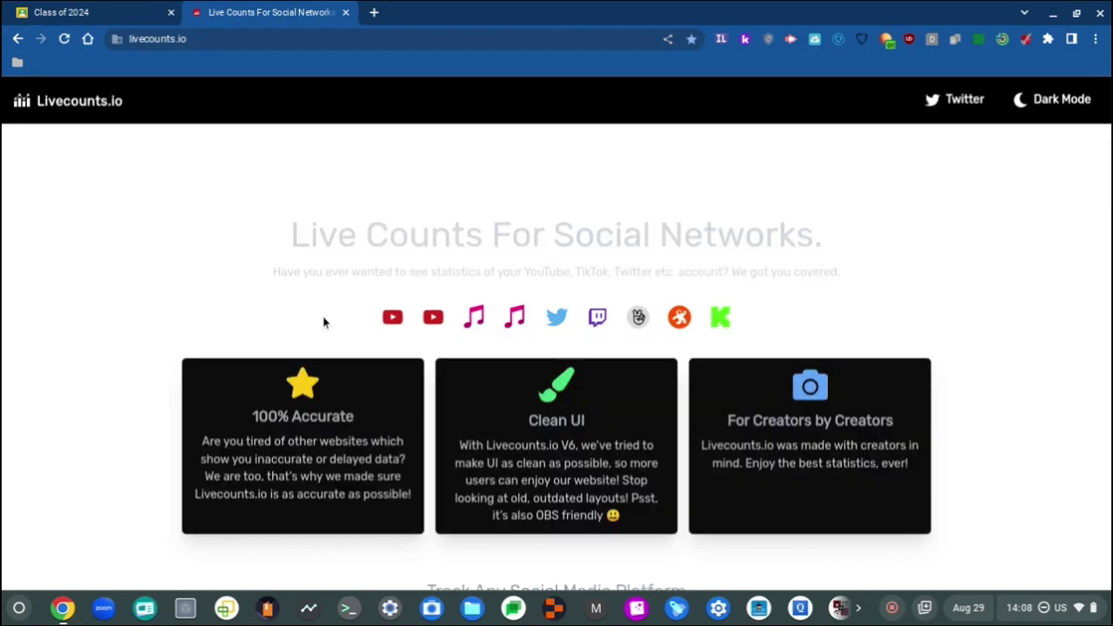
Step: Accept the consent notice and show DaFuq!?Boom!'s count in the YouTube Live Subscriber Counter
{"action": "scroll", "coordinate": [728, 114], "scroll_direction": "down", "scroll_amount": 3}
{"action": "left_click", "coordinate": [696, 156]}
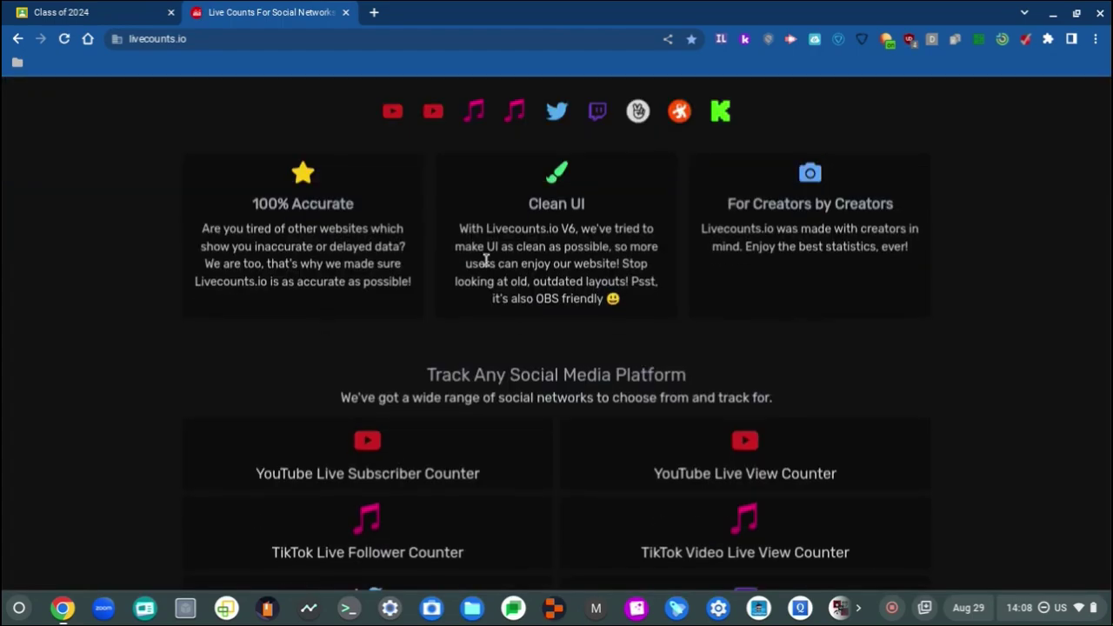
{"action": "scroll", "coordinate": [462, 276], "scroll_direction": "down", "scroll_amount": 2}
{"action": "left_click", "coordinate": [403, 336]}
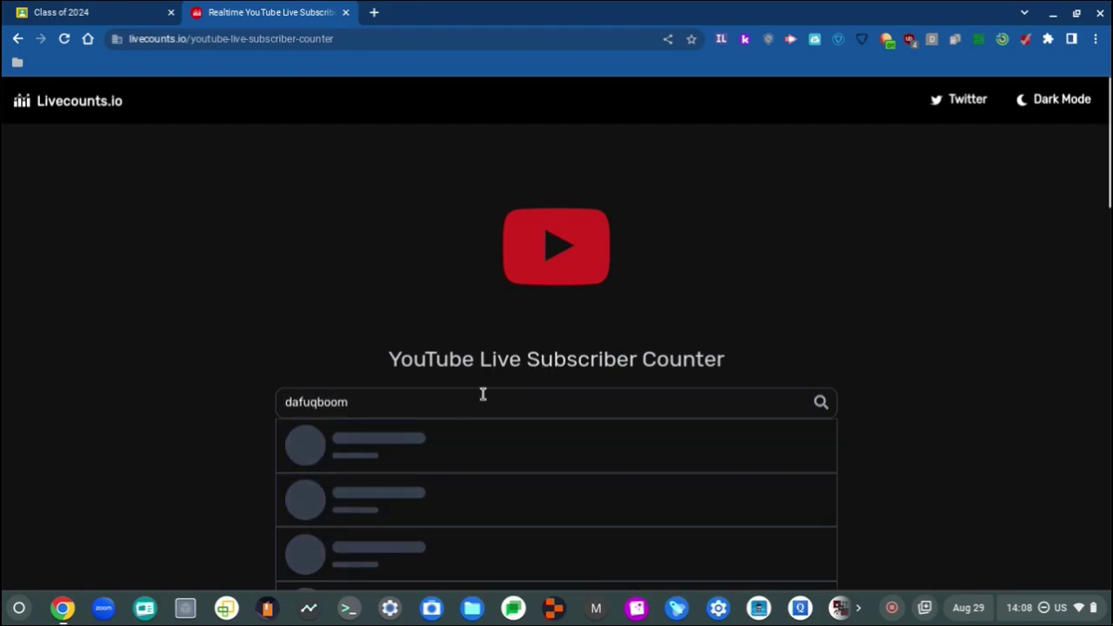
{"action": "left_click", "coordinate": [484, 444]}
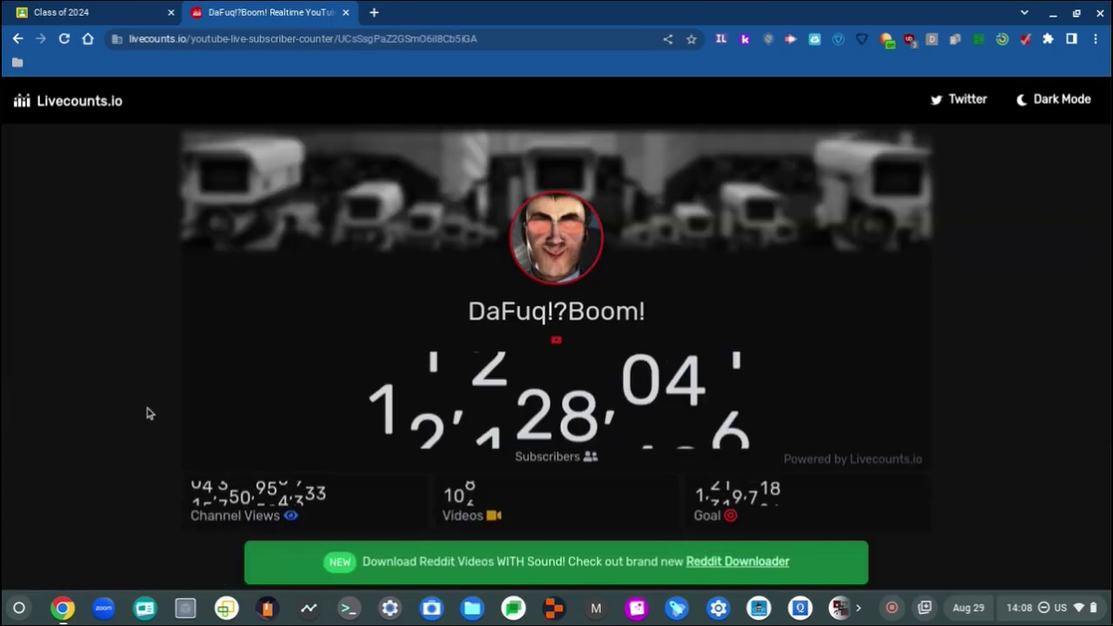
Step: Open the same DaFuq!?Boom! channel on Socialcounts.org from the bookmarks
{"action": "scroll", "coordinate": [145, 389], "scroll_direction": "down", "scroll_amount": 2}
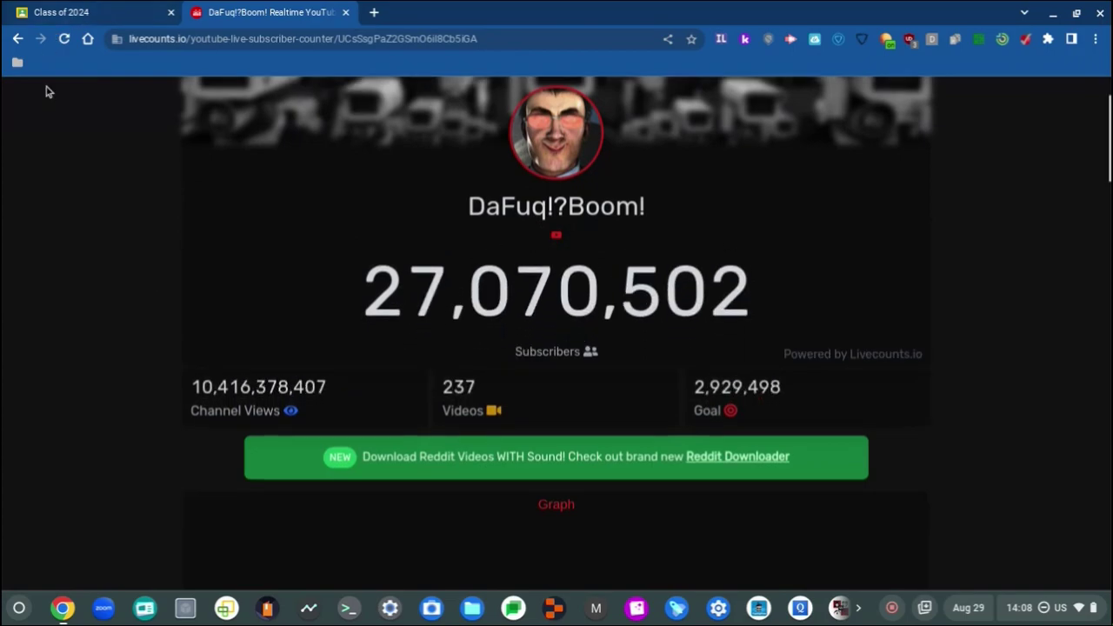
{"action": "left_click", "coordinate": [18, 63]}
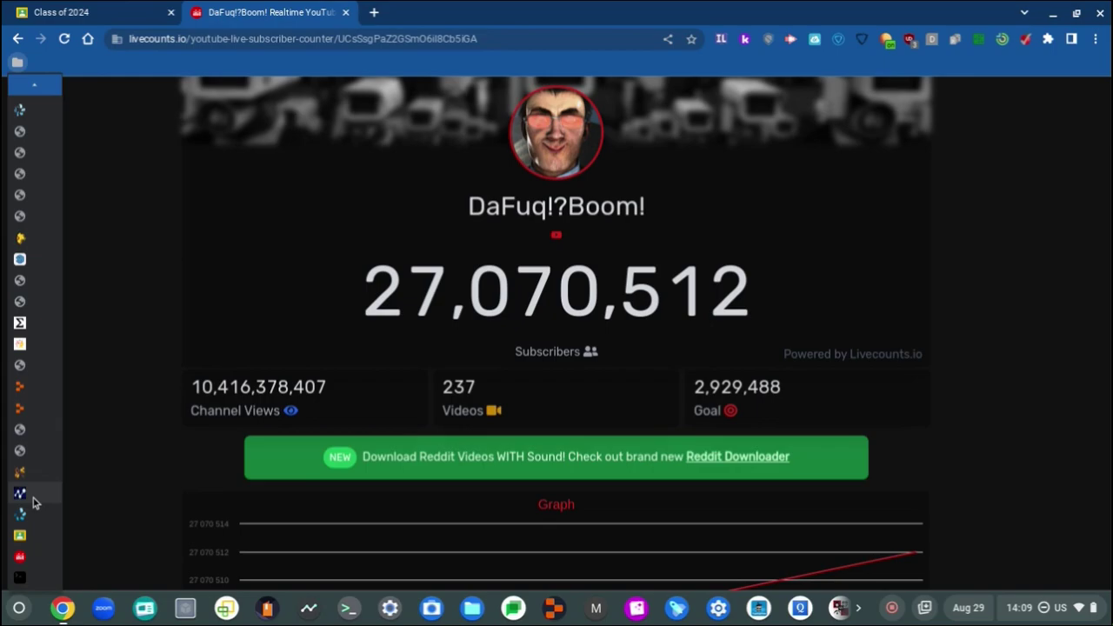
{"action": "left_click", "coordinate": [31, 501]}
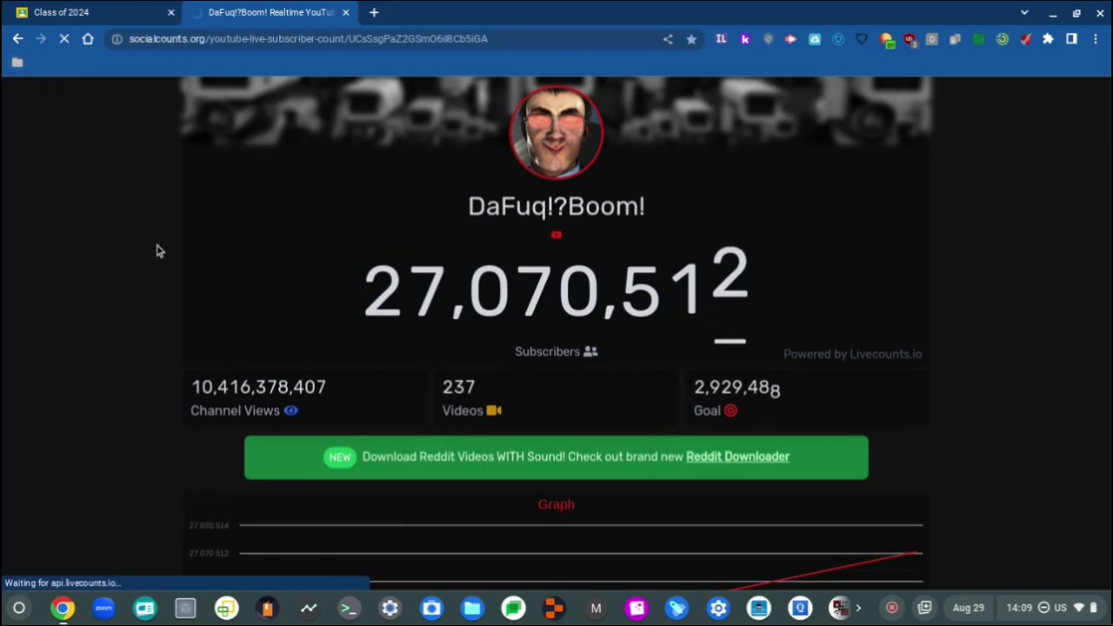
Step: Zoom the Socialcounts.org page out to see the subscriber analytics chart, then back to normal
{"action": "scroll", "coordinate": [118, 321], "scroll_direction": "down", "scroll_amount": 2}
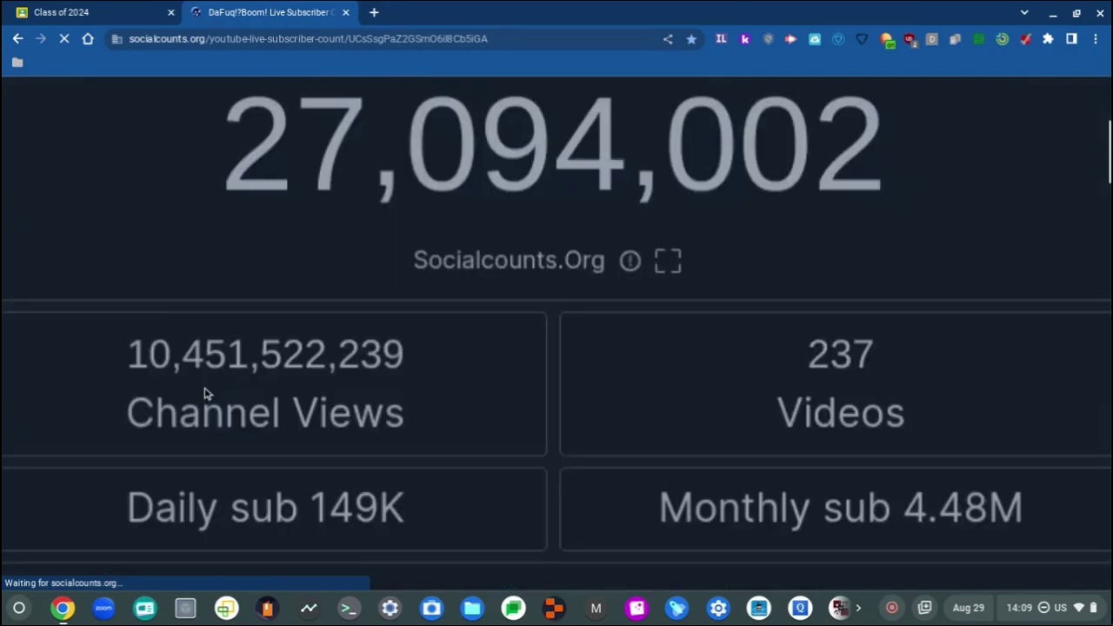
{"action": "key", "text": "ctrl+minus"}
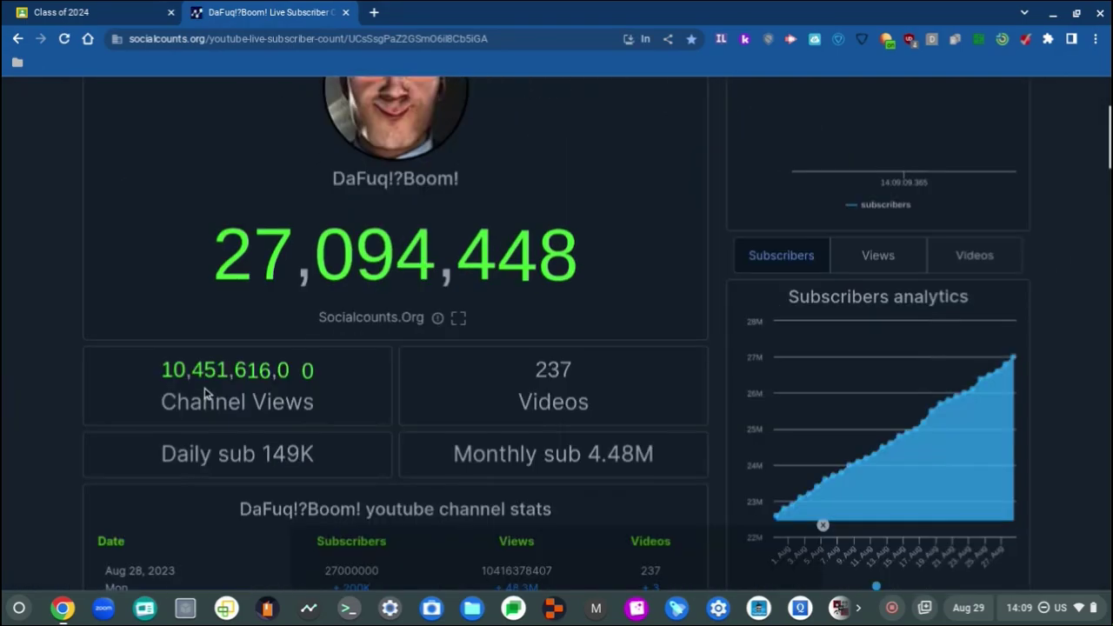
{"action": "key", "text": "ctrl+plus"}
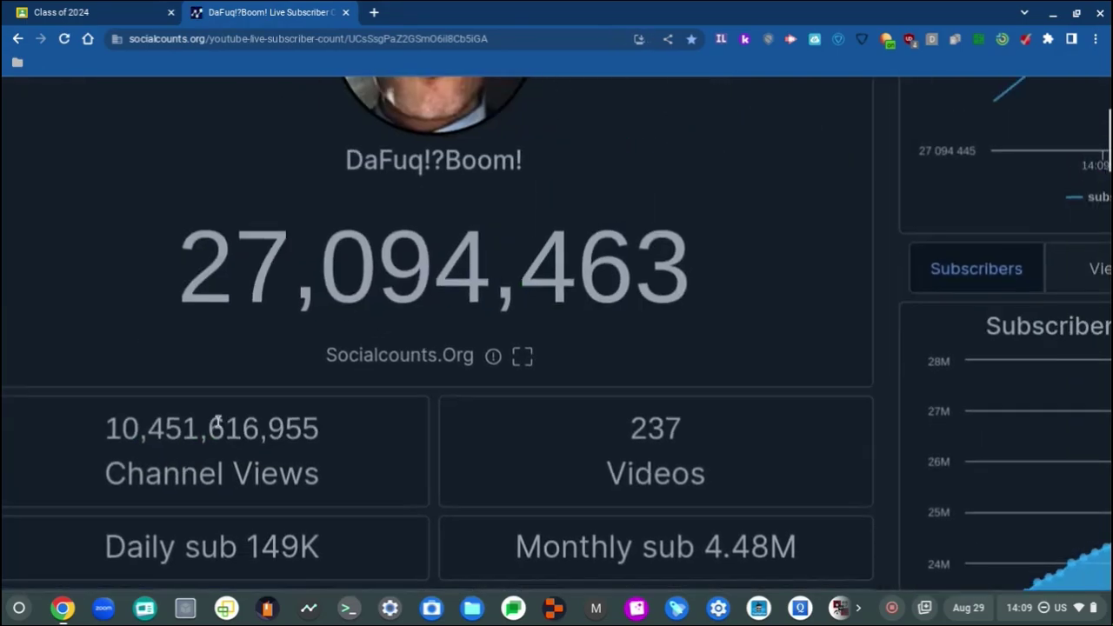